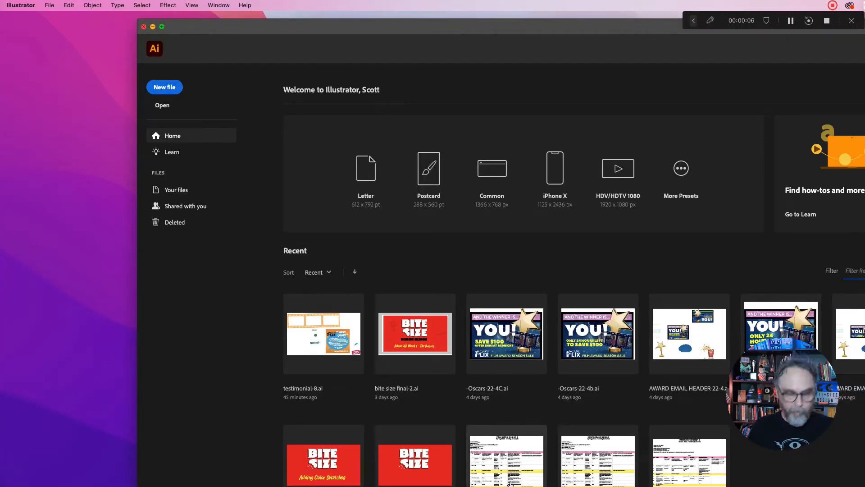
- Create a new document from the 900 x 900 px Web preset
{"action": "key", "text": "super+n"}
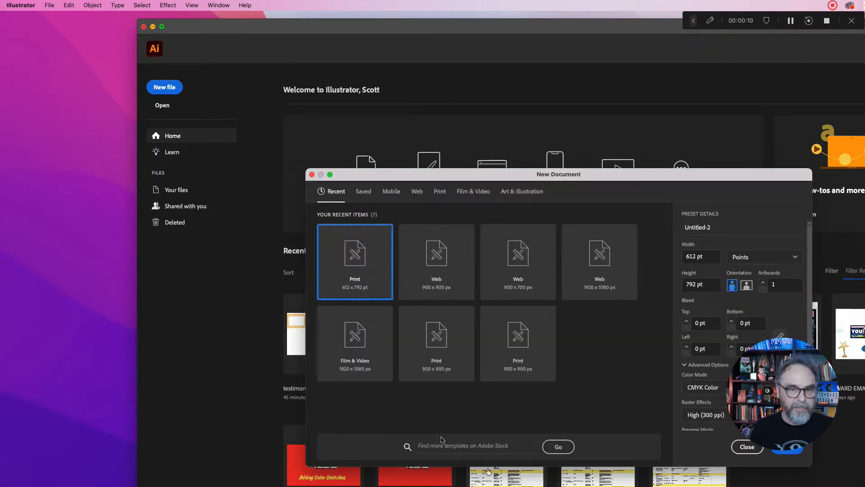
{"action": "left_click", "coordinate": [424, 283]}
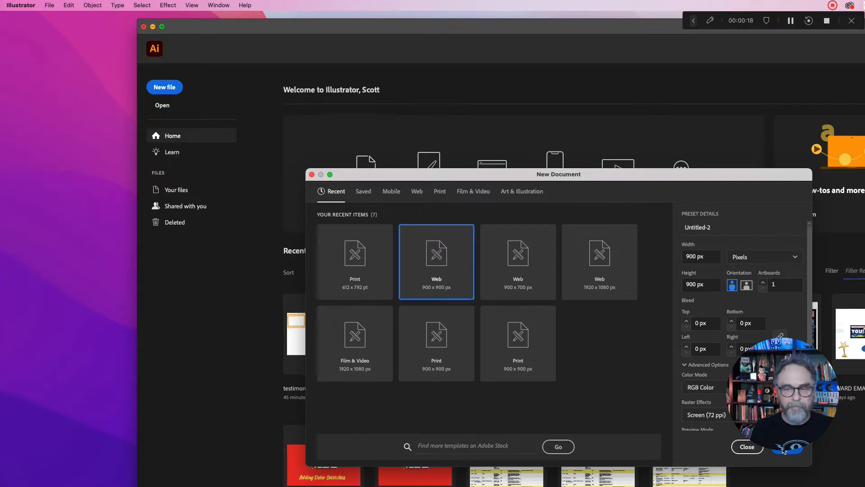
{"action": "left_click", "coordinate": [783, 449]}
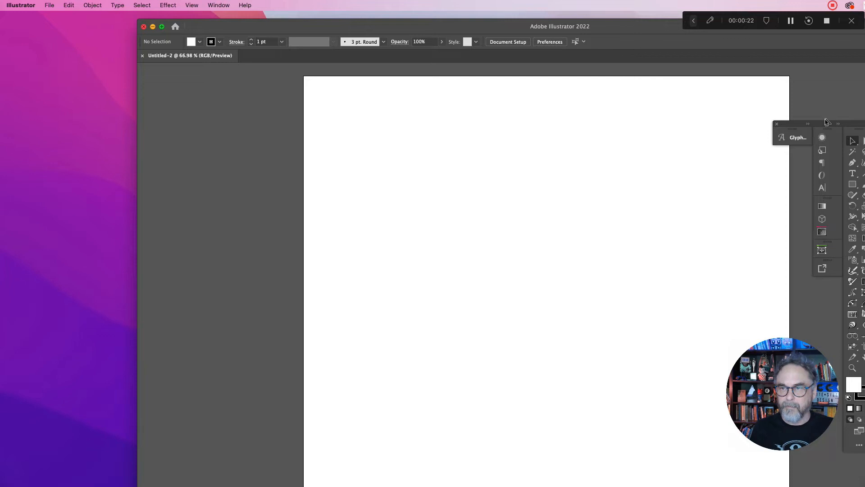
- Shift the floating panels out of the way, then move and resize the application window to fit the screen
{"action": "left_click_drag", "start_coordinate": [826, 126], "coordinate": [844, 92]}
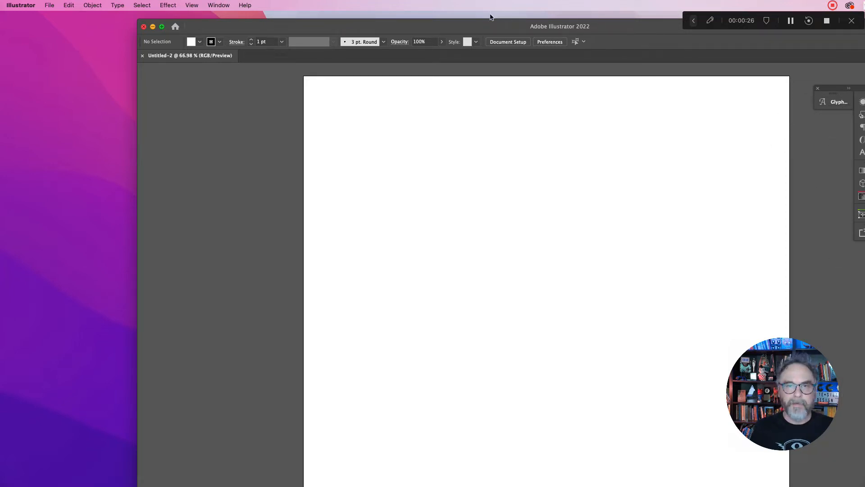
{"action": "left_click_drag", "start_coordinate": [480, 26], "coordinate": [357, 28]}
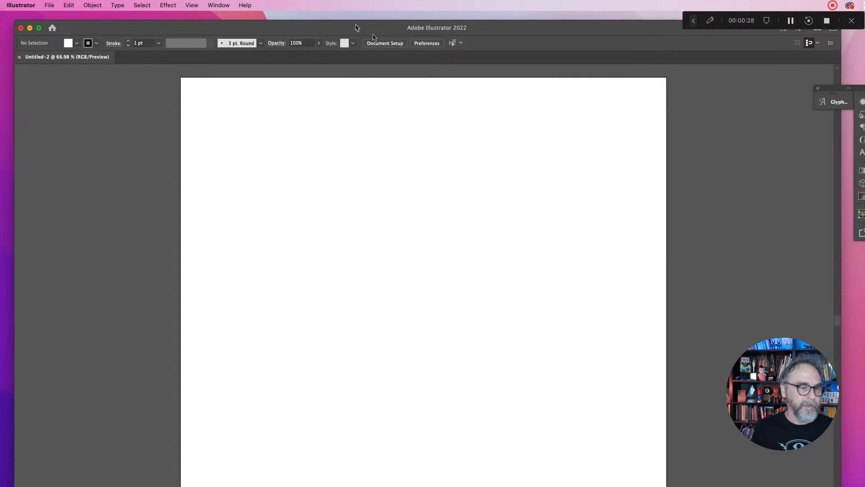
{"action": "left_click_drag", "start_coordinate": [841, 486], "coordinate": [850, 472]}
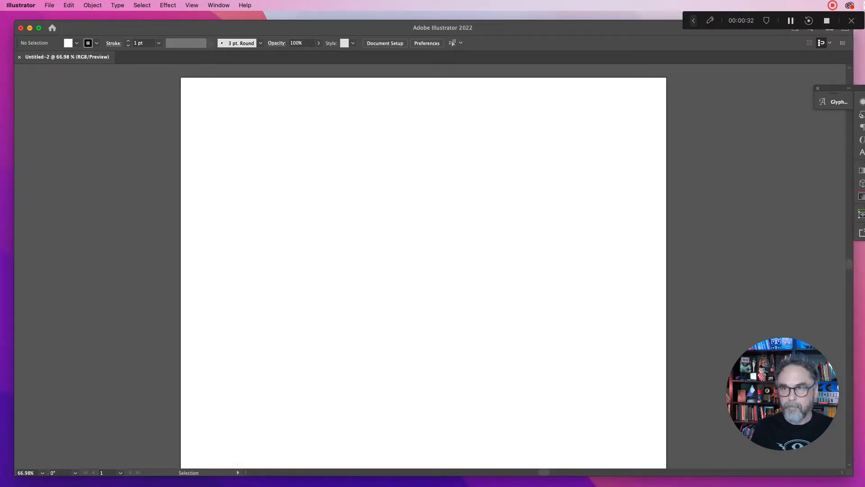
- Fit the whole artboard in the window and move the floating toolbar group to the empty area beside it
{"action": "key", "text": "a"}
{"action": "key", "text": "super+0"}
{"action": "key", "text": "v"}
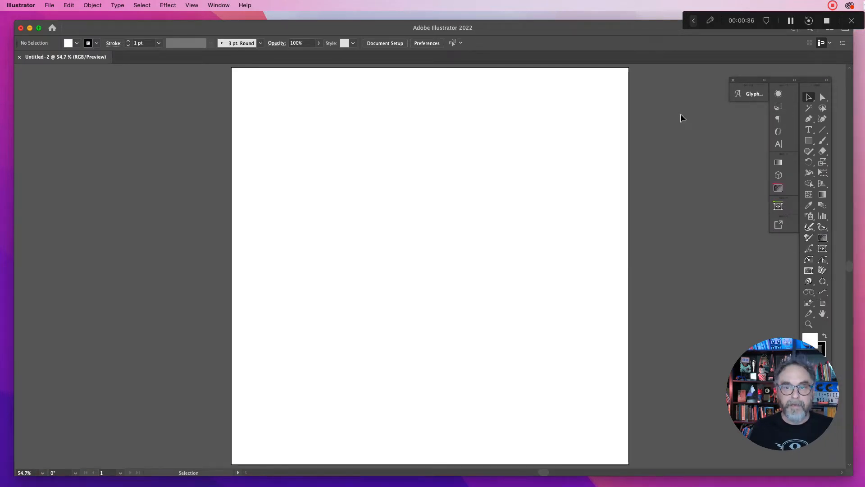
{"action": "left_click_drag", "start_coordinate": [787, 82], "coordinate": [110, 93]}
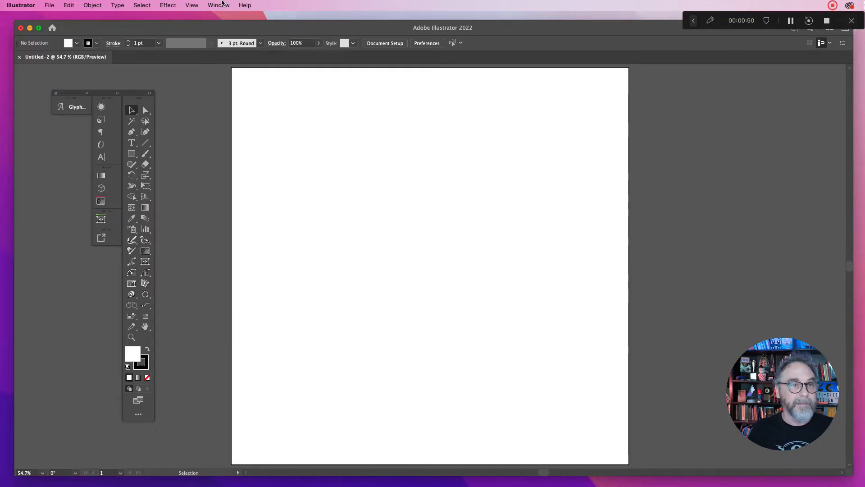
- Bring the Pattern Options and Swatches panel groups together beside the artboard and expand the Swatches panel
{"action": "left_click", "coordinate": [221, 4]}
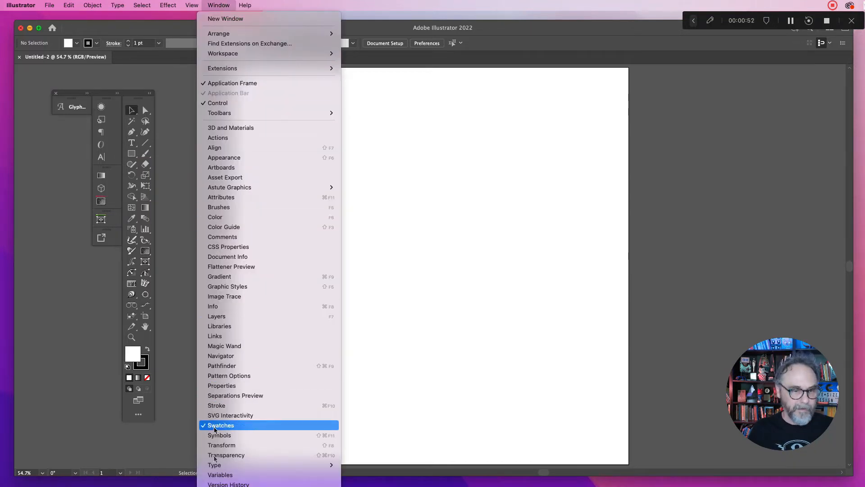
{"action": "left_click", "coordinate": [177, 390]}
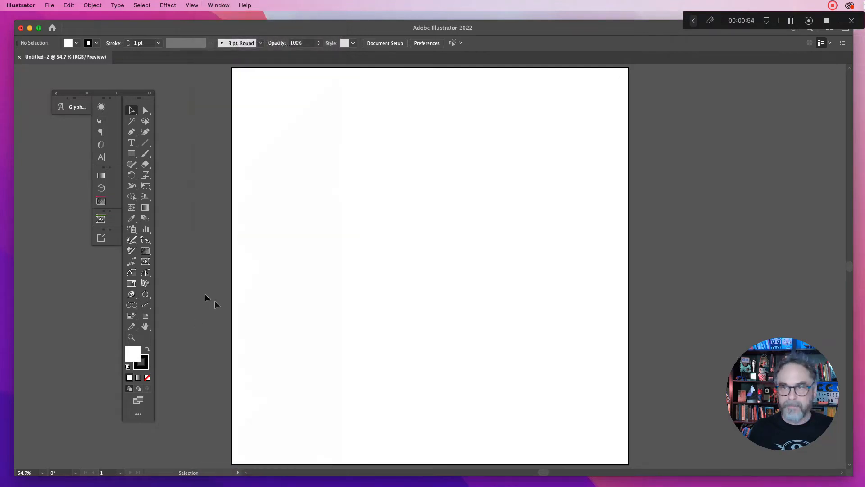
{"action": "left_click", "coordinate": [220, 5]}
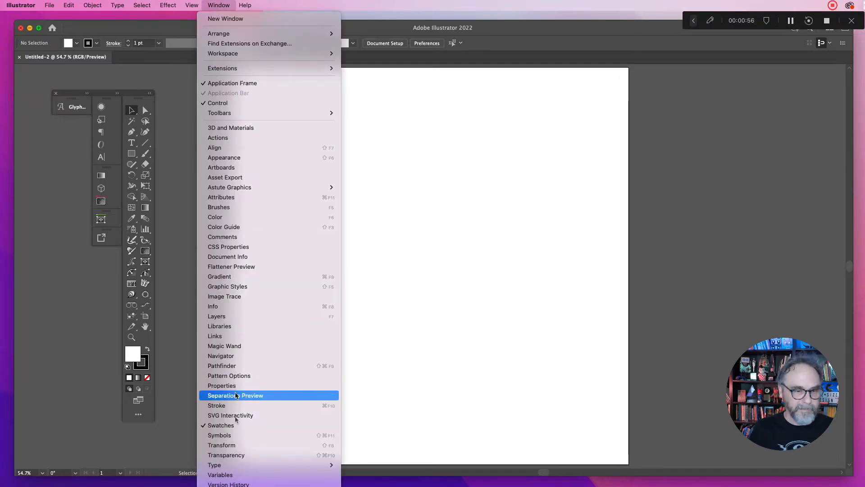
{"action": "left_click", "coordinate": [235, 434]}
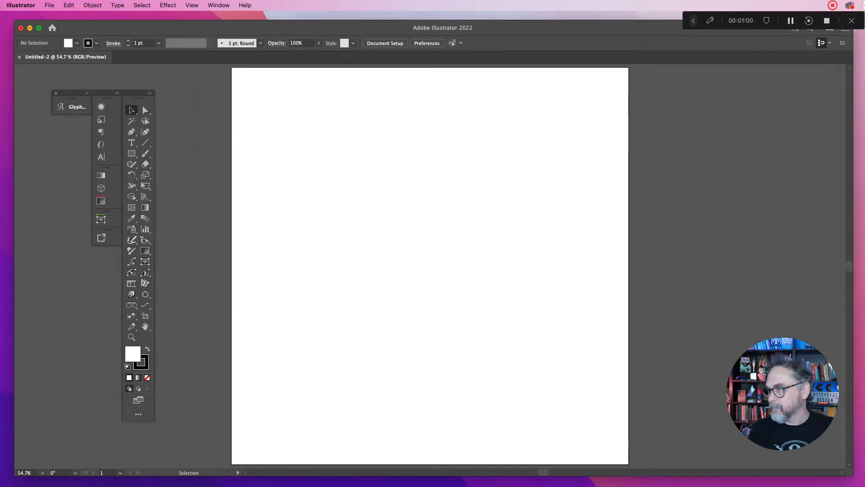
{"action": "left_click_drag", "start_coordinate": [743, 109], "coordinate": [837, 197]}
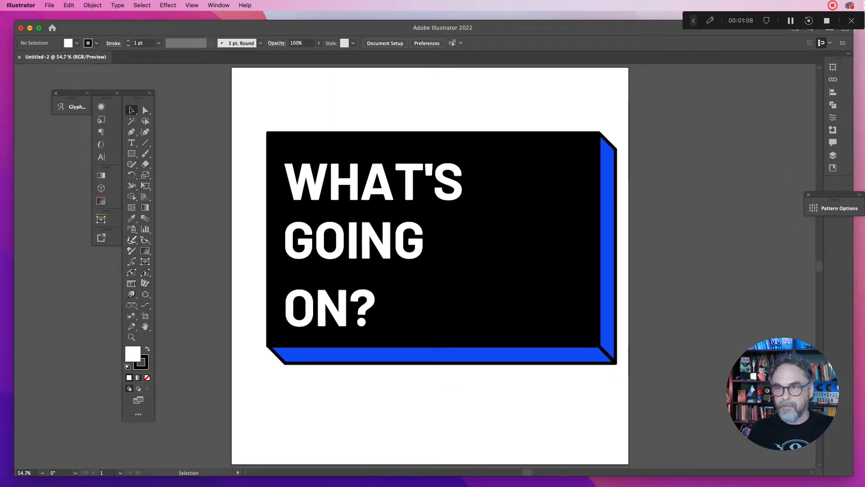
{"action": "left_click_drag", "start_coordinate": [864, 165], "coordinate": [837, 224]}
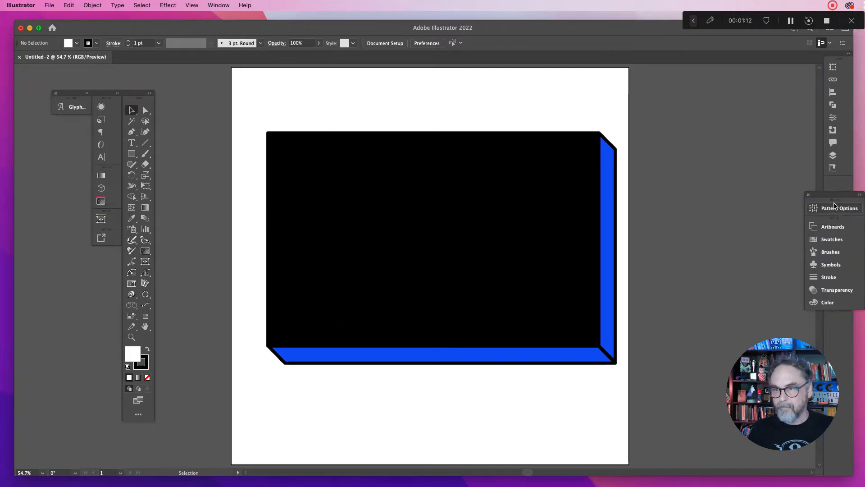
{"action": "left_click", "coordinate": [833, 239]}
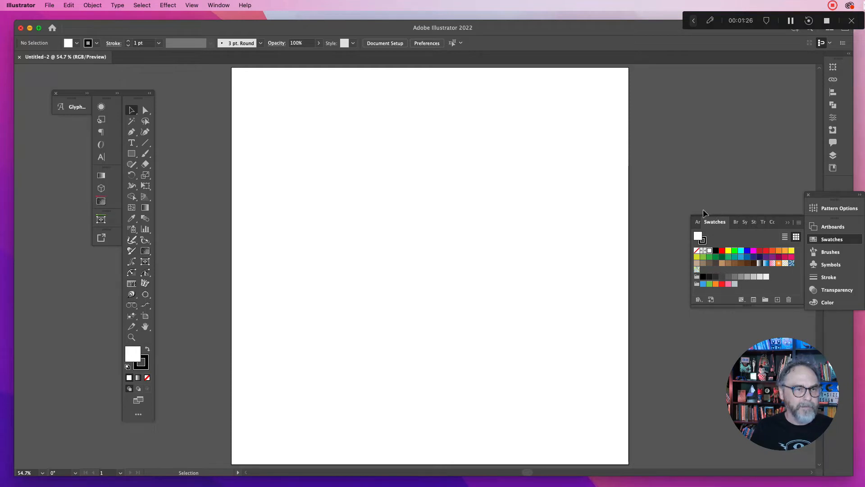
{"action": "key", "text": "super+z"}
{"action": "key", "text": "super+z"}
{"action": "key", "text": "super+z"}
{"action": "key", "text": "super+z"}
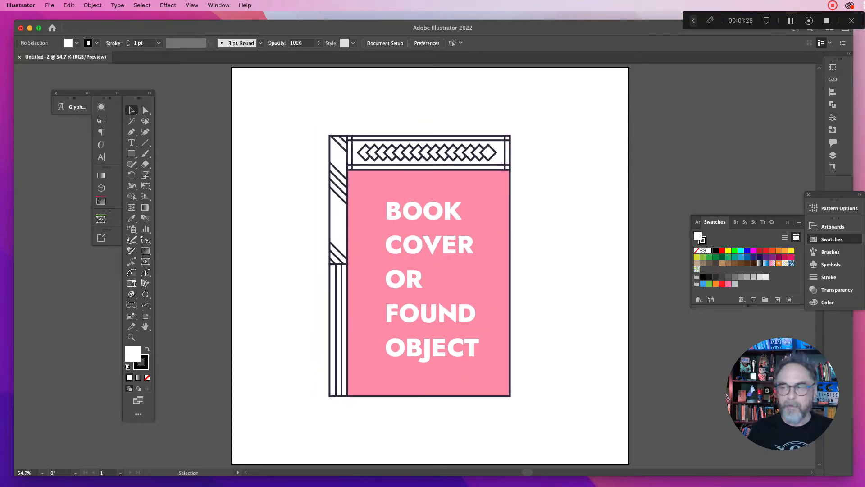
- Switch to Finder and place book cover-1.psd from the BOOK PATTERN folder into the Illustrator document
{"action": "left_click_drag", "start_coordinate": [864, 55], "coordinate": [694, 334]}
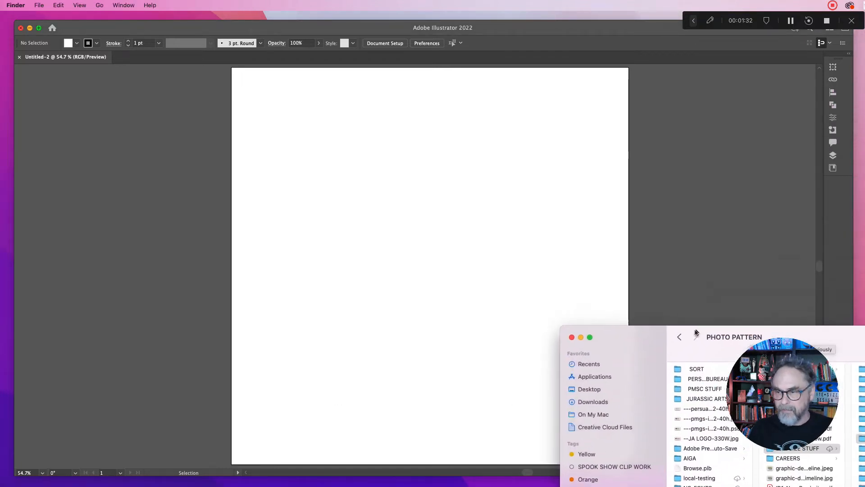
{"action": "left_click", "coordinate": [864, 381]}
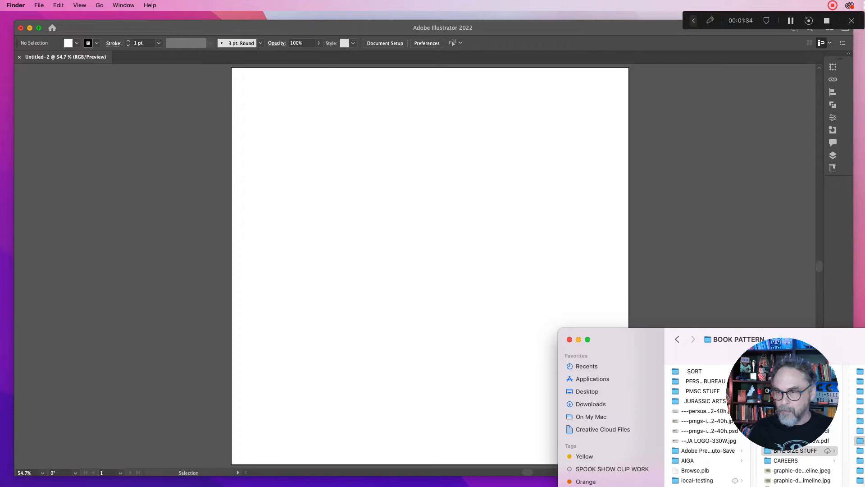
{"action": "left_click_drag", "start_coordinate": [847, 343], "coordinate": [400, 234]}
{"action": "left_click_drag", "start_coordinate": [616, 290], "coordinate": [464, 143]}
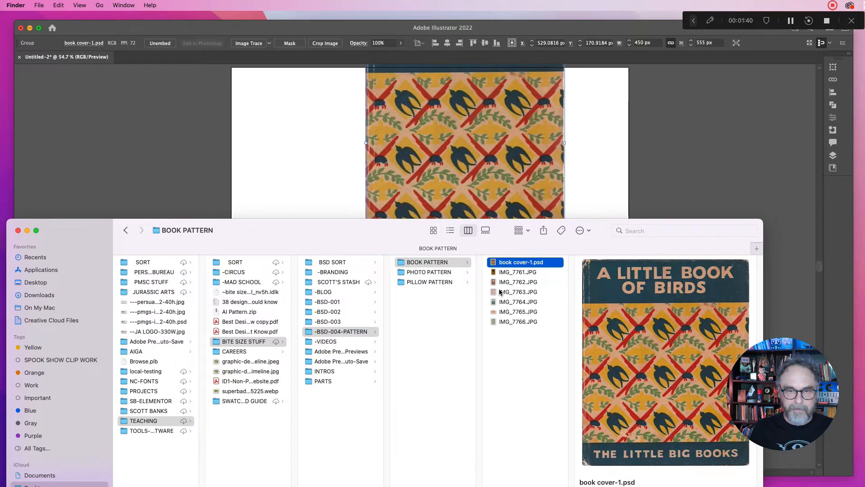
- Place IMG_7761.JPG from the BOOK PATTERN folder into the Illustrator document and minimize the Finder window
{"action": "left_click", "coordinate": [503, 272]}
{"action": "left_click_drag", "start_coordinate": [495, 276], "coordinate": [567, 172]}
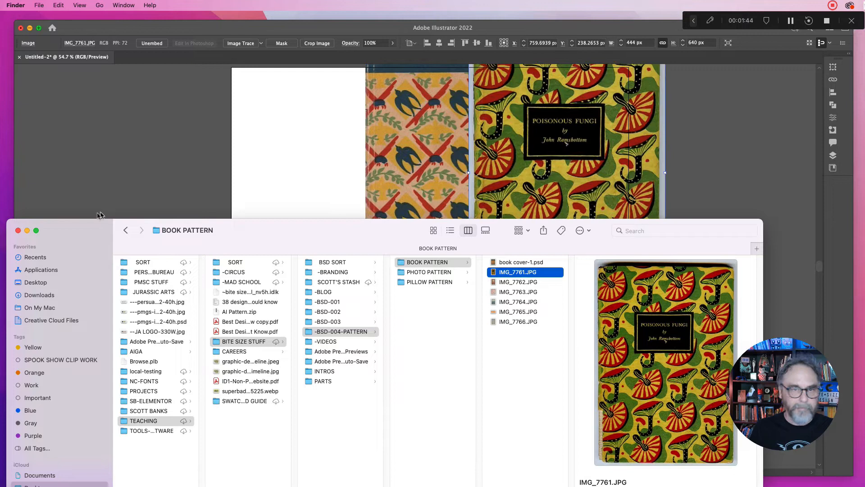
{"action": "left_click", "coordinate": [27, 231]}
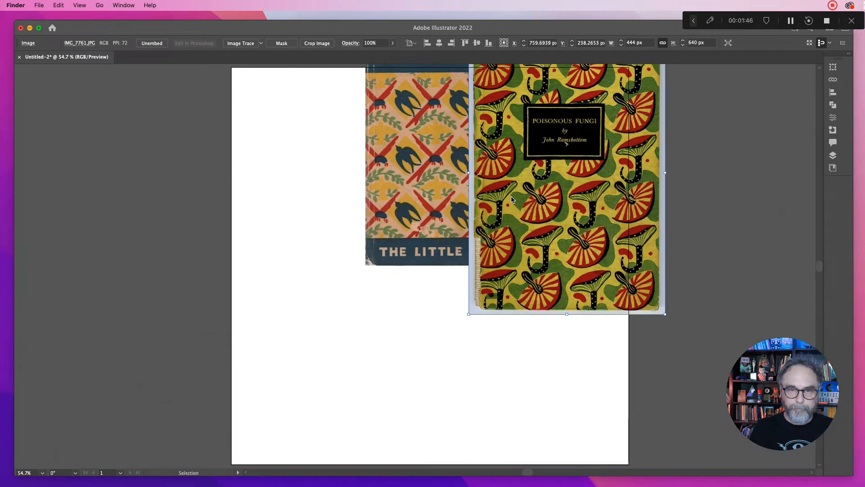
- Separate the two overlapping book covers so they sit side by side, with the bird cover on the artboard
{"action": "left_click", "coordinate": [545, 227]}
{"action": "left_click_drag", "start_coordinate": [545, 227], "coordinate": [574, 276]}
{"action": "left_click_drag", "start_coordinate": [444, 196], "coordinate": [354, 292]}
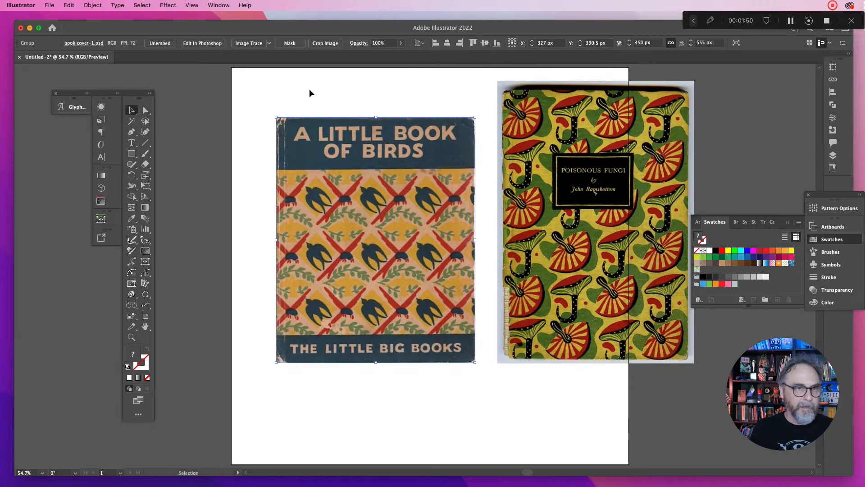
{"action": "left_click", "coordinate": [709, 21]}
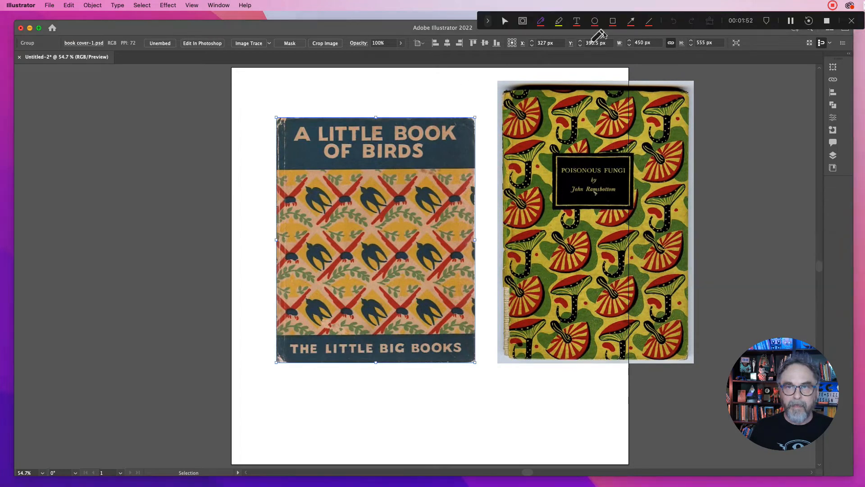
{"action": "left_click", "coordinate": [521, 21]}
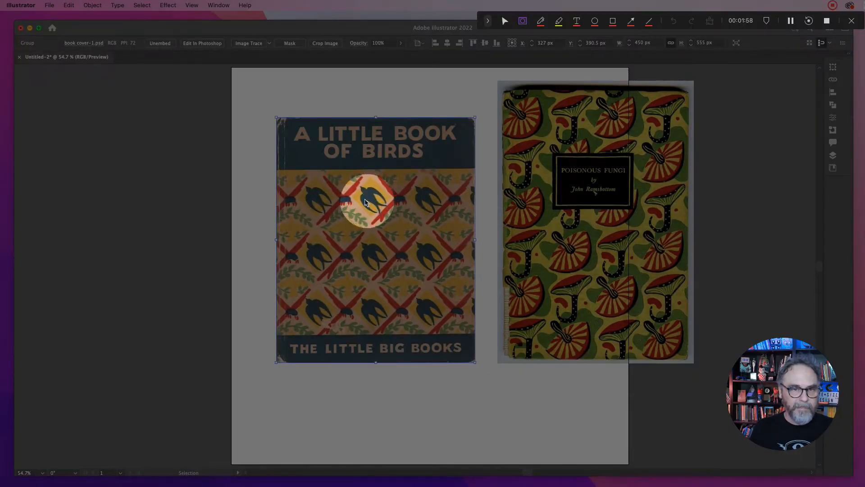
{"action": "key", "text": "Escape"}
{"action": "mouse_move", "coordinate": [561, 254]}
{"action": "left_mouse_down"}
{"action": "mouse_move", "coordinate": [569, 250]}
{"action": "mouse_move", "coordinate": [576, 269]}
{"action": "mouse_move", "coordinate": [562, 265]}
{"action": "mouse_move", "coordinate": [594, 241]}
{"action": "left_mouse_up"}
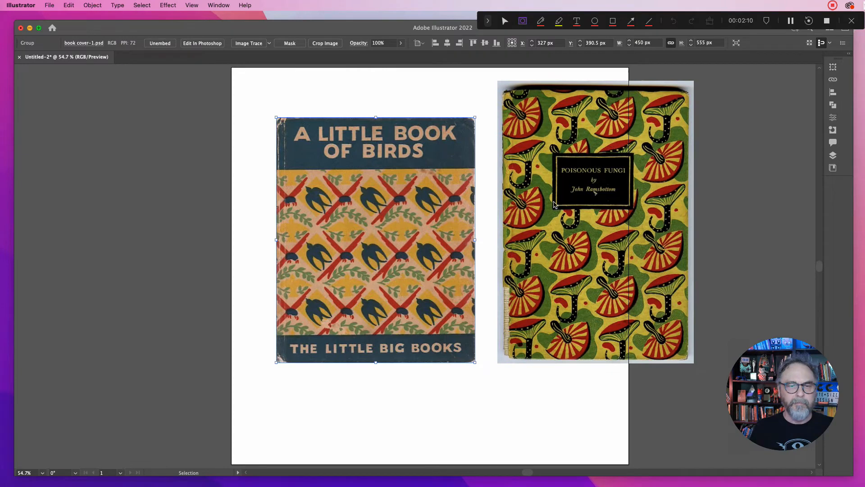
{"action": "left_click", "coordinate": [505, 22]}
{"action": "left_click", "coordinate": [525, 134]}
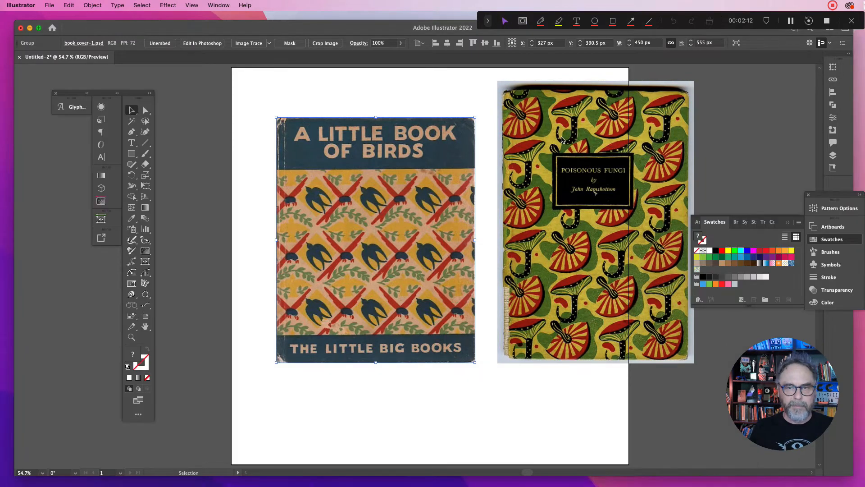
- Shift both book covers further left, keeping the bird cover beside the Poisonous Fungi cover
{"action": "left_click_drag", "start_coordinate": [561, 135], "coordinate": [552, 151]}
{"action": "left_click_drag", "start_coordinate": [458, 158], "coordinate": [381, 142]}
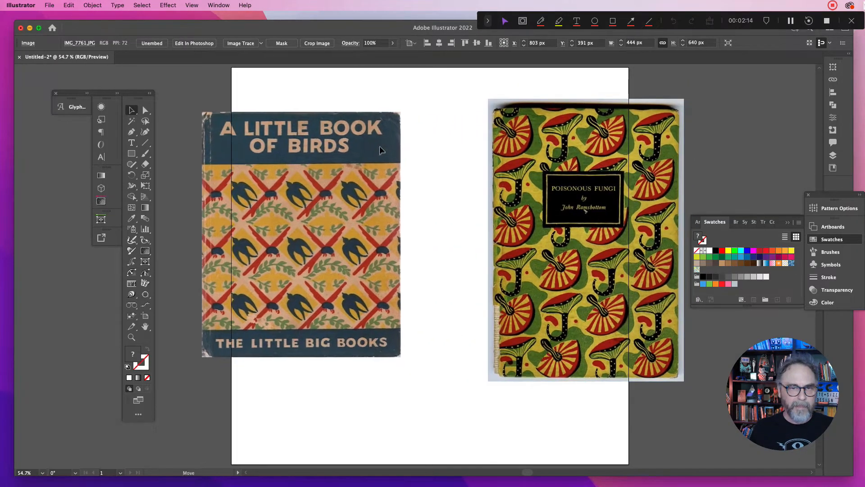
{"action": "left_click_drag", "start_coordinate": [576, 258], "coordinate": [513, 250]}
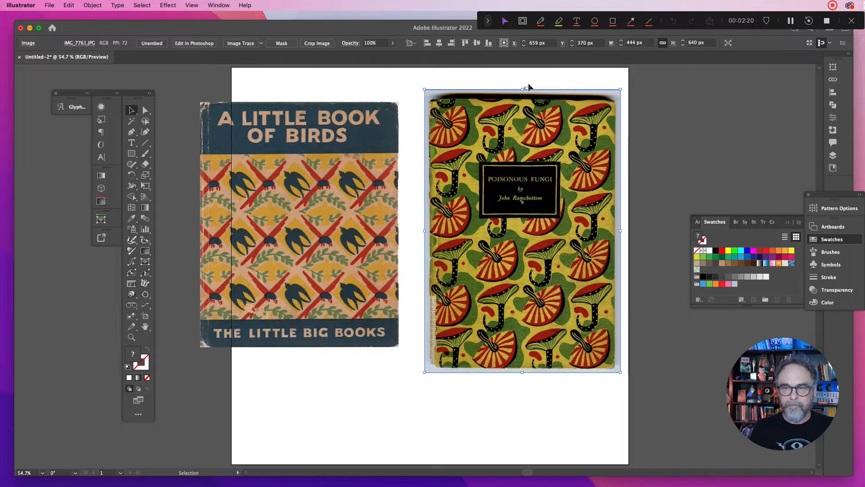
{"action": "left_click_drag", "start_coordinate": [354, 227], "coordinate": [318, 232]}
{"action": "left_click_drag", "start_coordinate": [492, 275], "coordinate": [438, 269]}
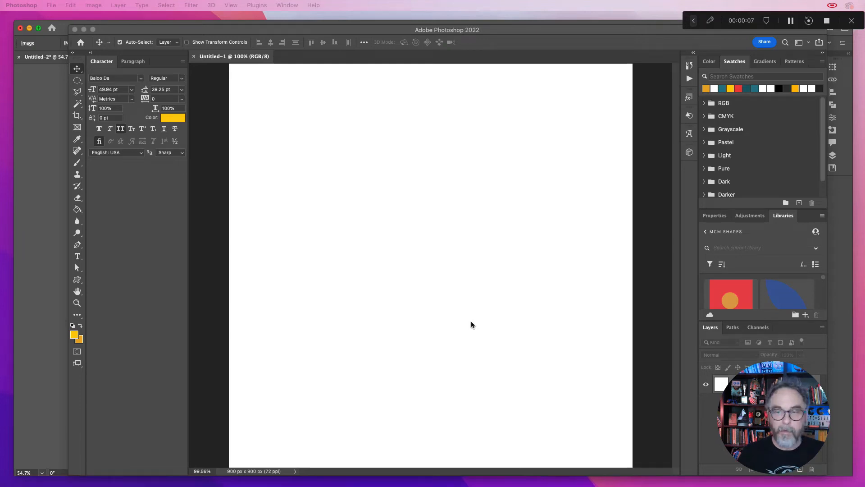
- Switch to Photoshop and place IMG_7761.JPG from the BOOK PATTERN folder in the blank 900 x 900 px document at full size
{"action": "left_click", "coordinate": [546, 483]}
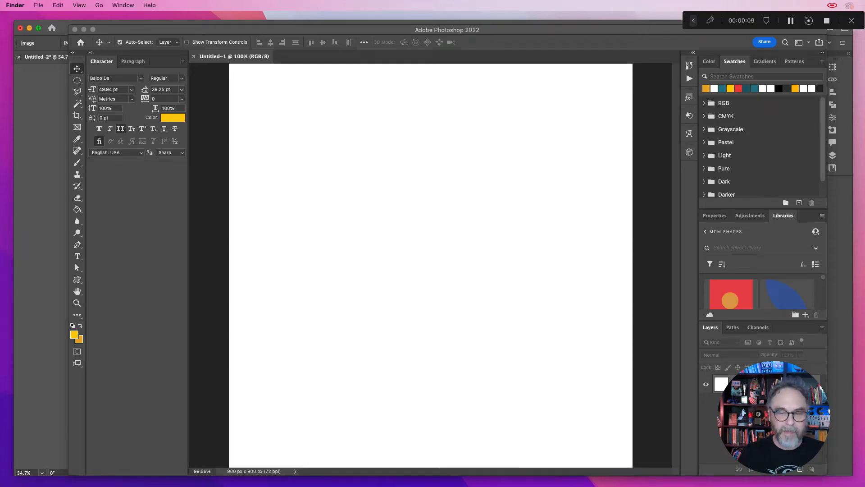
{"action": "left_click_drag", "start_coordinate": [492, 485], "coordinate": [308, 208]}
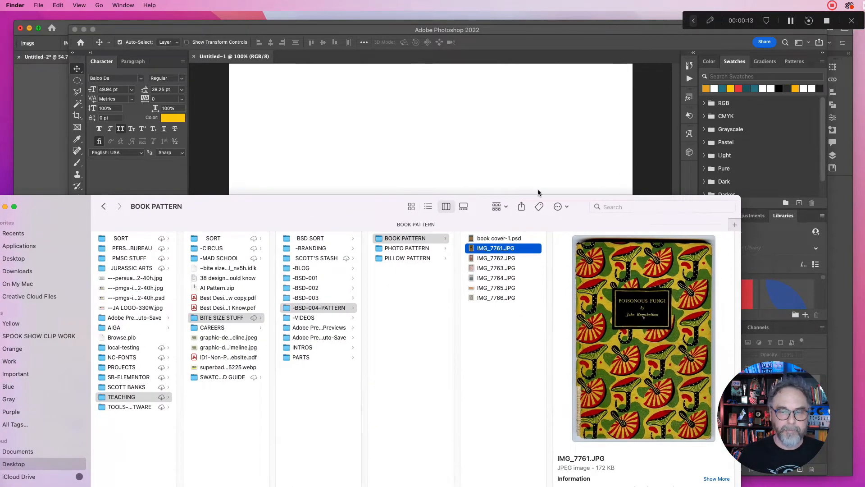
{"action": "left_click_drag", "start_coordinate": [368, 207], "coordinate": [384, 299]}
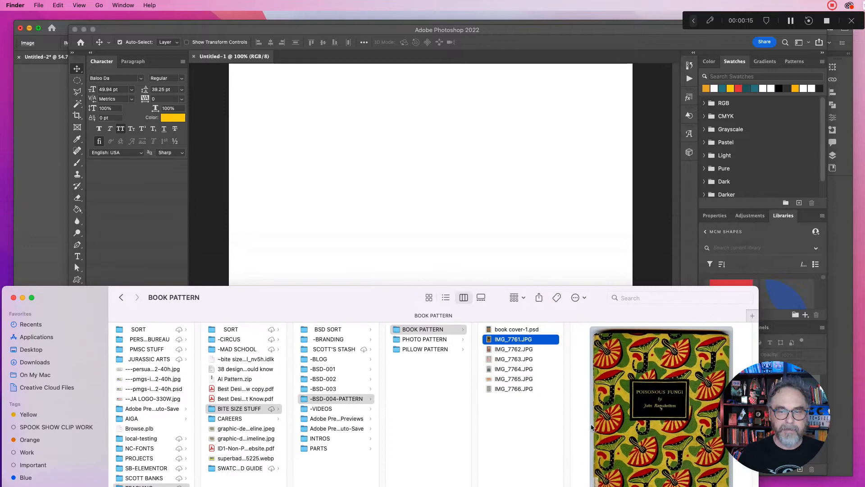
{"action": "left_click_drag", "start_coordinate": [610, 425], "coordinate": [464, 234]}
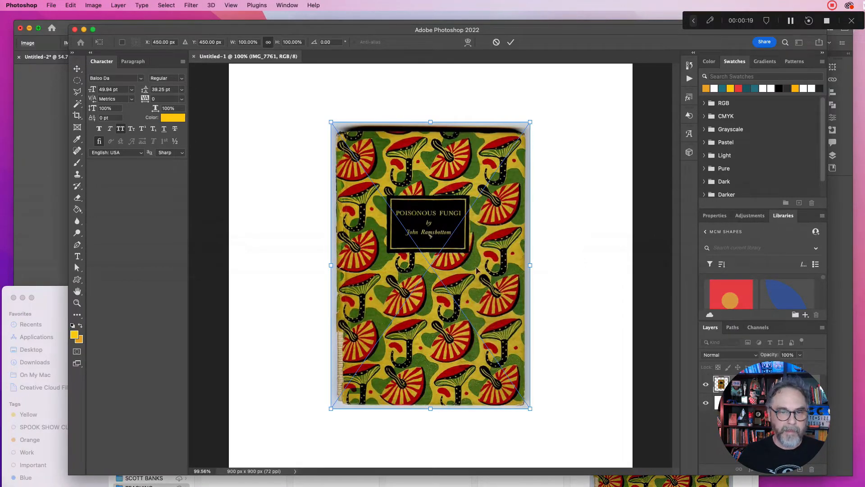
{"action": "left_click", "coordinate": [77, 68]}
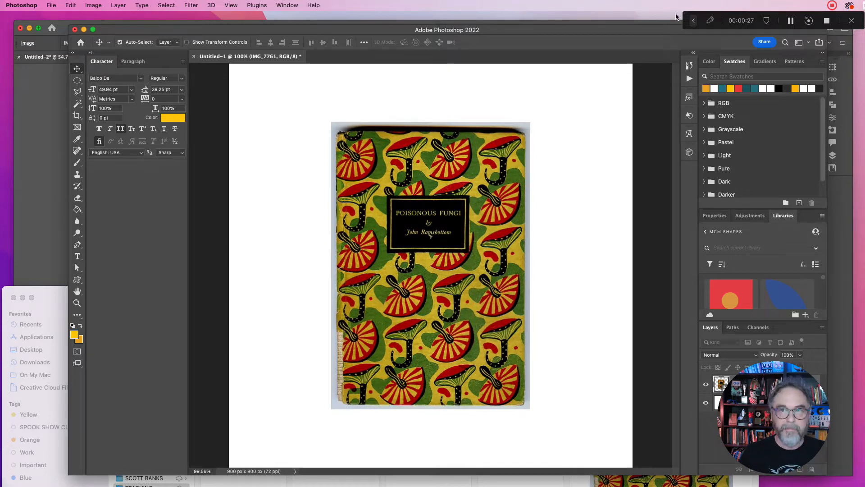
{"action": "left_click", "coordinate": [712, 21]}
{"action": "left_click", "coordinate": [523, 20]}
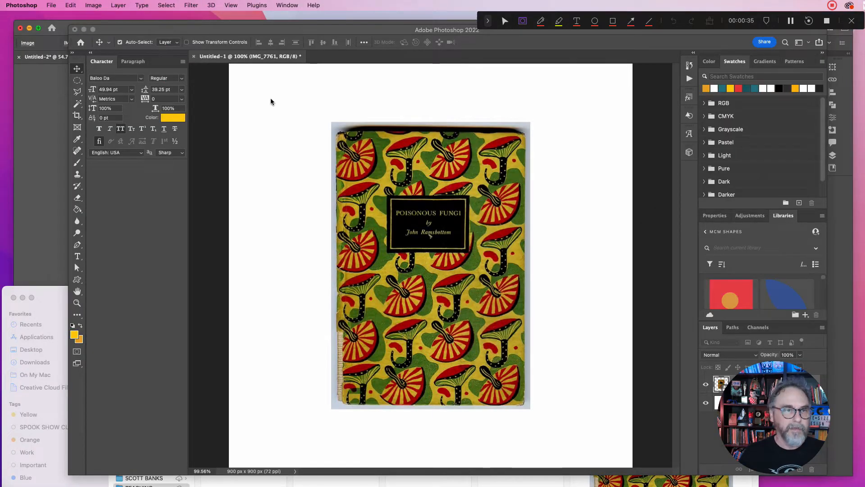
{"action": "left_click", "coordinate": [506, 21]}
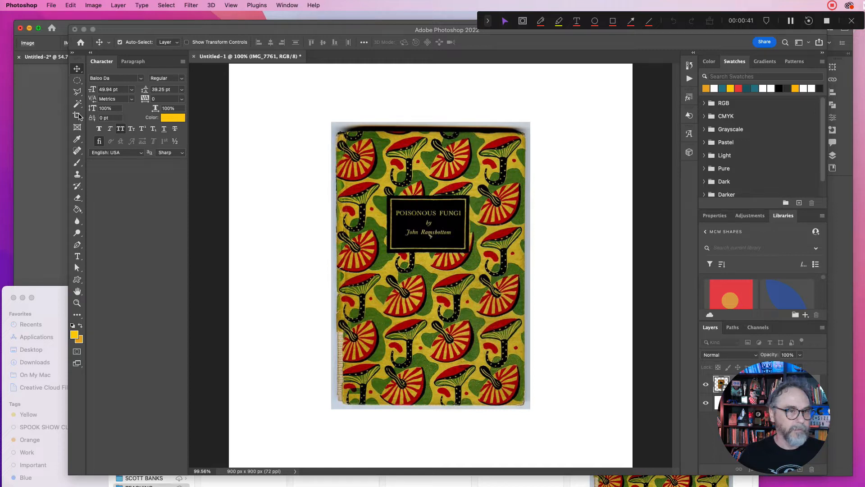
{"action": "left_click", "coordinate": [523, 20]}
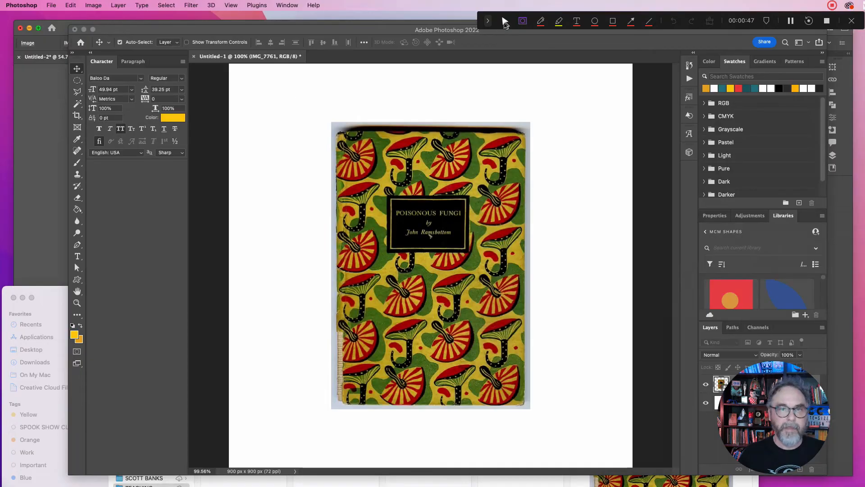
{"action": "left_click", "coordinate": [505, 21]}
- Frame a crop around one repeat of the mushroom pattern, just below the title label on the Poisonous Fungi cover
{"action": "left_click", "coordinate": [77, 115]}
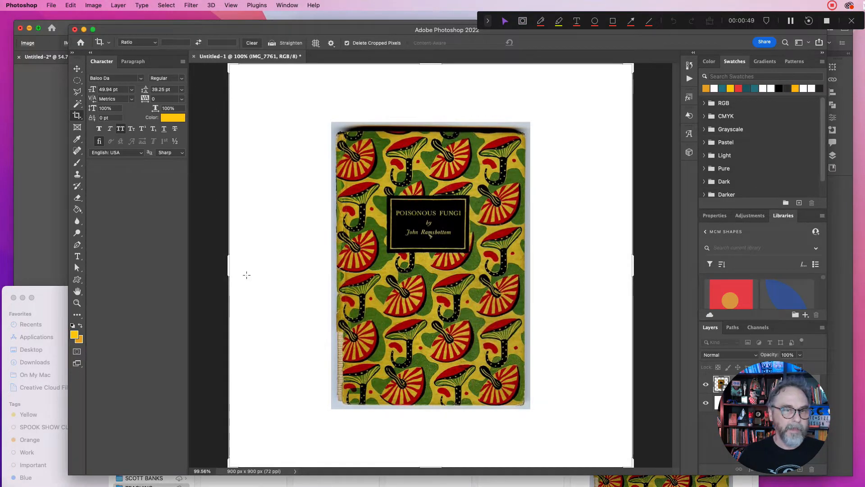
{"action": "left_click_drag", "start_coordinate": [228, 270], "coordinate": [305, 274]}
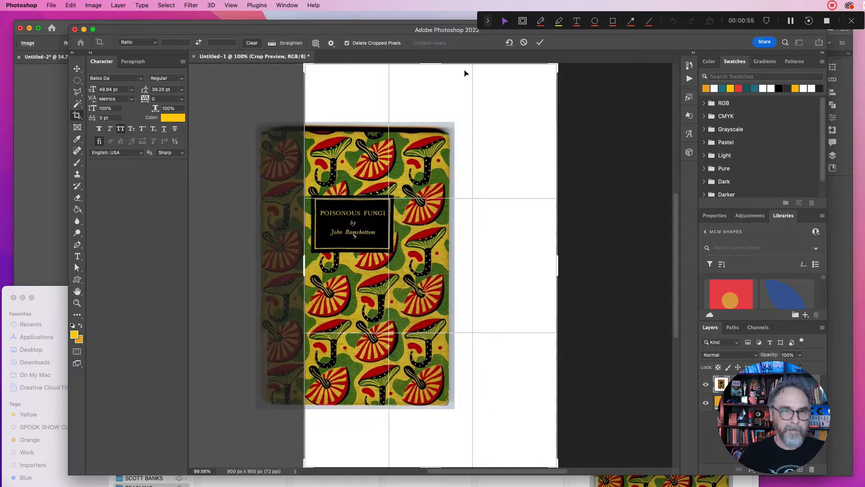
{"action": "left_click_drag", "start_coordinate": [440, 64], "coordinate": [437, 160]}
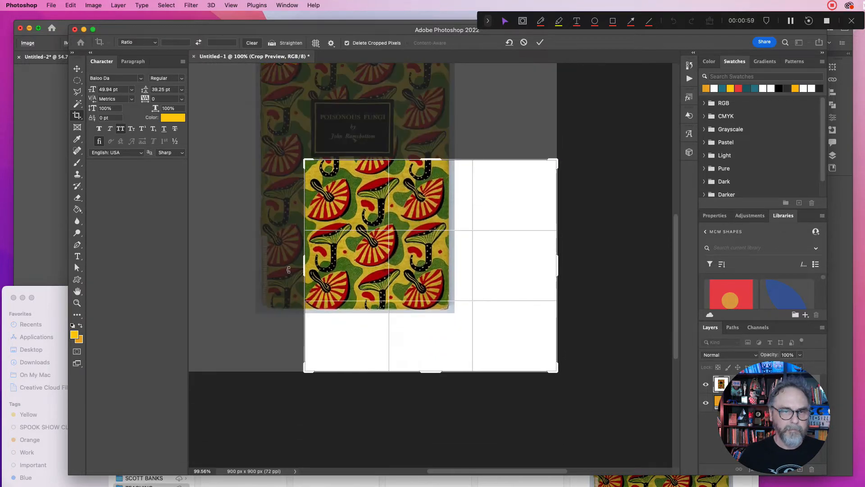
{"action": "left_click_drag", "start_coordinate": [301, 267], "coordinate": [300, 267]}
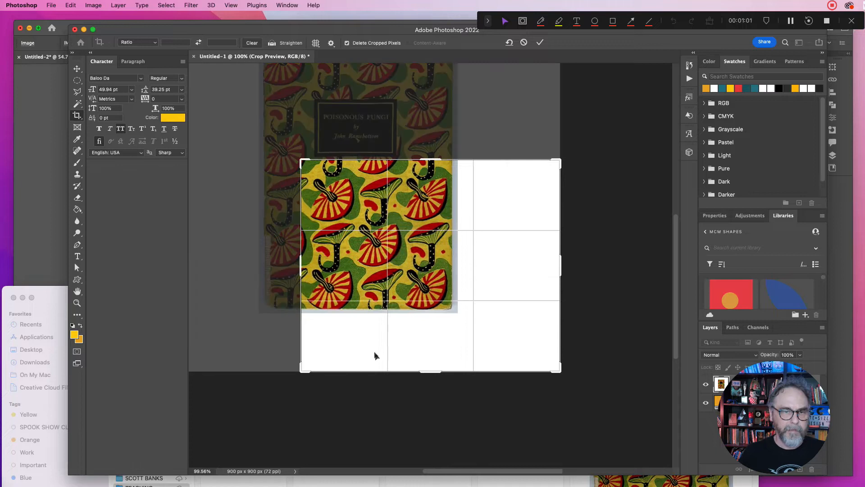
{"action": "left_click_drag", "start_coordinate": [430, 370], "coordinate": [428, 325]}
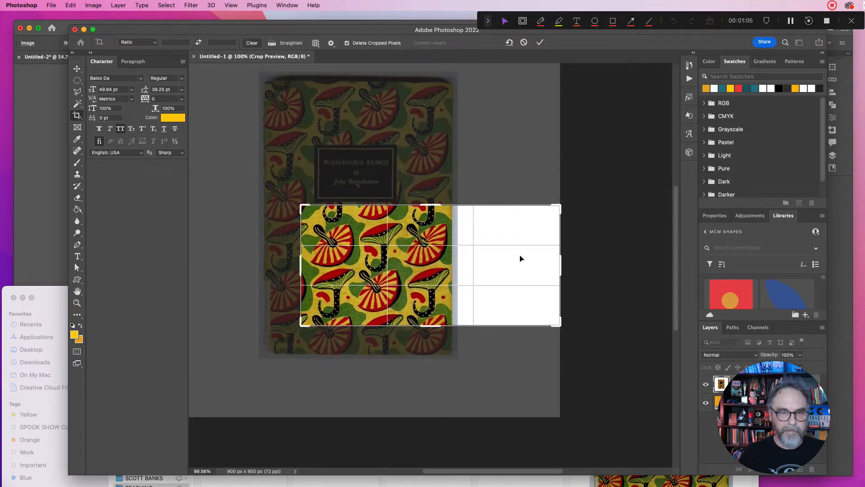
{"action": "left_click_drag", "start_coordinate": [563, 264], "coordinate": [490, 270]}
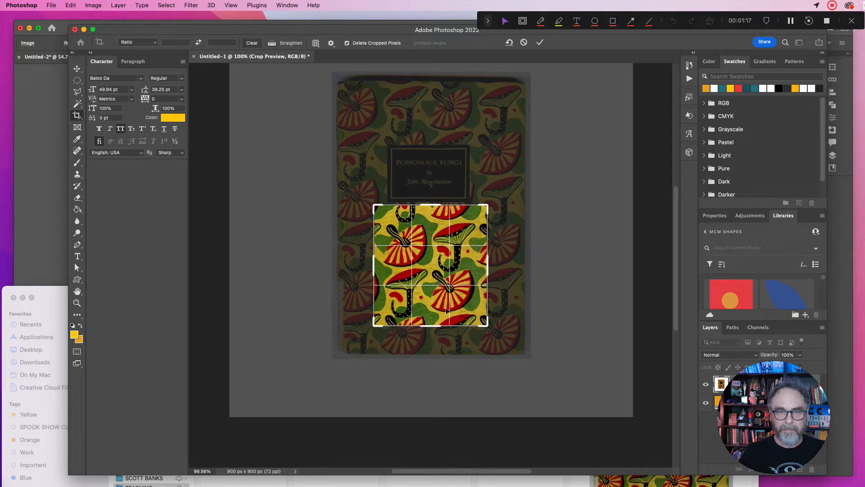
{"action": "left_click", "coordinate": [523, 21]}
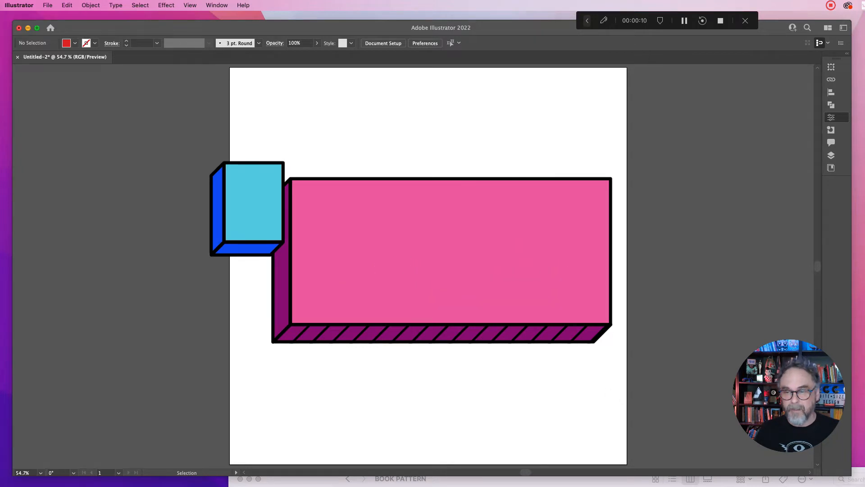
- Switch to Illustrator and place PATTERN TILE.jpg from the BOOK PATTERN folder on the artboard
{"action": "left_click", "coordinate": [731, 485]}
{"action": "left_click_drag", "start_coordinate": [610, 479], "coordinate": [465, 312]}
{"action": "left_click_drag", "start_coordinate": [570, 425], "coordinate": [458, 232]}
{"action": "left_click_drag", "start_coordinate": [452, 314], "coordinate": [570, 484]}
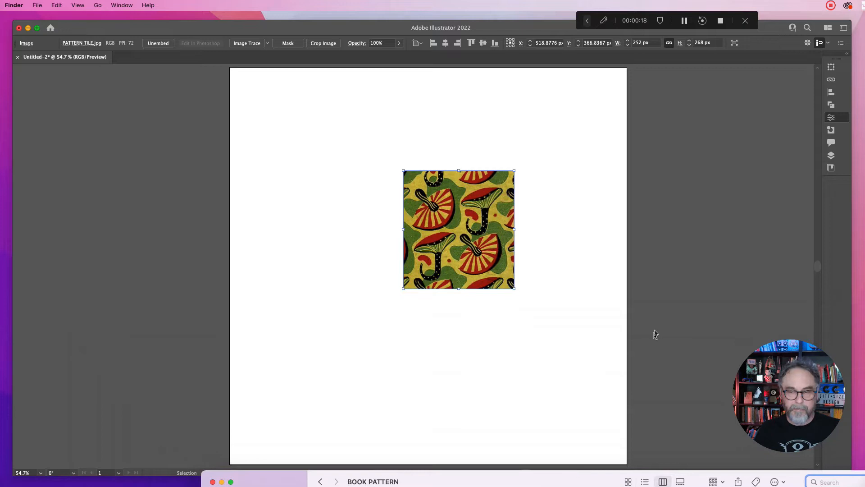
{"action": "left_click", "coordinate": [673, 325]}
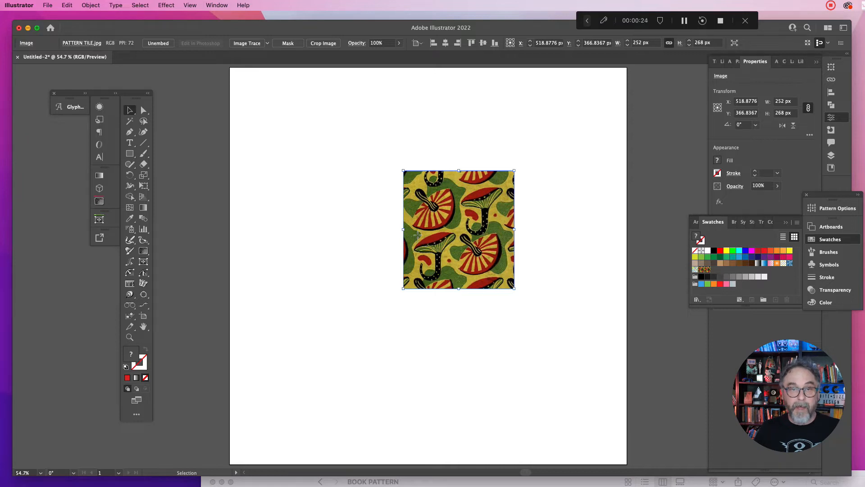
- Save the mushroom tile image as a pattern swatch and move the image to the artboard's upper-right corner
{"action": "left_click_drag", "start_coordinate": [418, 235], "coordinate": [729, 274]}
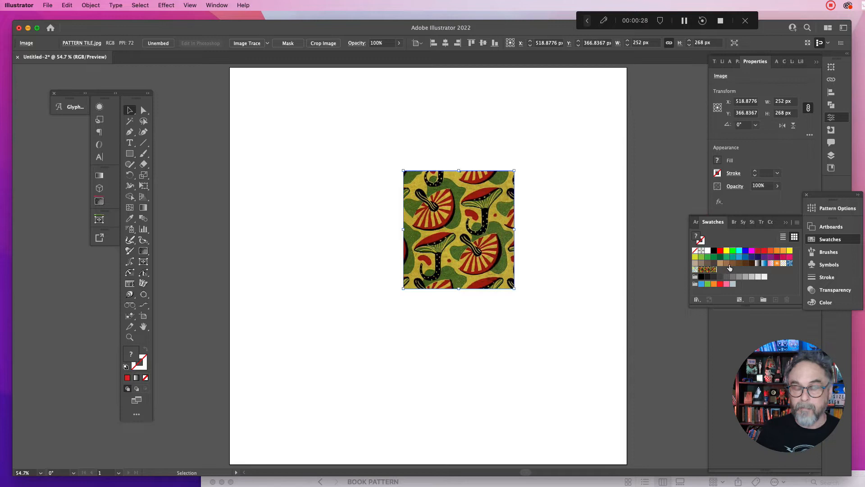
{"action": "left_click_drag", "start_coordinate": [473, 235], "coordinate": [558, 149]}
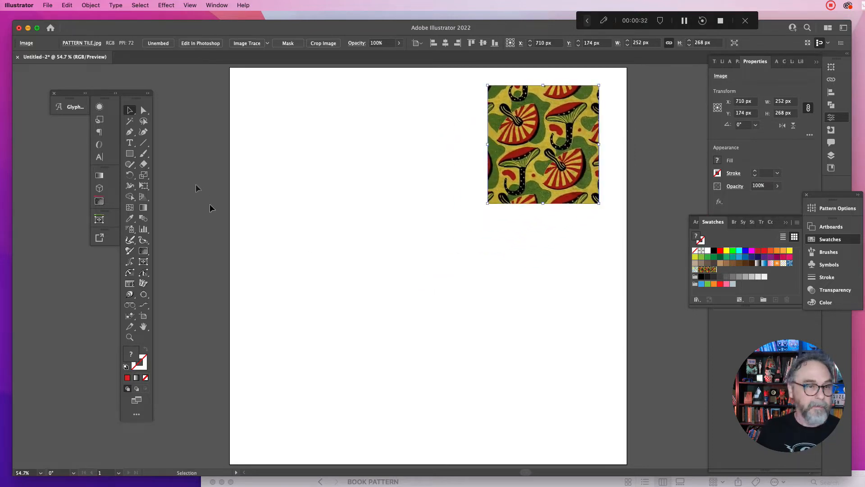
- Test the new mushroom swatch as the fill of a rectangle about 724 x 548 px and delete the rectangle
{"action": "left_click", "coordinate": [130, 153]}
{"action": "left_click_drag", "start_coordinate": [265, 172], "coordinate": [584, 413]}
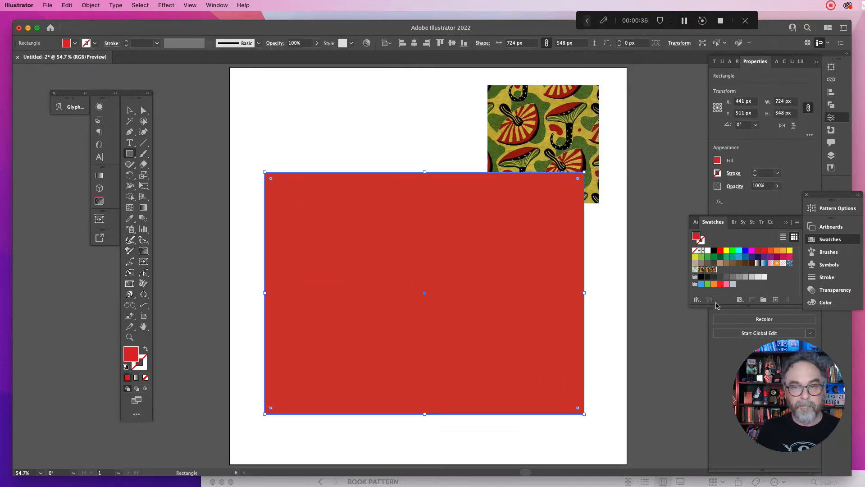
{"action": "left_click", "coordinate": [714, 271]}
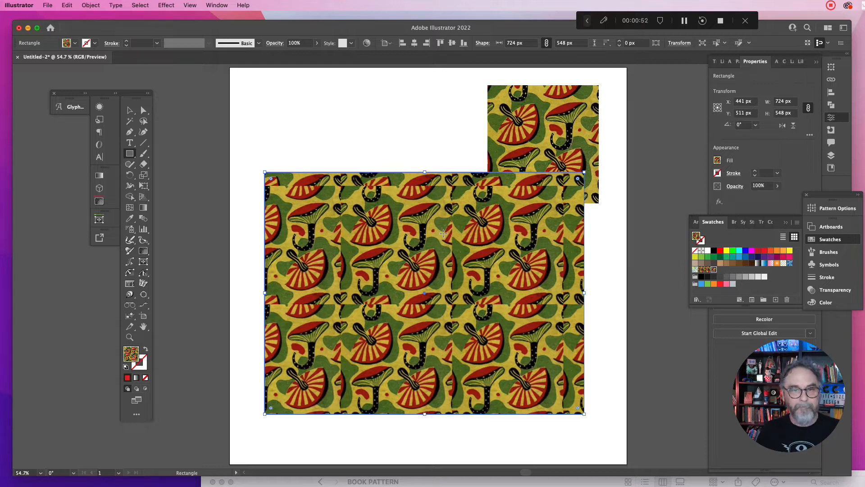
{"action": "key", "text": "Delete"}
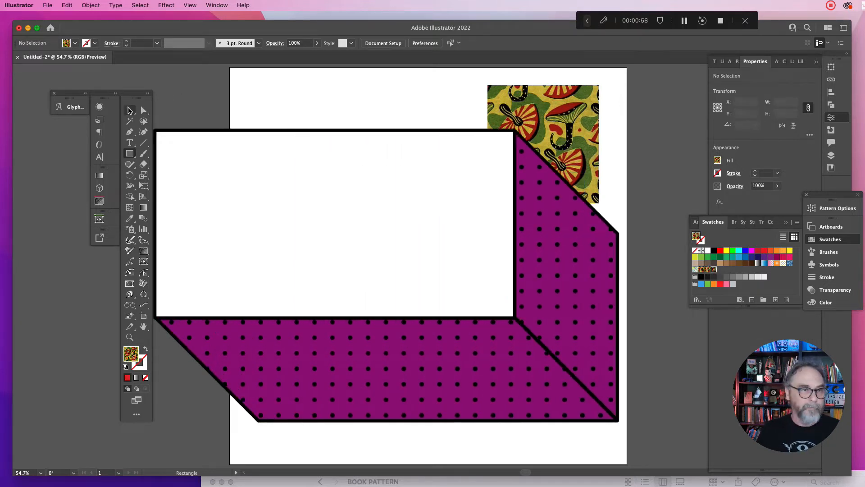
- Move the mushroom tile image over the artboard's upper-left edge and open the new mushroom swatch for pattern editing
{"action": "left_click", "coordinate": [130, 109]}
{"action": "left_click_drag", "start_coordinate": [492, 147], "coordinate": [185, 143]}
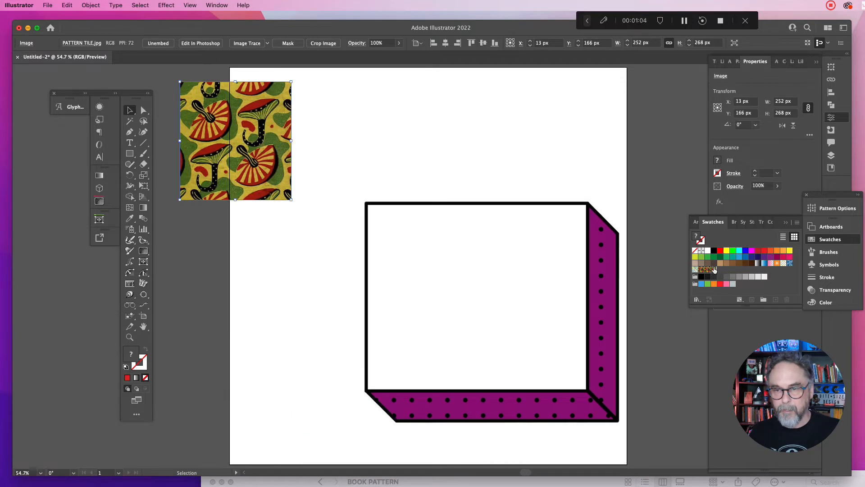
{"action": "double_click", "coordinate": [714, 269]}
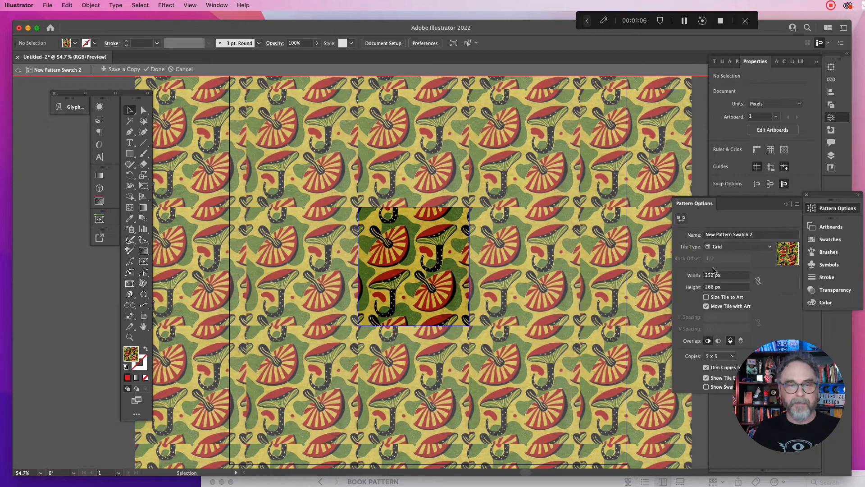
- Widen the tile image in the pattern leftward to 302 px so that the mushrooms join across the vertical seams
{"action": "left_click", "coordinate": [397, 240]}
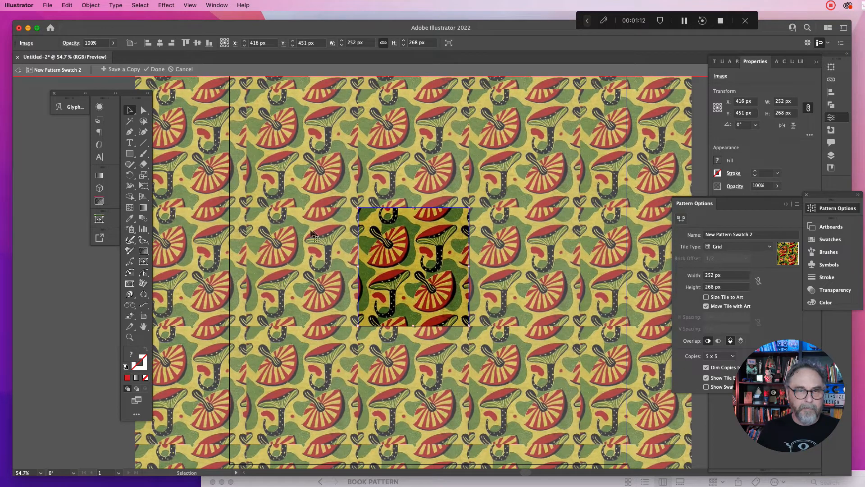
{"action": "left_click", "coordinate": [316, 235]}
{"action": "left_click", "coordinate": [361, 259]}
{"action": "left_click_drag", "start_coordinate": [361, 261], "coordinate": [338, 269]}
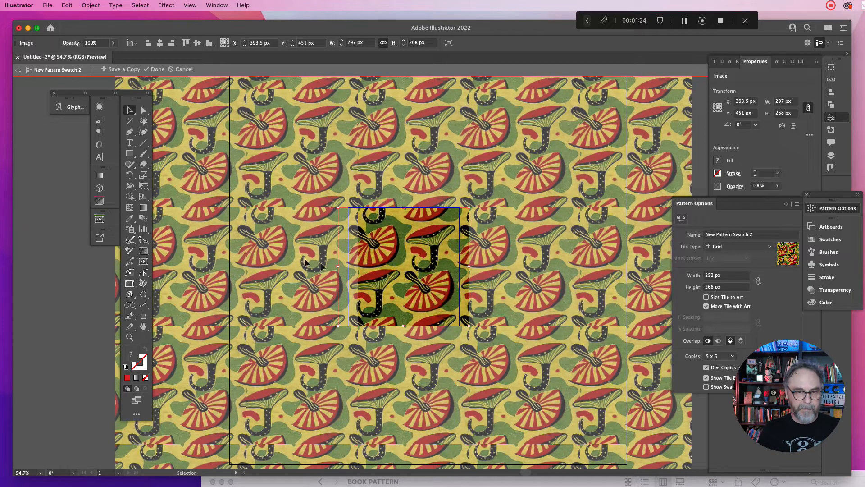
{"action": "left_click_drag", "start_coordinate": [339, 266], "coordinate": [336, 266]}
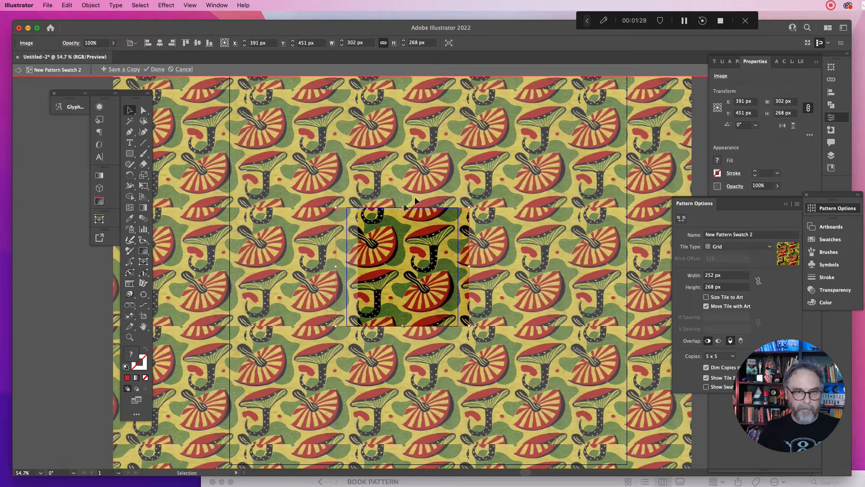
- Extend the tile image upward and downward to 352 px high to close the horizontal seams, and finish editing the pattern
{"action": "left_click_drag", "start_coordinate": [403, 208], "coordinate": [405, 189]}
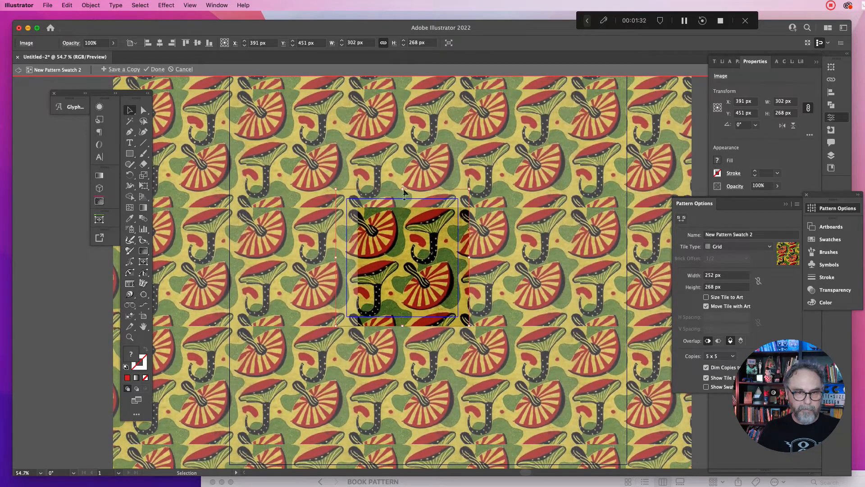
{"action": "left_click_drag", "start_coordinate": [402, 325], "coordinate": [403, 345]}
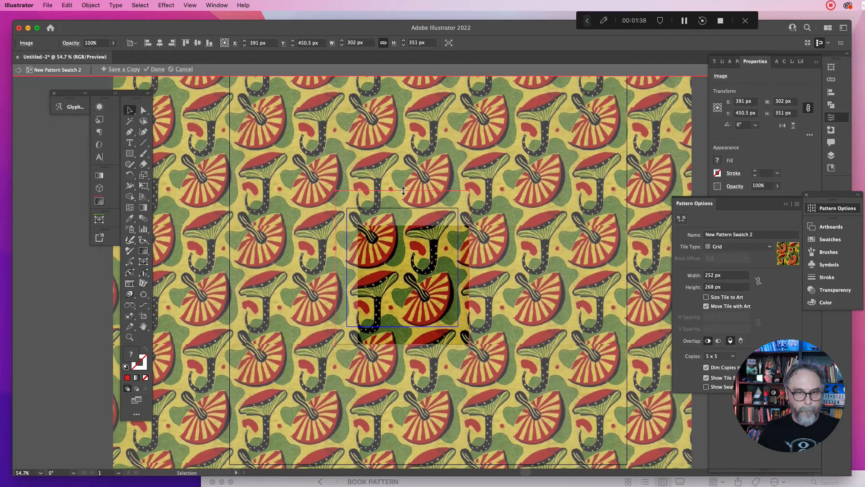
{"action": "left_click_drag", "start_coordinate": [403, 189], "coordinate": [403, 189]}
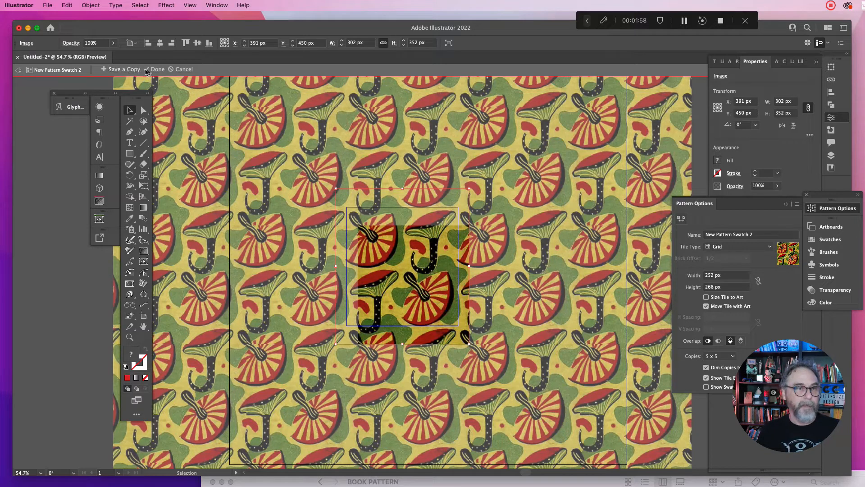
{"action": "left_click", "coordinate": [157, 71]}
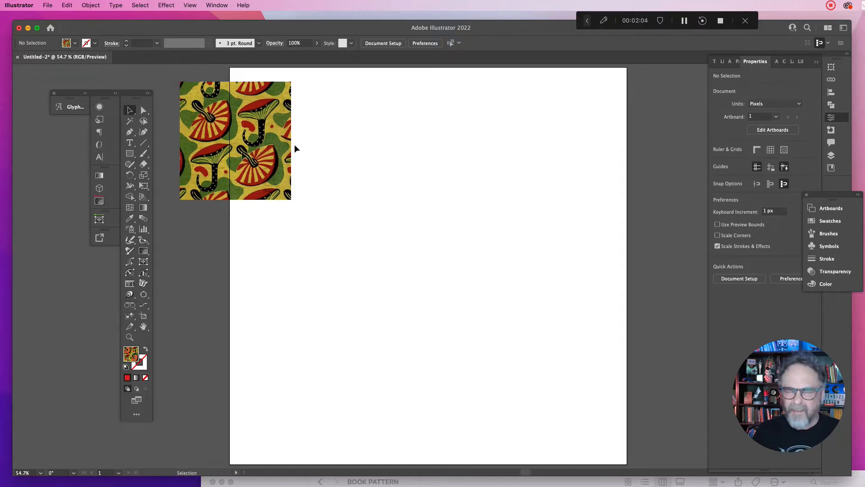
- Draw a rectangle about 719 x 672 px filled with the edited mushroom pattern and display the document's swatches
{"action": "left_click", "coordinate": [130, 153]}
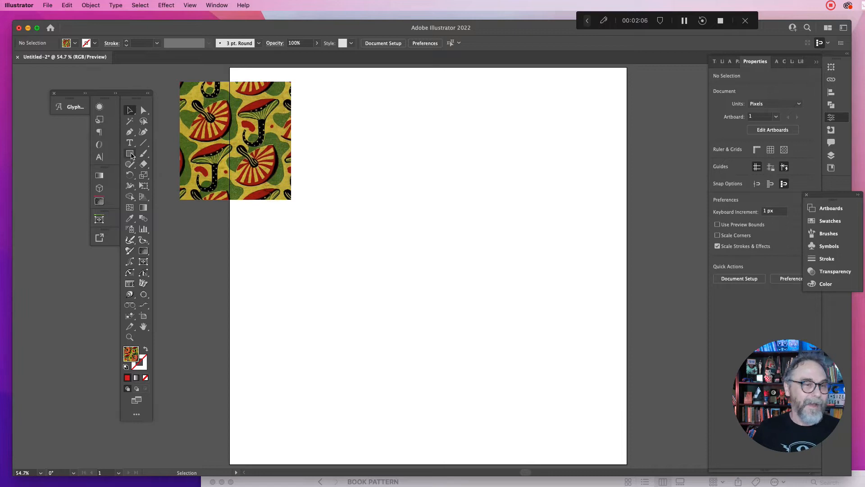
{"action": "left_click_drag", "start_coordinate": [321, 136], "coordinate": [639, 433]}
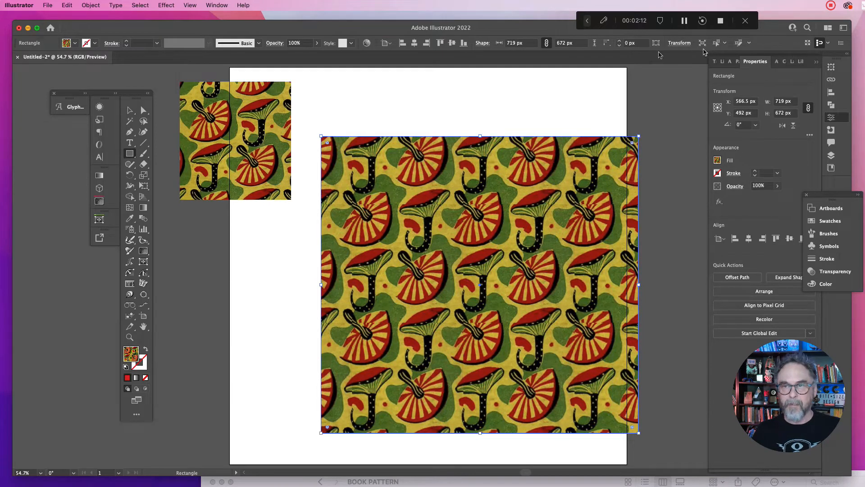
{"action": "left_click", "coordinate": [221, 5]}
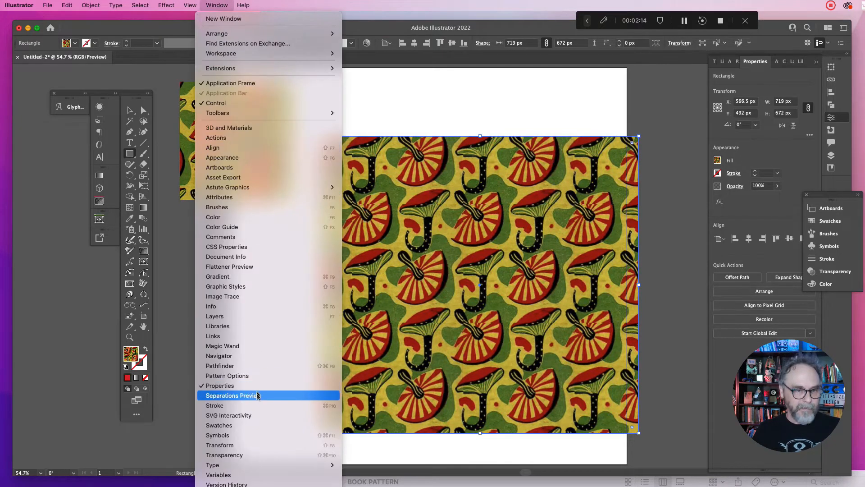
{"action": "left_click", "coordinate": [257, 425]}
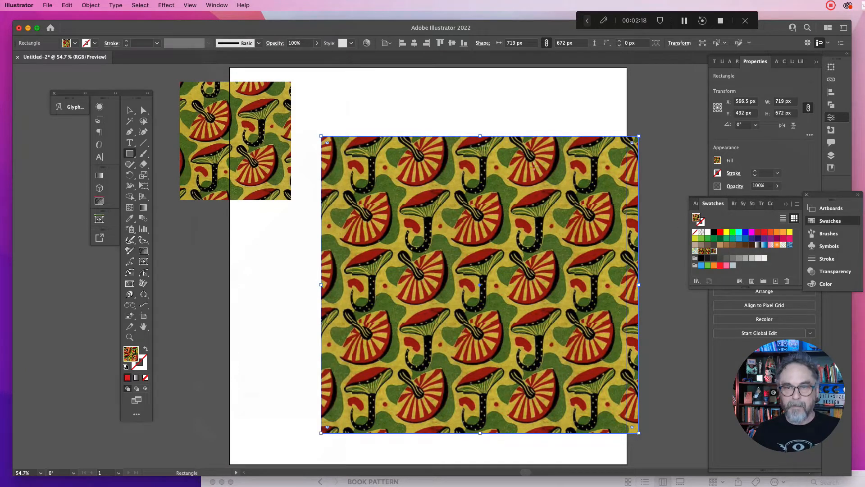
{"action": "left_click", "coordinate": [130, 111]}
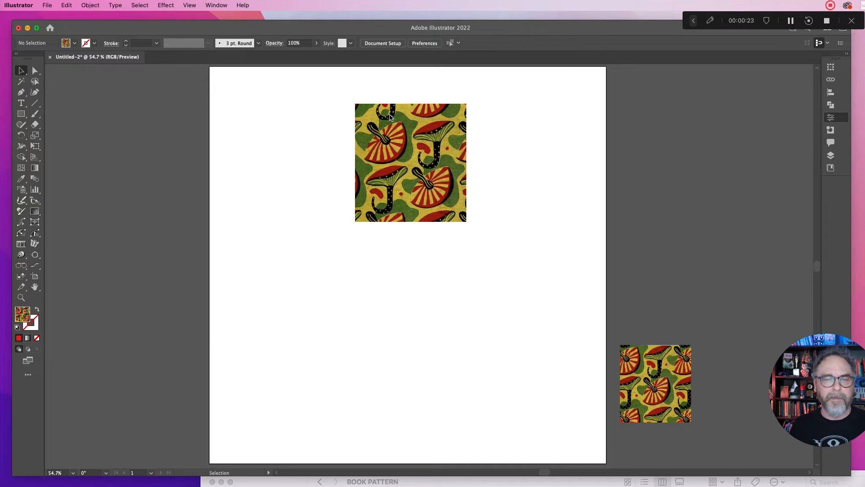
- Show the hidden panels and select the linked PATTERN TILE.psd image on the artboard
{"action": "key", "text": "Tab"}
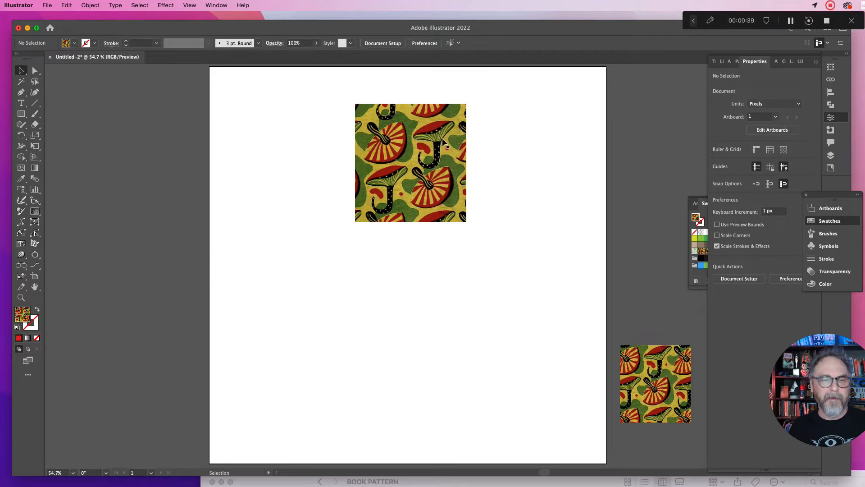
{"action": "left_click", "coordinate": [443, 142]}
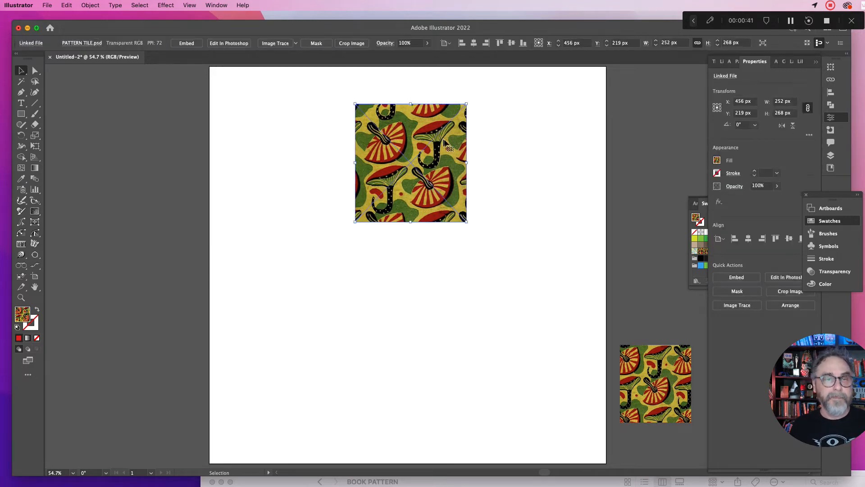
{"action": "left_click", "coordinate": [356, 96]}
{"action": "left_click", "coordinate": [358, 108]}
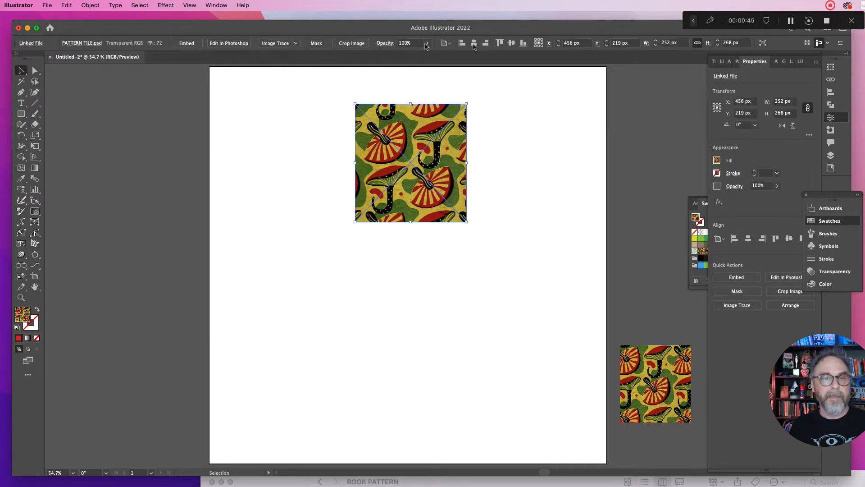
{"action": "left_click", "coordinate": [710, 20]}
{"action": "left_click", "coordinate": [522, 21]}
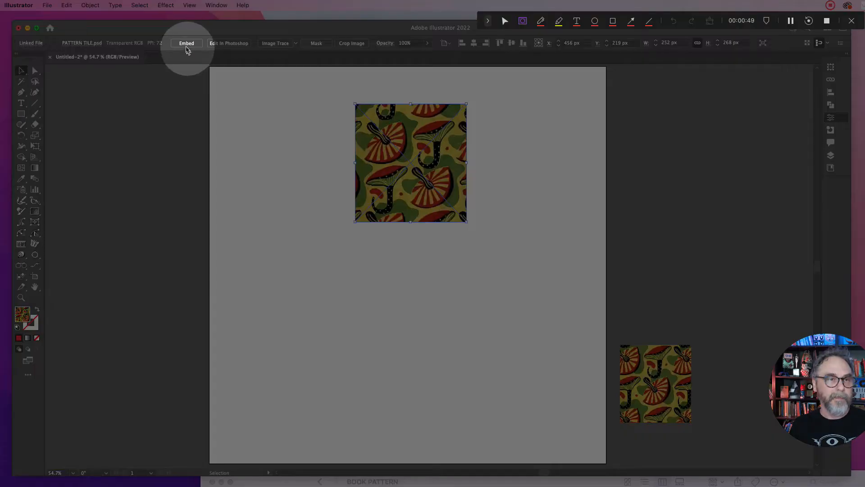
{"action": "left_click", "coordinate": [506, 21]}
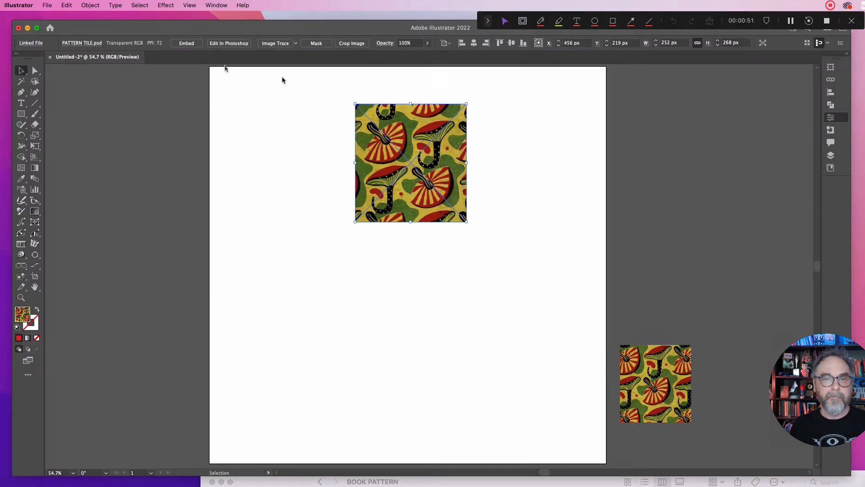
- Embed the linked PATTERN TILE.psd image, flattening its layers to a single image
{"action": "left_click", "coordinate": [182, 46]}
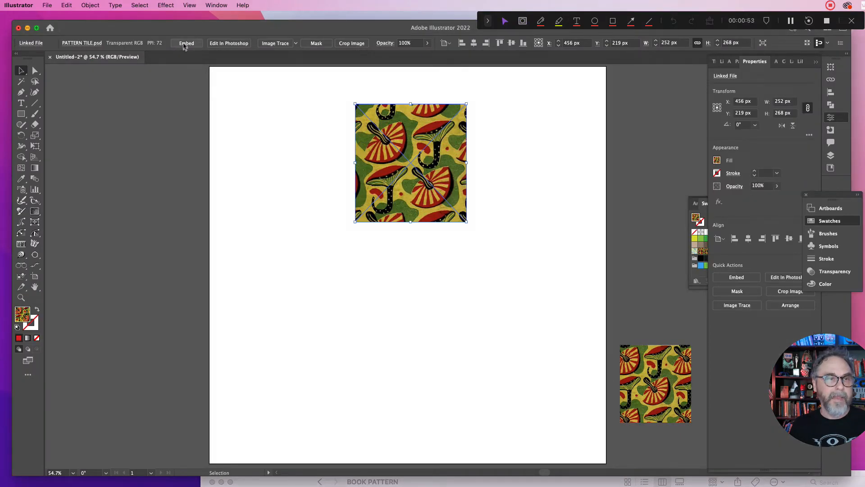
{"action": "left_click", "coordinate": [184, 43]}
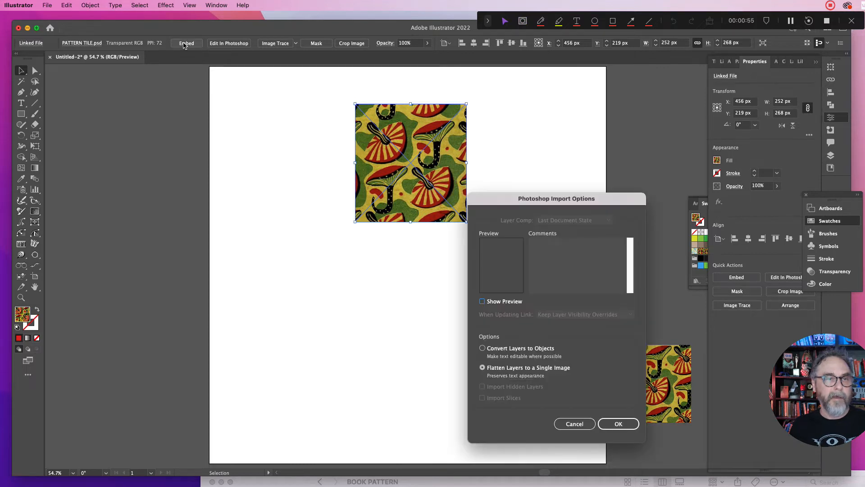
{"action": "left_click", "coordinate": [613, 424]}
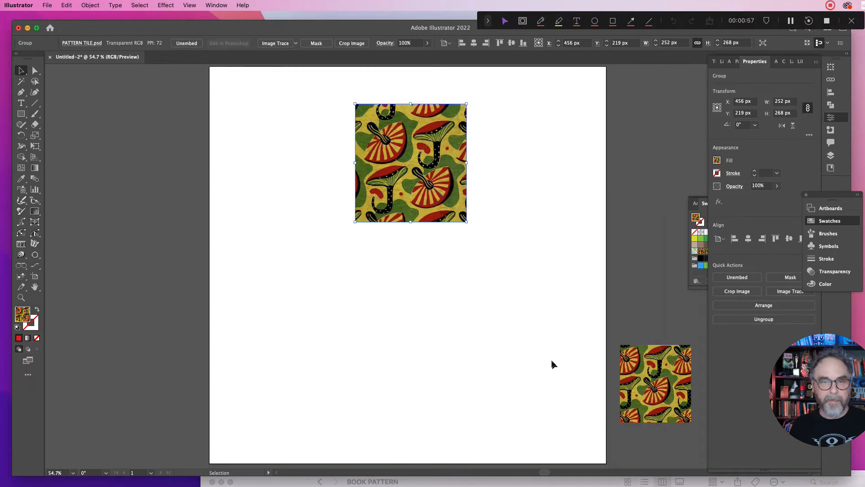
{"action": "left_click", "coordinate": [523, 20]}
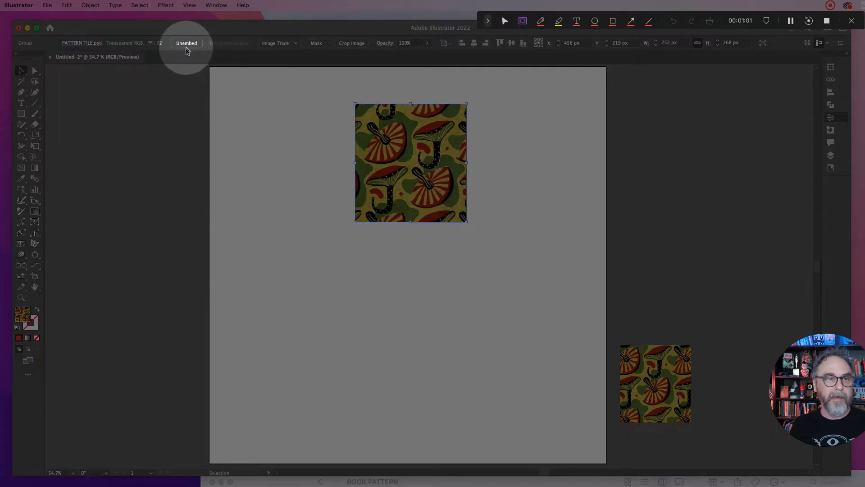
{"action": "key", "text": "Escape"}
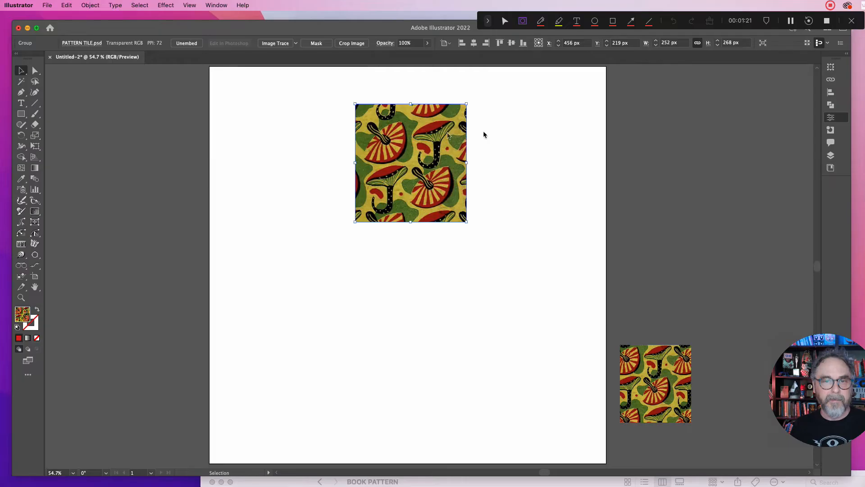
{"action": "left_click", "coordinate": [504, 21]}
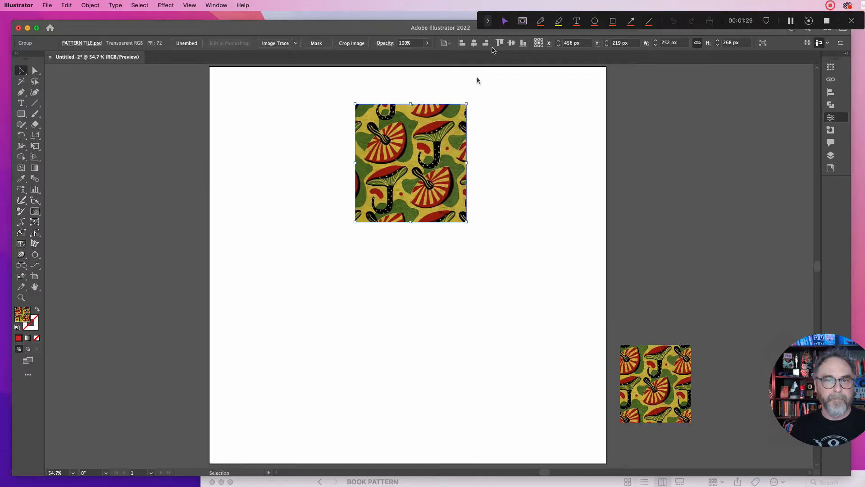
- Move the embedded tile image slightly on the artboard, to X 444 px and Y 227 px
{"action": "key", "text": "shift+Tab"}
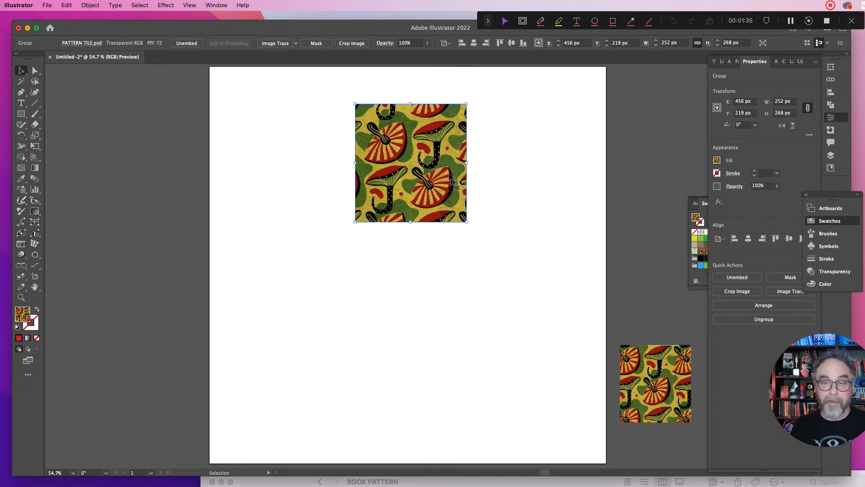
{"action": "mouse_move", "coordinate": [414, 150]}
{"action": "left_mouse_down"}
{"action": "mouse_move", "coordinate": [411, 171]}
{"action": "mouse_move", "coordinate": [404, 142]}
{"action": "mouse_move", "coordinate": [407, 153]}
{"action": "left_mouse_up"}
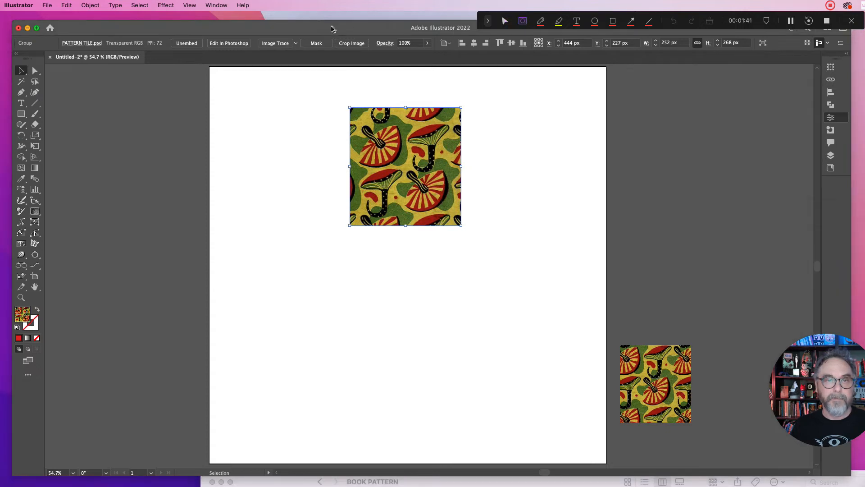
{"action": "left_click", "coordinate": [279, 44]}
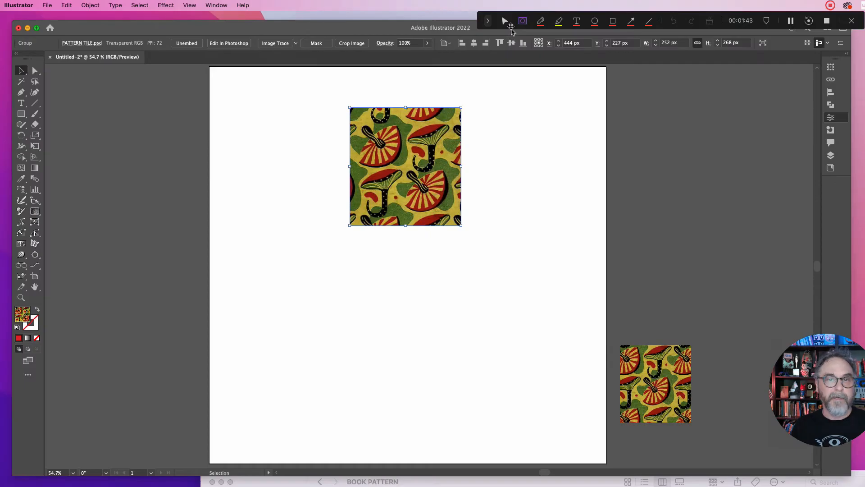
- Try the High Fidelity Photo and [Default] Image Trace presets on the tile image, undoing each tracing
{"action": "left_click", "coordinate": [296, 44]}
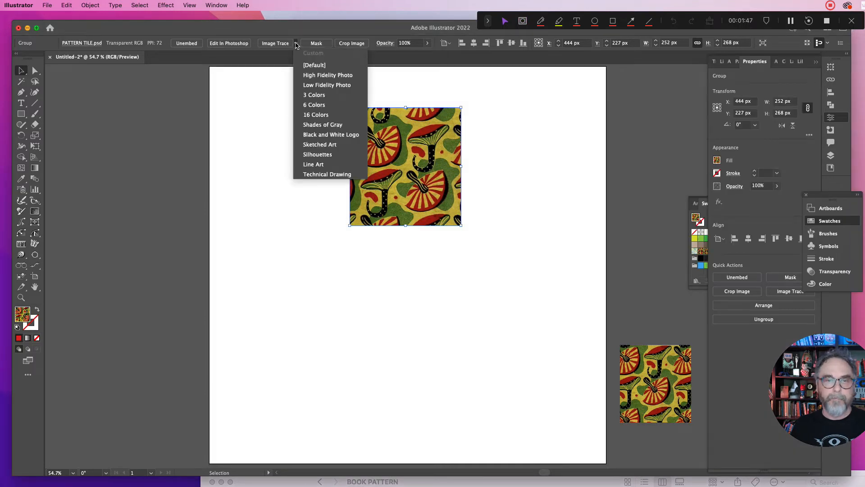
{"action": "left_click", "coordinate": [306, 76]}
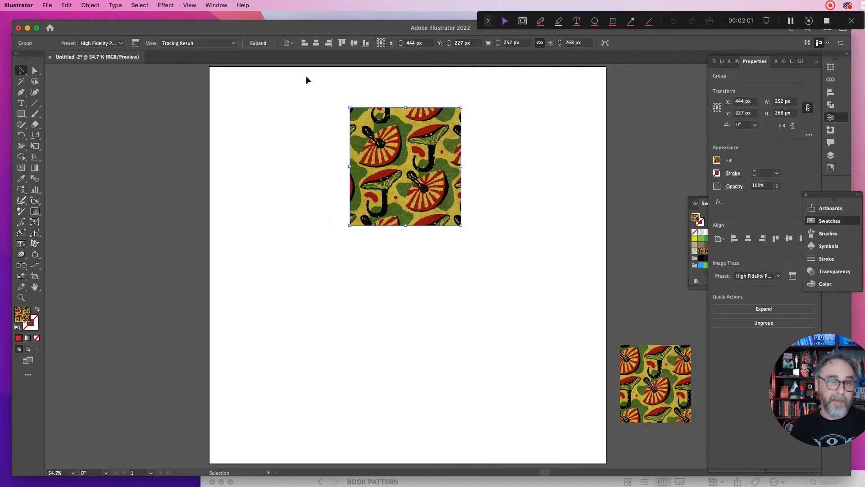
{"action": "key", "text": "super+z"}
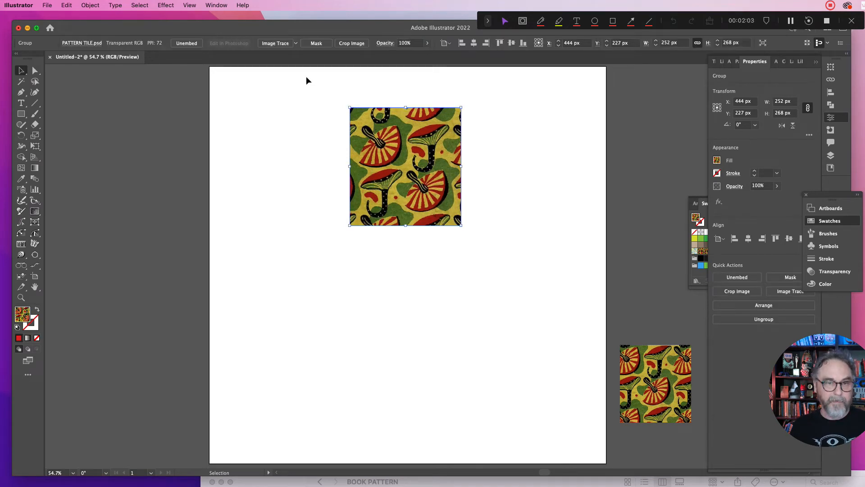
{"action": "left_click", "coordinate": [296, 43]}
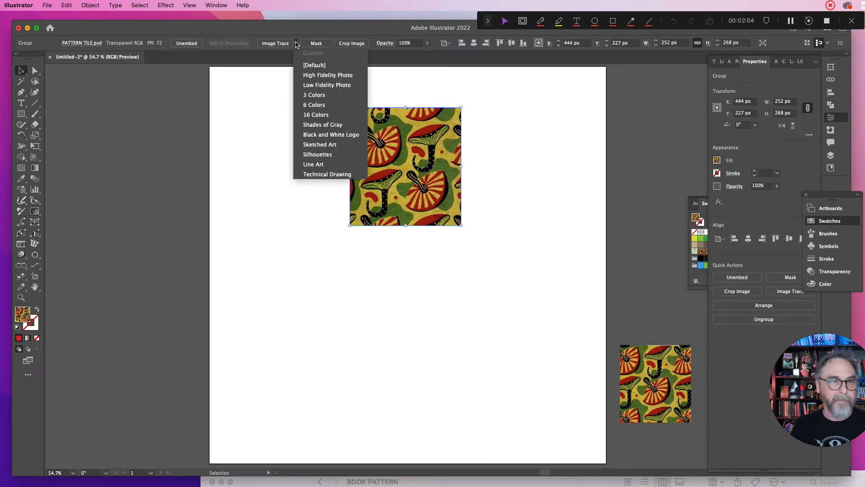
{"action": "left_click", "coordinate": [311, 66]}
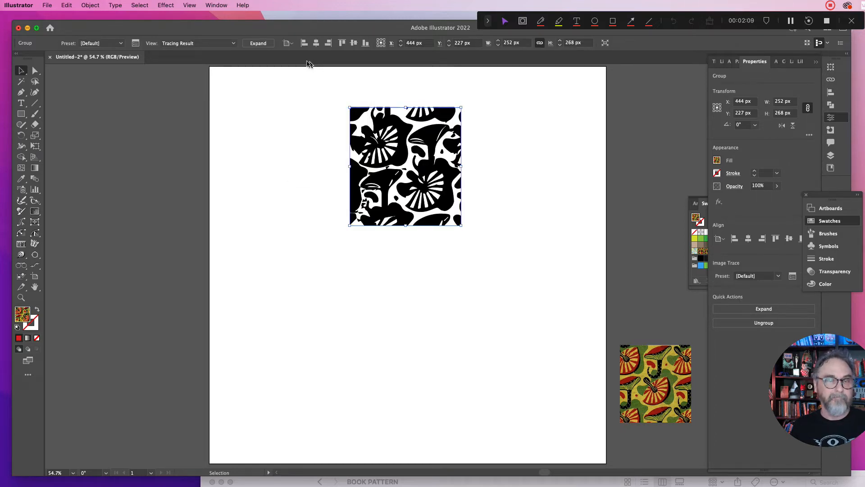
{"action": "key", "text": "super+z"}
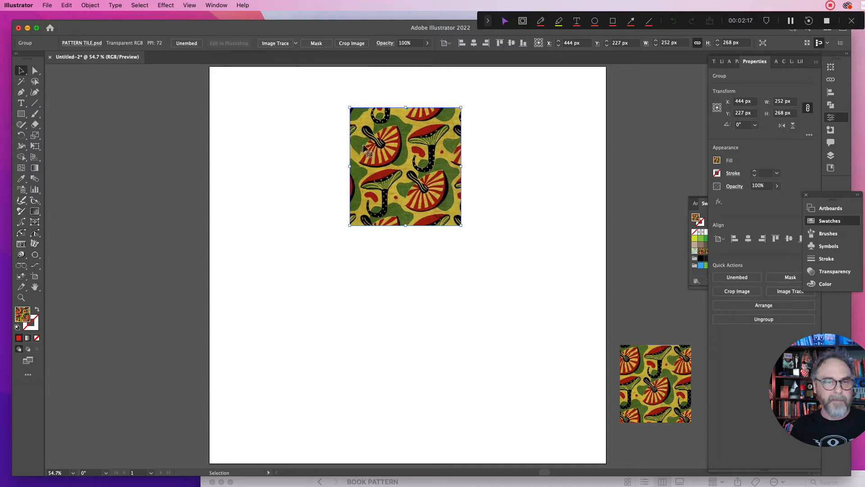
- Trace the embedded tile image with the 6 Colors preset and reselect the tracing
{"action": "left_click", "coordinate": [296, 43]}
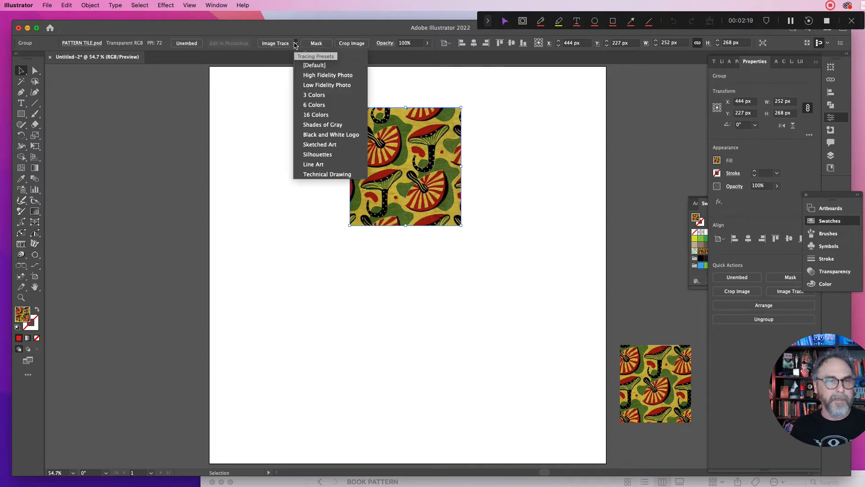
{"action": "left_click", "coordinate": [310, 105]}
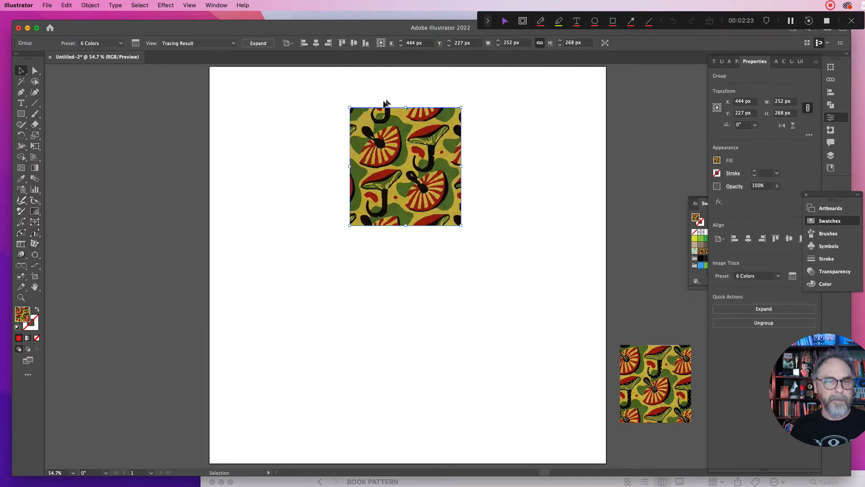
{"action": "left_click", "coordinate": [494, 115]}
{"action": "left_click", "coordinate": [426, 130]}
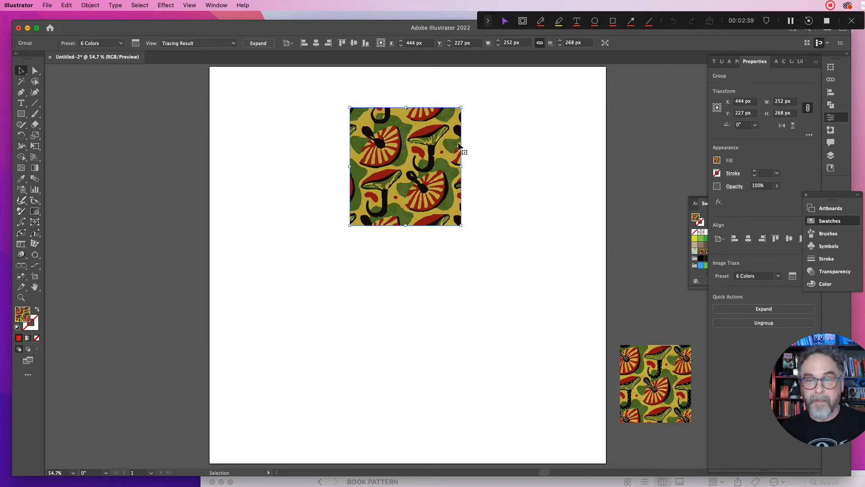
- Add the 6 Colors tracing to the document's swatches as a pattern
{"action": "left_click", "coordinate": [705, 215]}
{"action": "left_click_drag", "start_coordinate": [396, 154], "coordinate": [723, 255]}
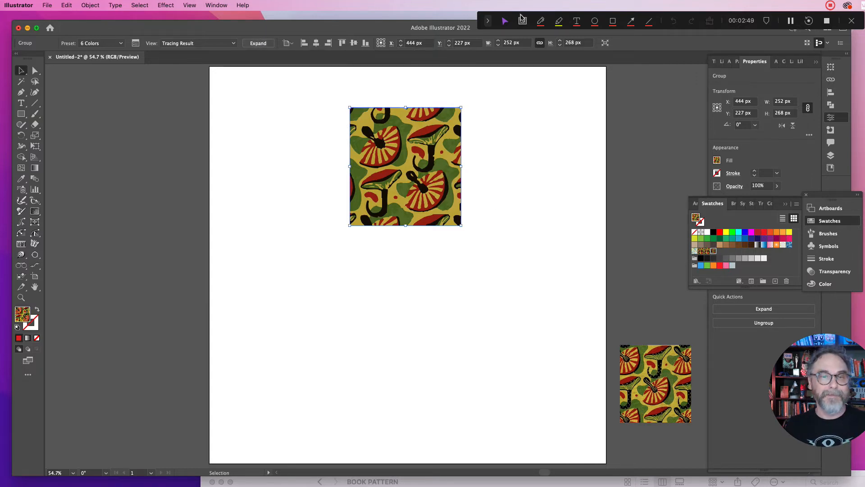
- Expand the 6 Colors tracing of the mushroom tile into editable vector paths
{"action": "key", "text": "shift+Tab"}
{"action": "left_click", "coordinate": [258, 44]}
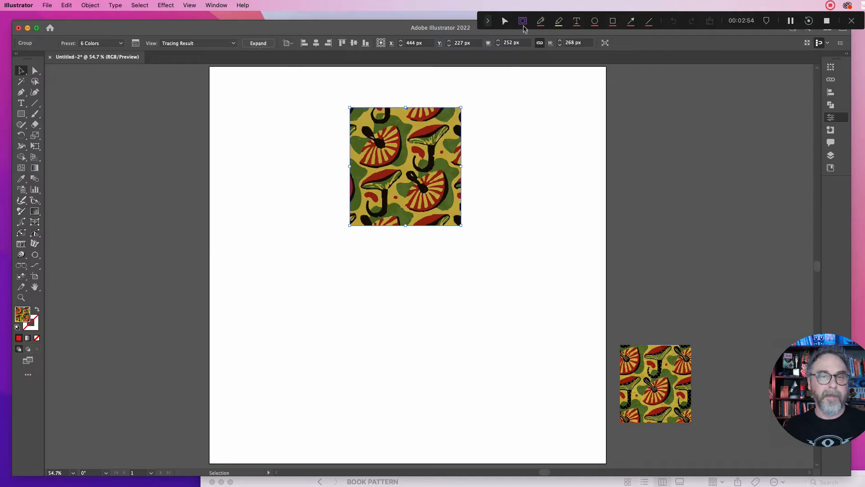
{"action": "left_click", "coordinate": [505, 21]}
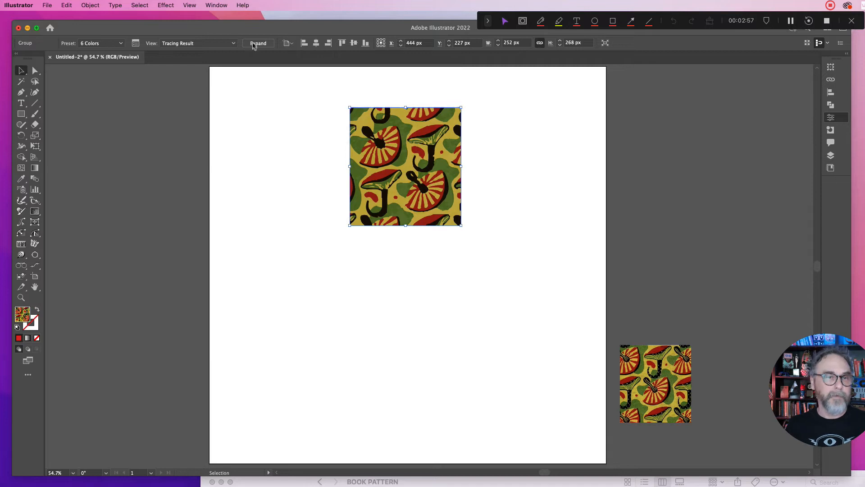
{"action": "key", "text": "shift+Tab"}
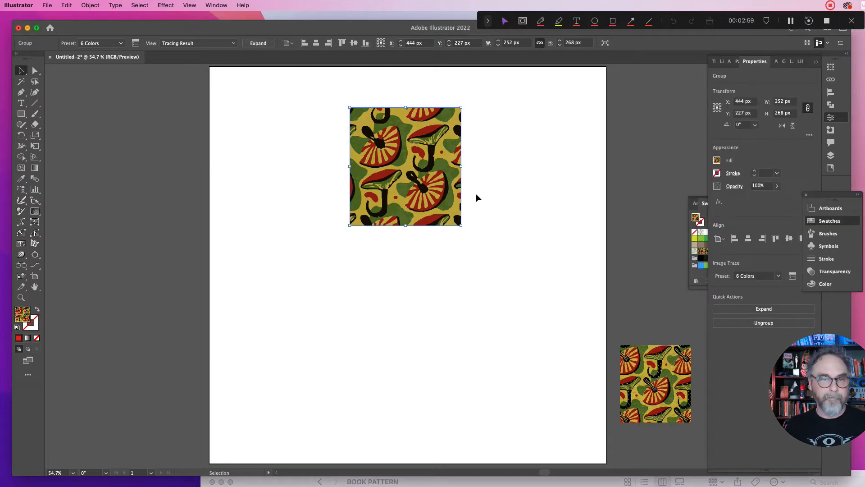
{"action": "left_click", "coordinate": [266, 44]}
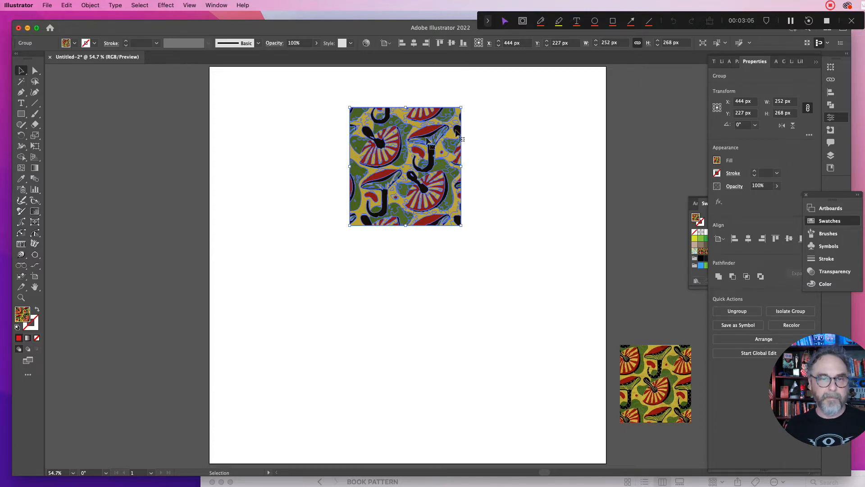
- Examine the expanded tile's vector paths in Outline view and return to the full-colour preview
{"action": "left_click", "coordinate": [338, 125]}
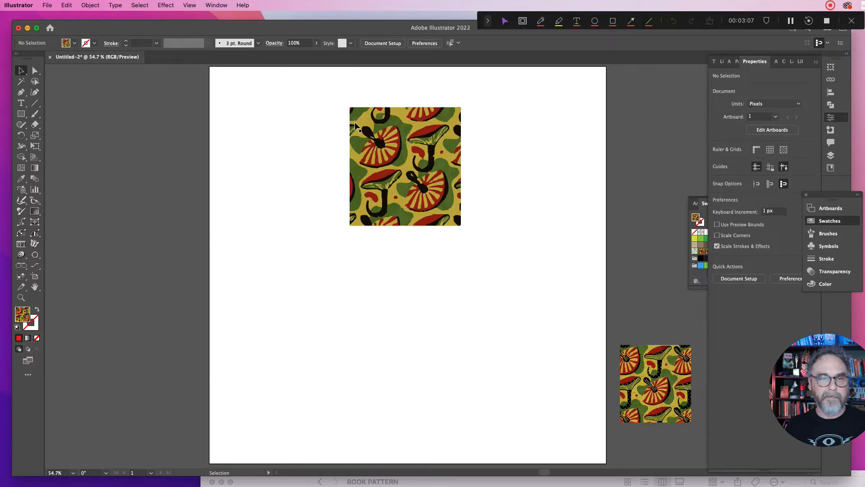
{"action": "left_click", "coordinate": [356, 127]}
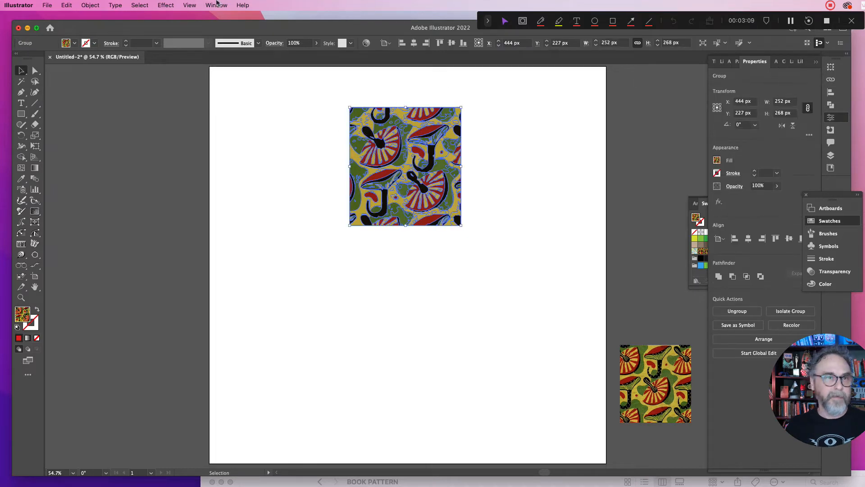
{"action": "left_click", "coordinate": [164, 5]}
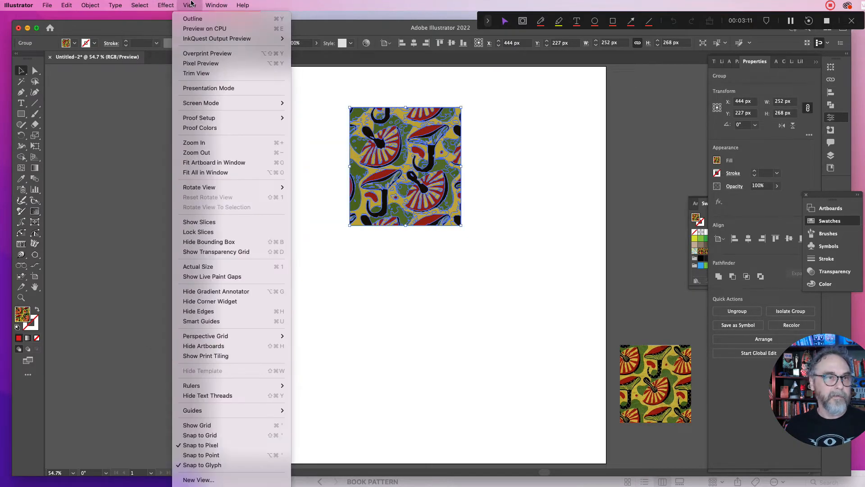
{"action": "left_click", "coordinate": [192, 18]}
{"action": "left_click", "coordinate": [506, 153]}
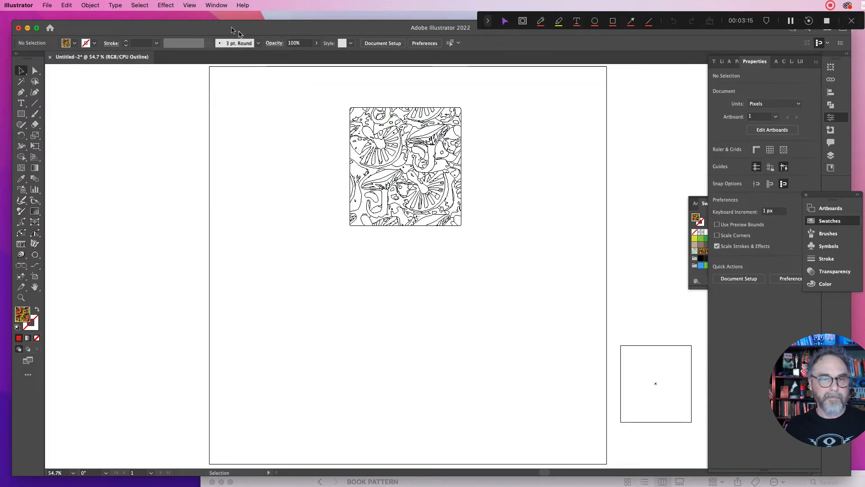
{"action": "left_click", "coordinate": [193, 6]}
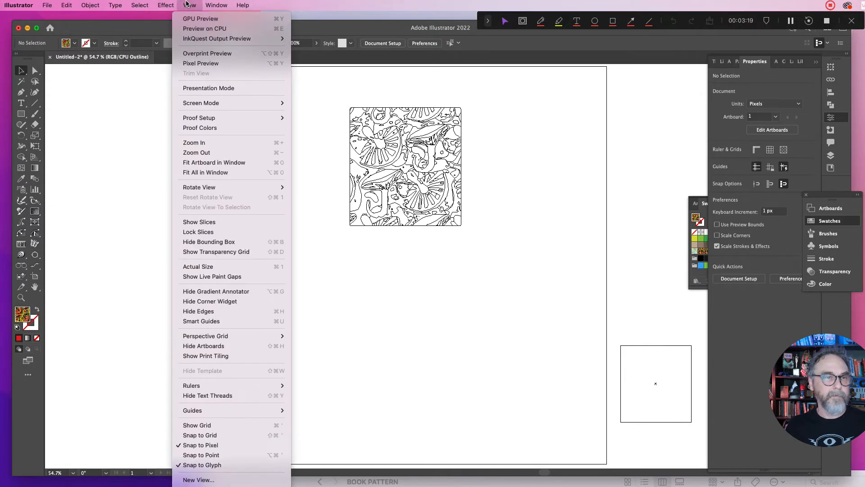
{"action": "left_click", "coordinate": [190, 4]}
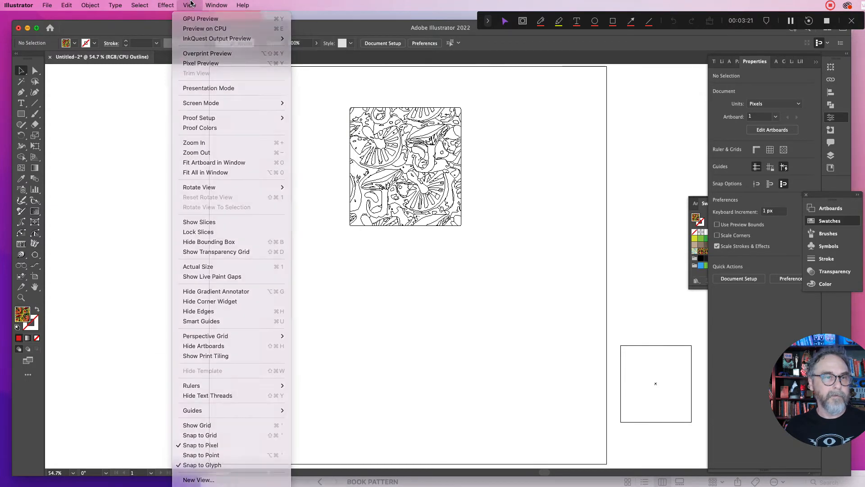
{"action": "key", "text": "super+y"}
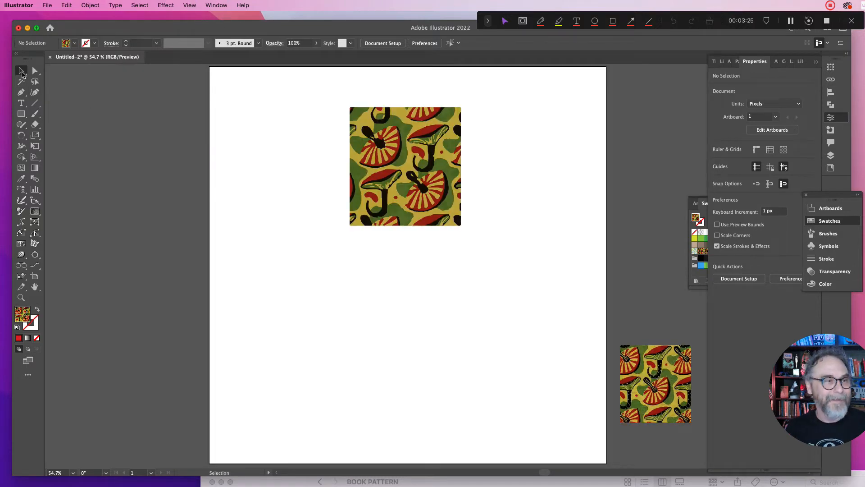
- Add the expanded vector tile to the document's swatches as a pattern and open that swatch for editing
{"action": "left_click", "coordinate": [361, 130]}
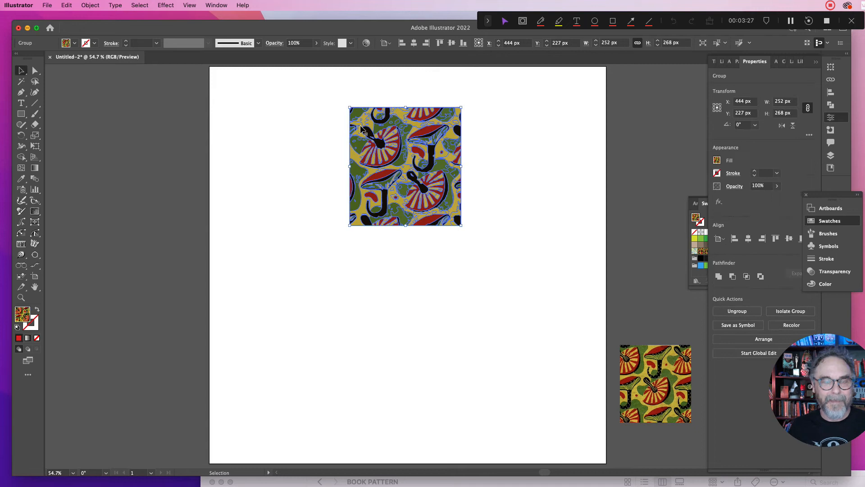
{"action": "left_click", "coordinate": [694, 277]}
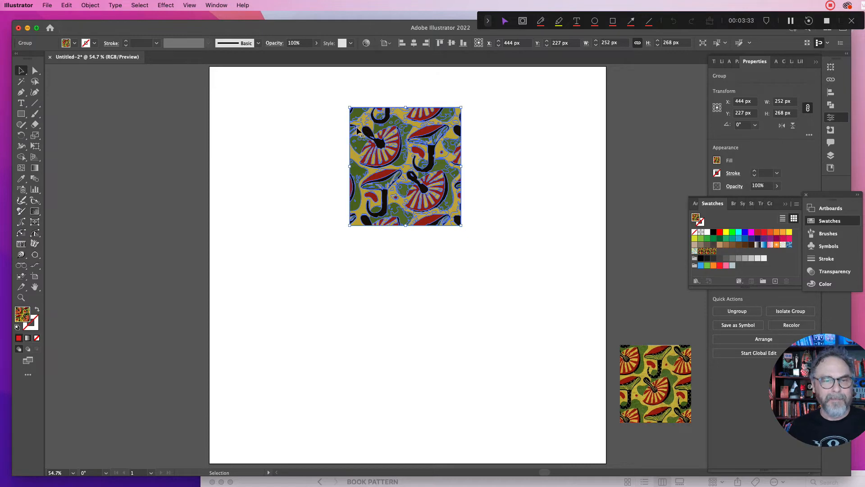
{"action": "left_click_drag", "start_coordinate": [383, 138], "coordinate": [724, 256]}
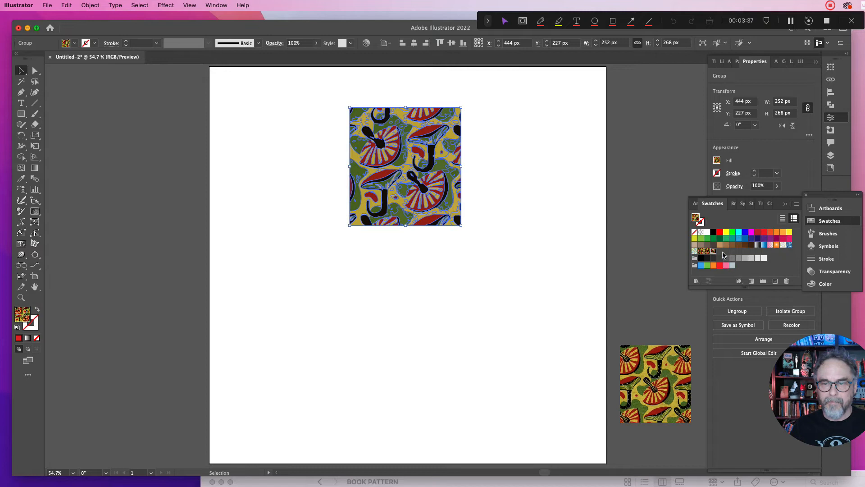
{"action": "left_click", "coordinate": [580, 246]}
{"action": "double_click", "coordinate": [713, 251]}
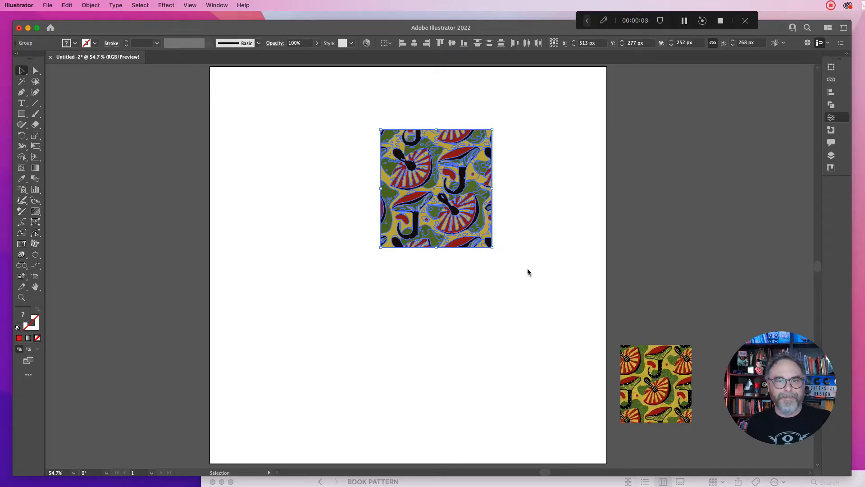
- Display the Swatches panel and add the expanded vector mushroom tile to it as a pattern
{"action": "key", "text": "Tab"}
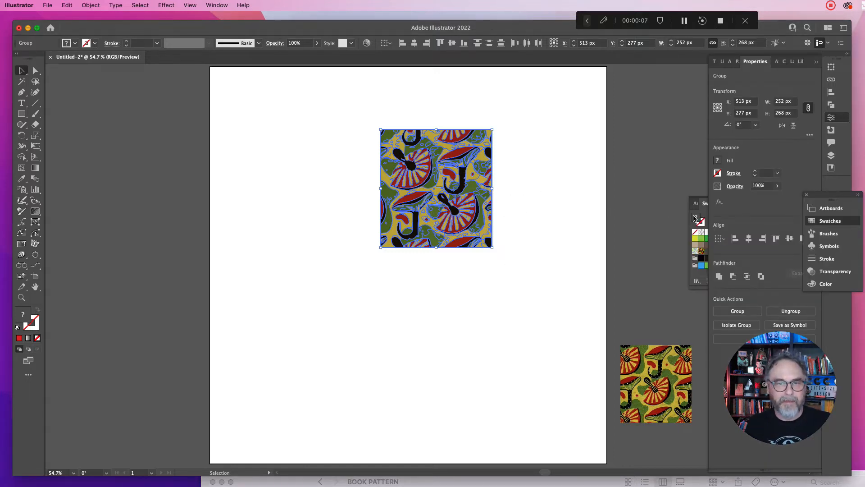
{"action": "left_click", "coordinate": [699, 202]}
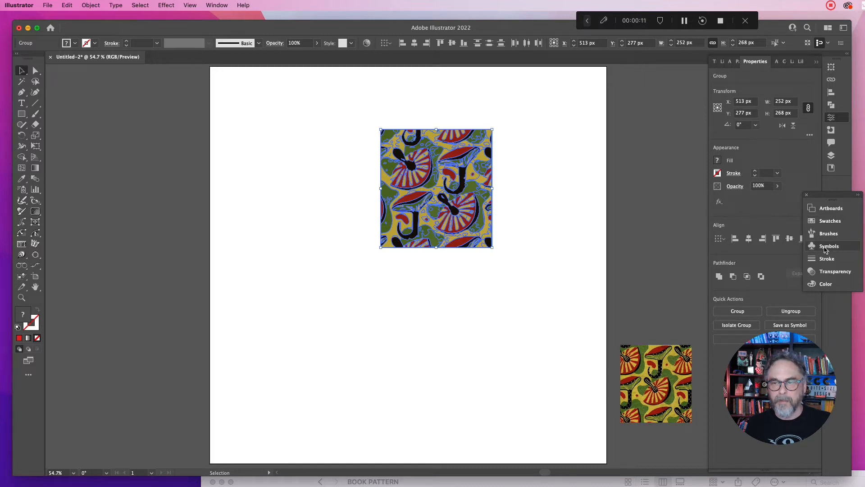
{"action": "left_click", "coordinate": [824, 223]}
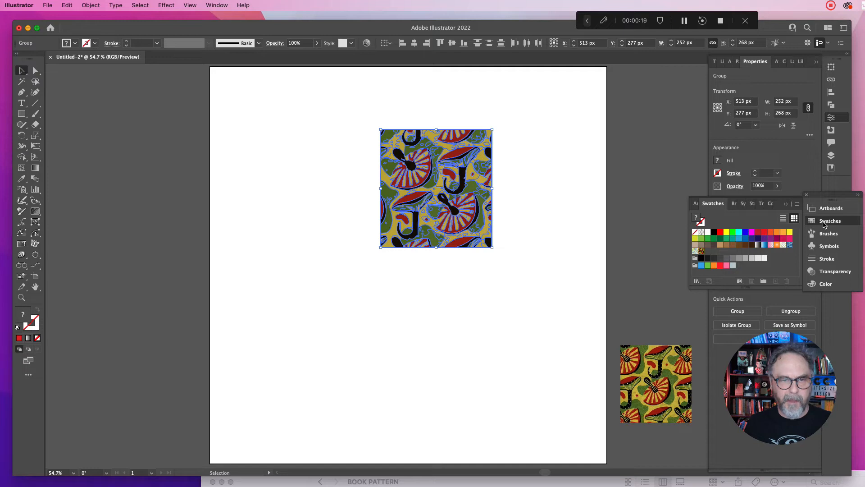
{"action": "left_click", "coordinate": [465, 101]}
{"action": "left_click_drag", "start_coordinate": [439, 189], "coordinate": [718, 257]}
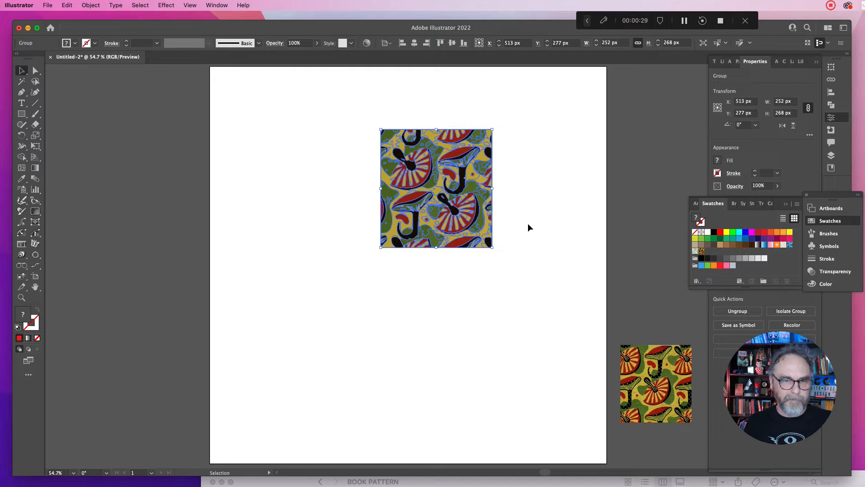
{"action": "left_click", "coordinate": [111, 4]}
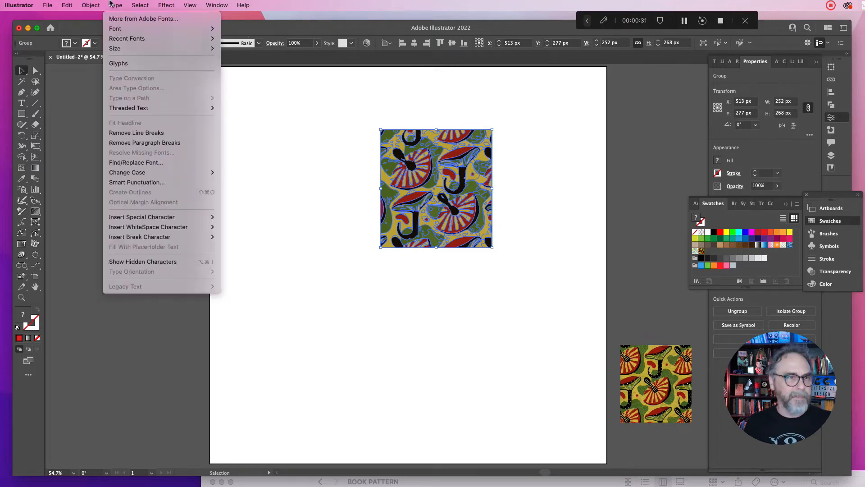
{"action": "mouse_move", "coordinate": [95, 4]}
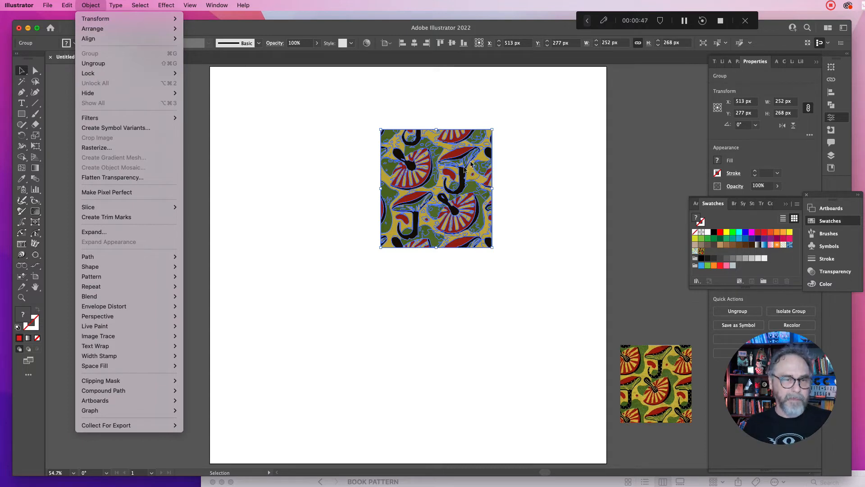
{"action": "left_click", "coordinate": [340, 177]}
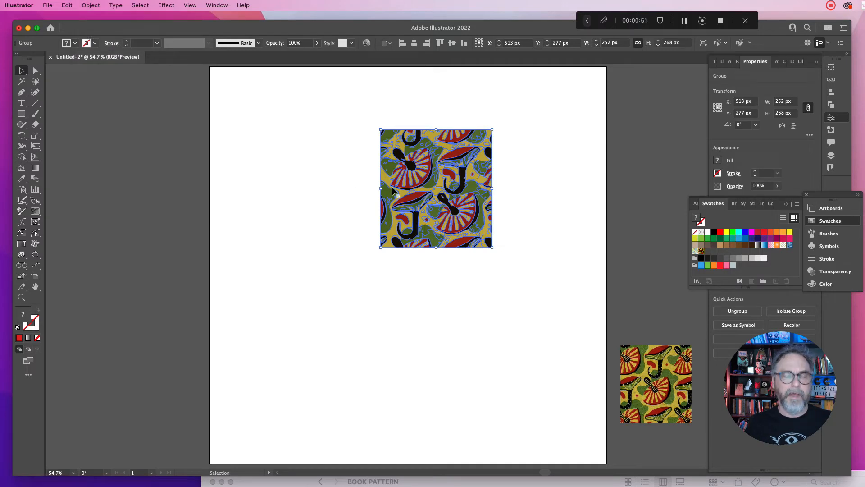
{"action": "left_click_drag", "start_coordinate": [399, 180], "coordinate": [704, 255]}
- Choose the embedded-image mushroom pattern as the fill and move both mushroom tiles to the artboard's left edge
{"action": "left_click", "coordinate": [701, 251]}
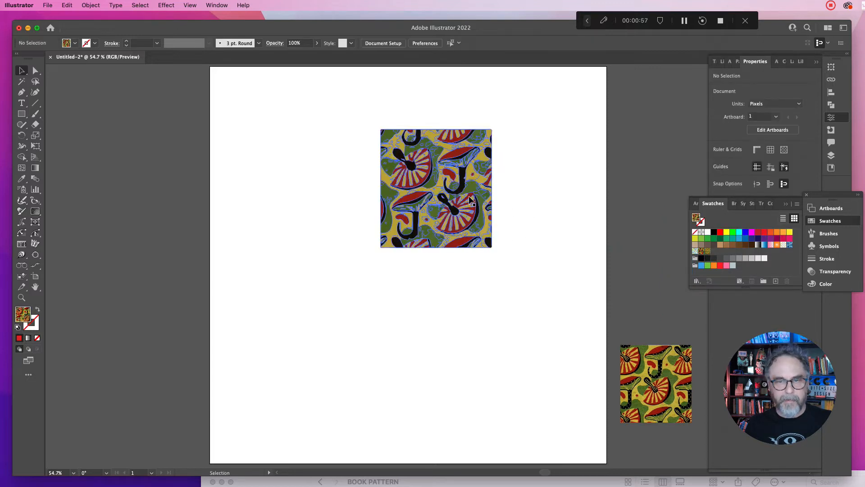
{"action": "left_click_drag", "start_coordinate": [436, 171], "coordinate": [200, 312]}
{"action": "left_click_drag", "start_coordinate": [416, 194], "coordinate": [170, 237]}
{"action": "left_click", "coordinate": [386, 240]}
{"action": "left_click", "coordinate": [245, 304]}
{"action": "left_click", "coordinate": [352, 296]}
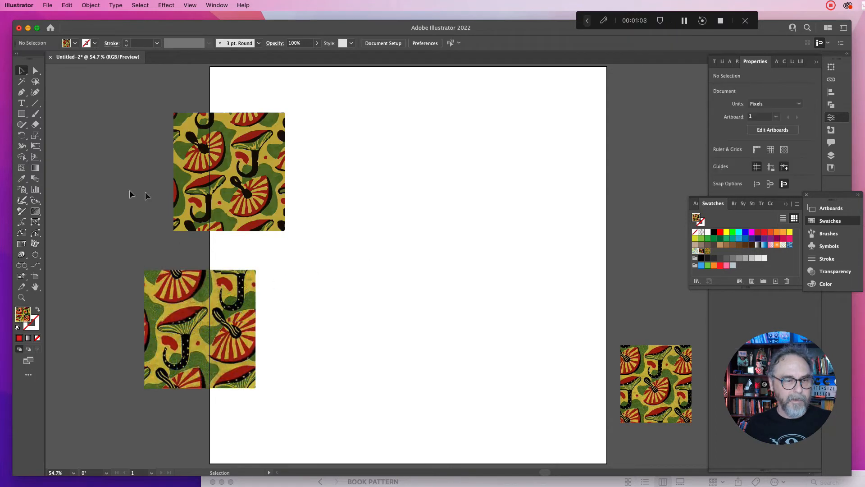
- Draw a rectangle about 527 × 513 px on the artboard and fill it with the vector mushroom pattern swatch
{"action": "left_click", "coordinate": [21, 114]}
{"action": "left_click_drag", "start_coordinate": [341, 152], "coordinate": [574, 377]}
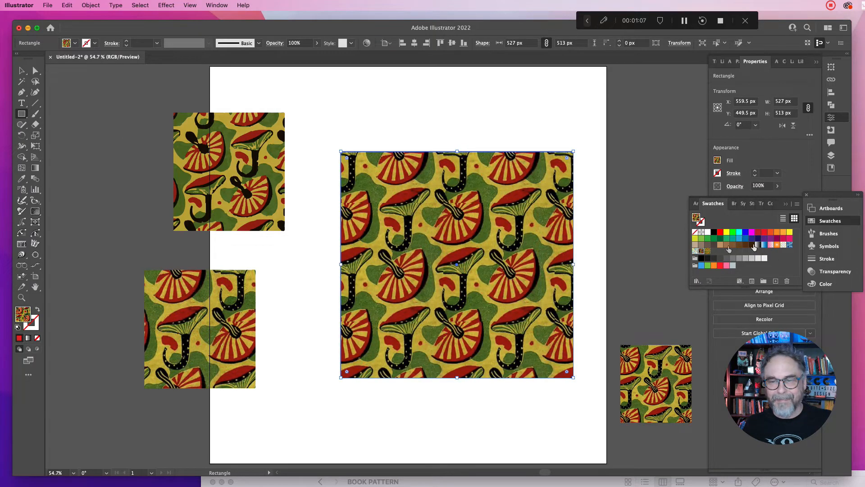
{"action": "left_click", "coordinate": [707, 250]}
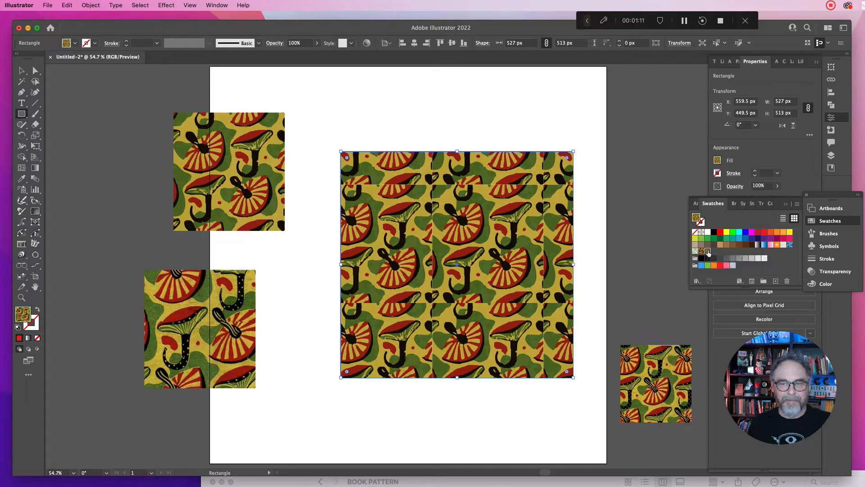
- Edit the vector pattern swatch, enlarging its tile artwork to about 332 × 344 px so the repeats overlap, and save the edited pattern
{"action": "double_click", "coordinate": [708, 252]}
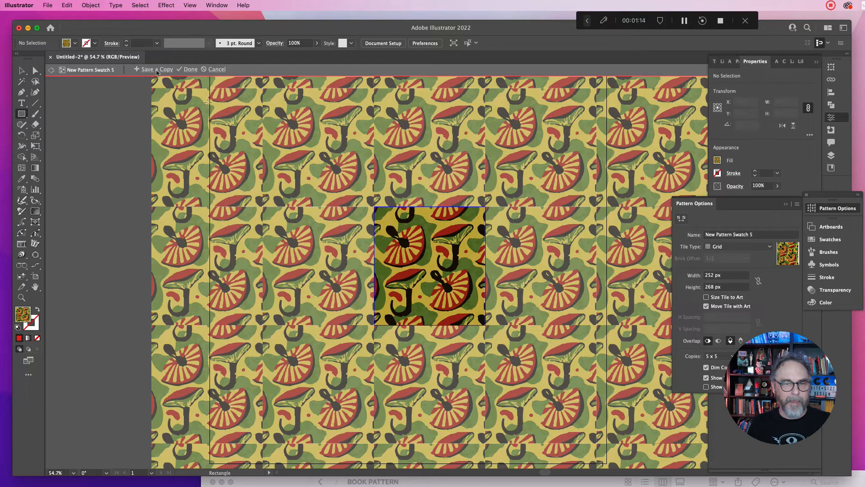
{"action": "left_click", "coordinate": [21, 71]}
{"action": "left_click", "coordinate": [433, 286]}
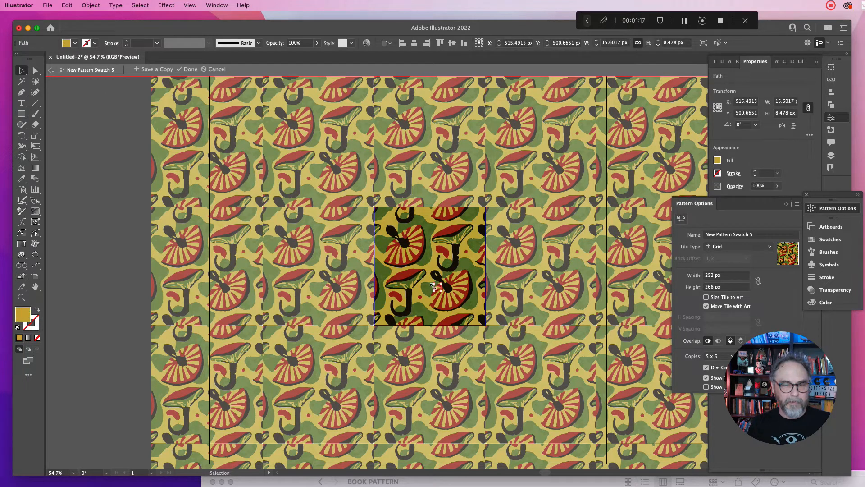
{"action": "left_click", "coordinate": [361, 195]}
{"action": "left_click_drag", "start_coordinate": [361, 194], "coordinate": [517, 339]}
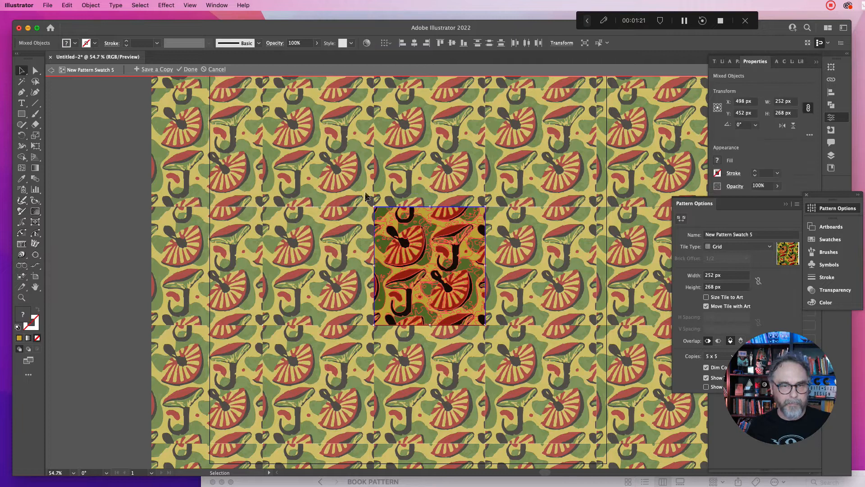
{"action": "left_click_drag", "start_coordinate": [375, 207], "coordinate": [358, 210]}
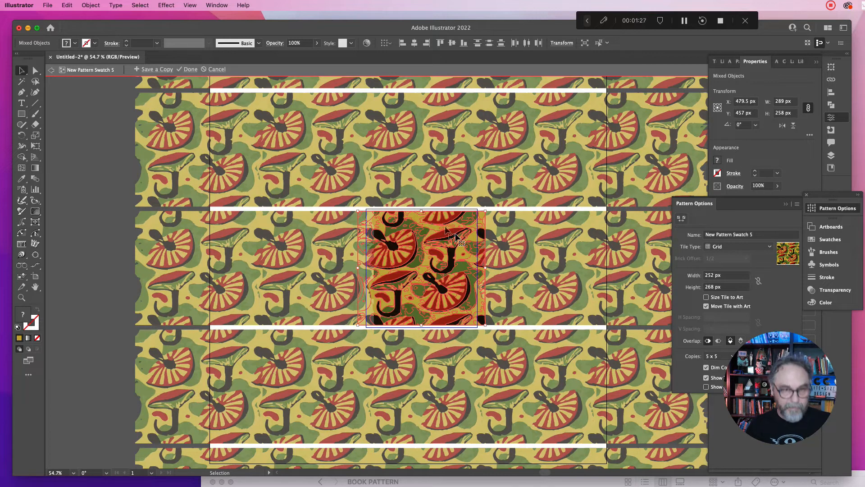
{"action": "left_click_drag", "start_coordinate": [420, 211], "coordinate": [420, 189]}
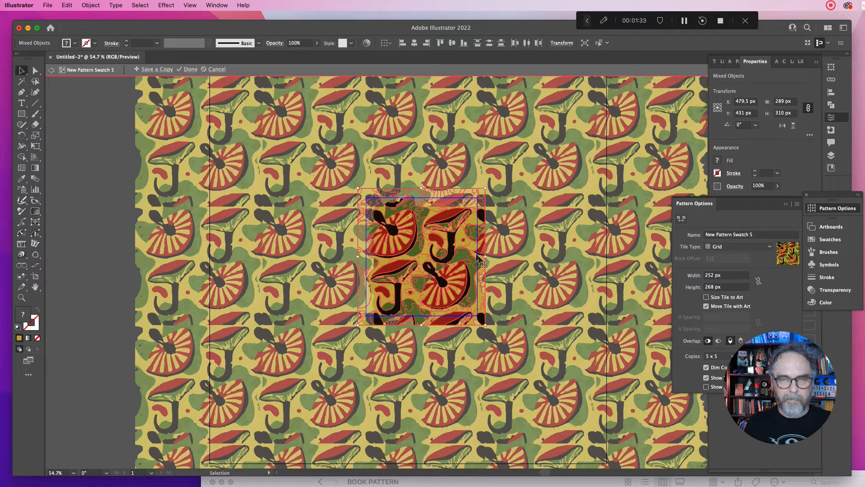
{"action": "left_click_drag", "start_coordinate": [486, 256], "coordinate": [493, 255]}
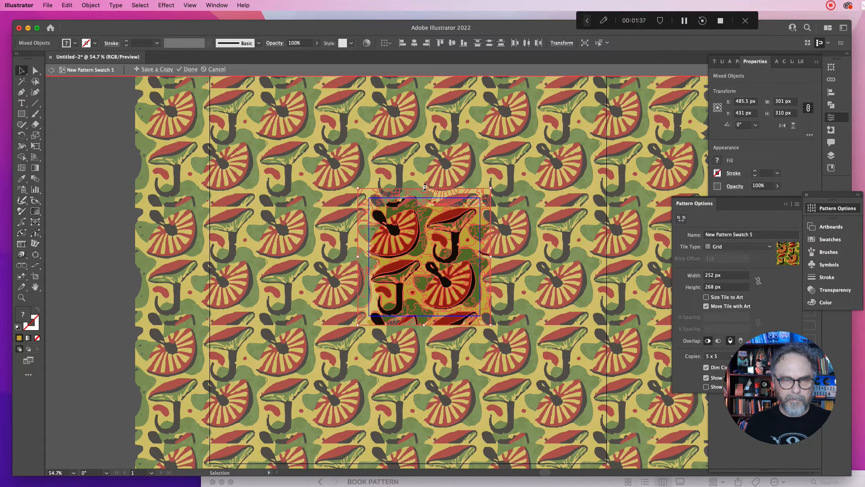
{"action": "mouse_move", "coordinate": [425, 188]}
{"action": "left_mouse_down"}
{"action": "mouse_move", "coordinate": [424, 195]}
{"action": "mouse_move", "coordinate": [424, 174]}
{"action": "left_mouse_up"}
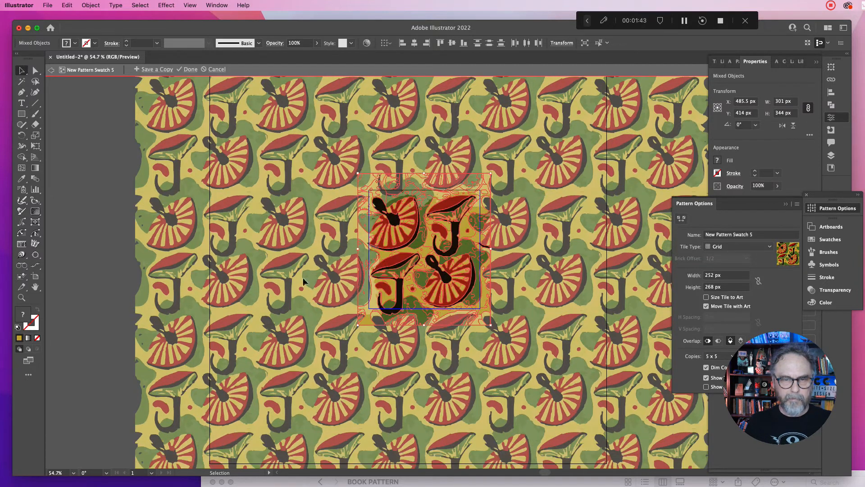
{"action": "left_click_drag", "start_coordinate": [358, 250], "coordinate": [344, 250]}
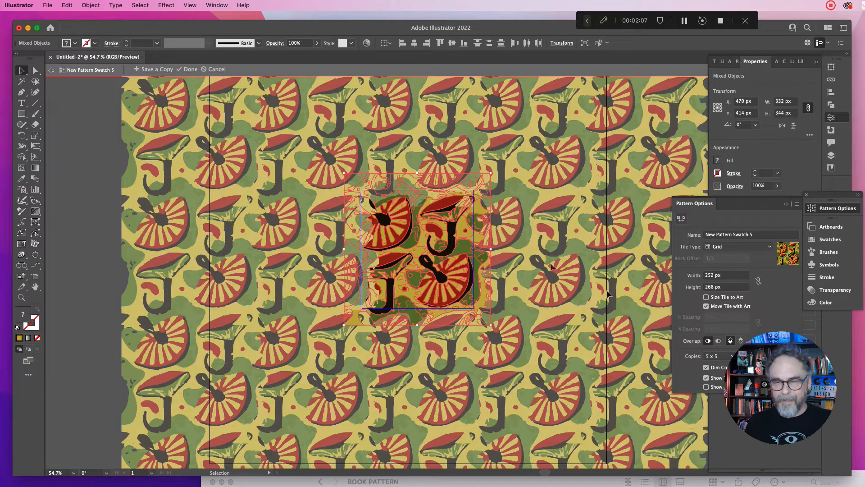
{"action": "left_click", "coordinate": [190, 70]}
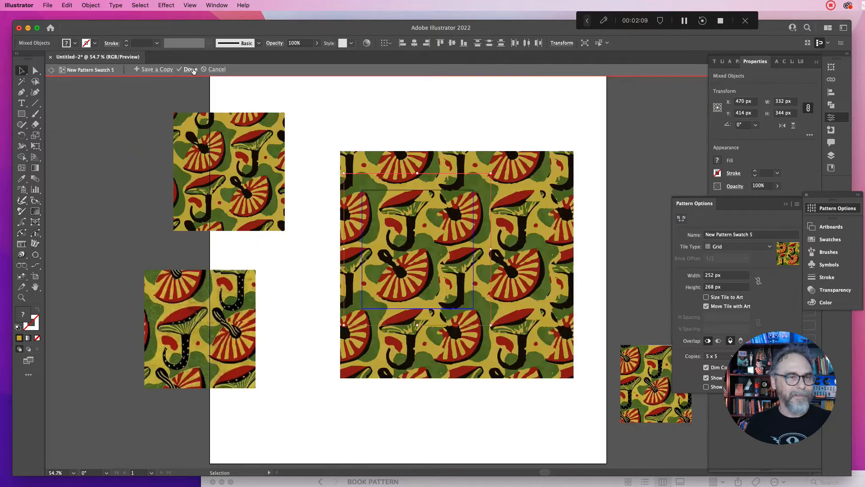
{"action": "left_click", "coordinate": [426, 223]}
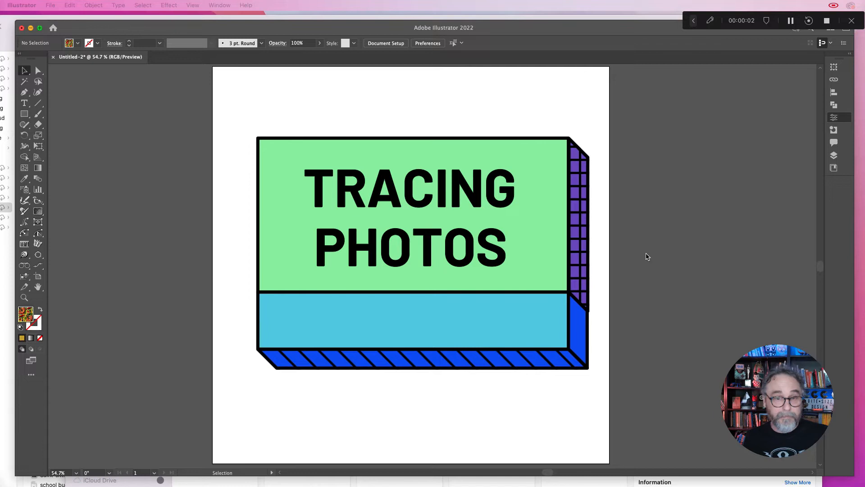
- Switch to Finder and place book cover-1PAT 2.jpg from the BOOK PATTERN folder onto the Illustrator artboard
{"action": "left_click", "coordinate": [632, 480]}
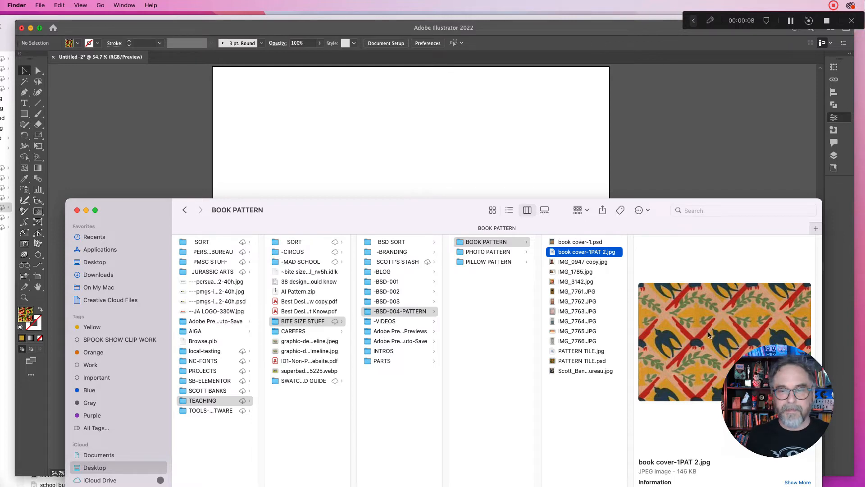
{"action": "left_click_drag", "start_coordinate": [552, 253], "coordinate": [446, 160]}
{"action": "left_click", "coordinate": [486, 174]}
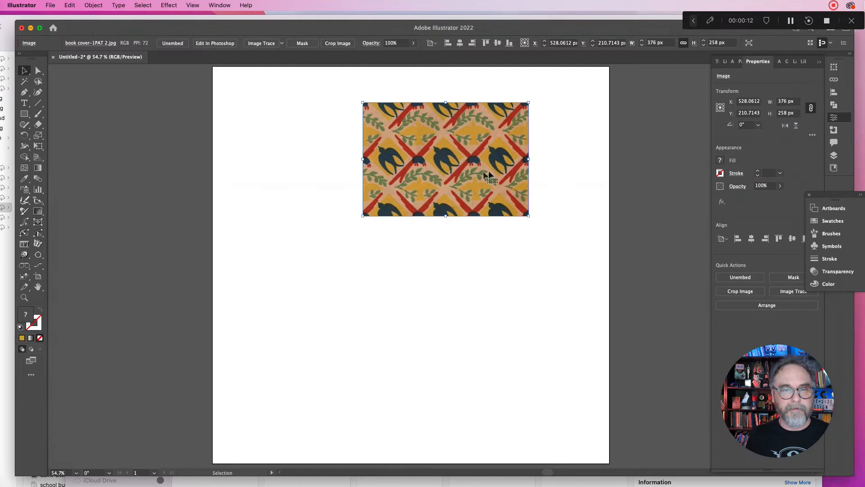
- Scale the bird pattern image down to about 245 × 168 px and add it to the swatches as a pattern
{"action": "left_click", "coordinate": [825, 221]}
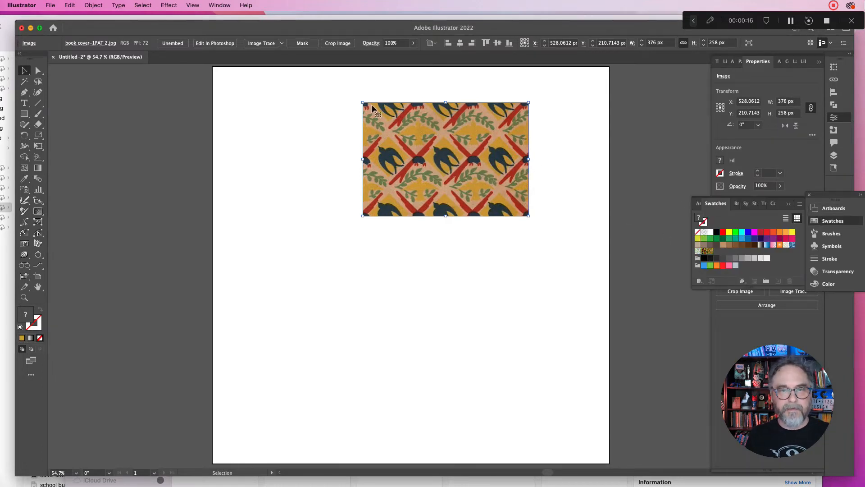
{"action": "left_click_drag", "start_coordinate": [364, 103], "coordinate": [419, 139]}
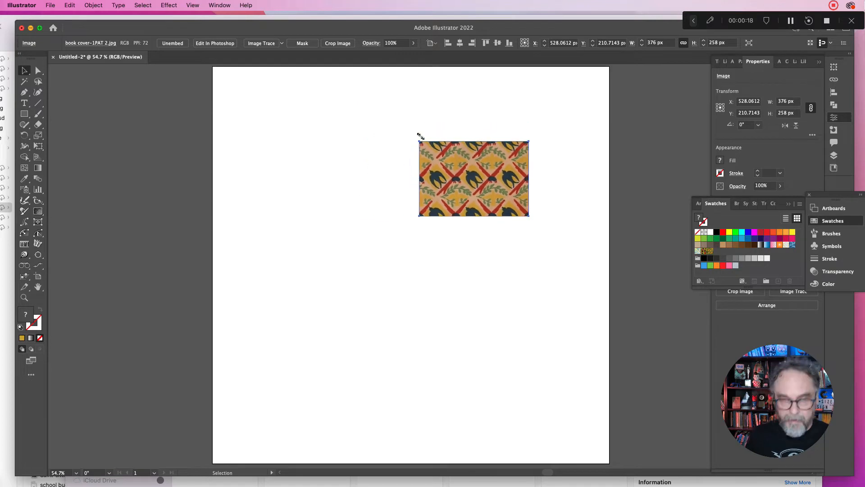
{"action": "left_click_drag", "start_coordinate": [460, 173], "coordinate": [703, 248]}
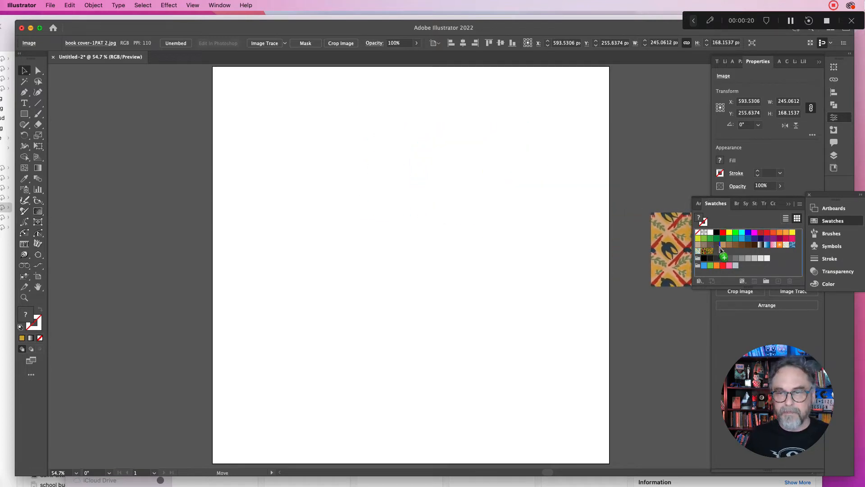
- Draw a rectangle about 757 × 349 px below the bird image and fill it with the bird pattern swatch
{"action": "left_click", "coordinate": [24, 114]}
{"action": "left_click_drag", "start_coordinate": [470, 372], "coordinate": [581, 403]}
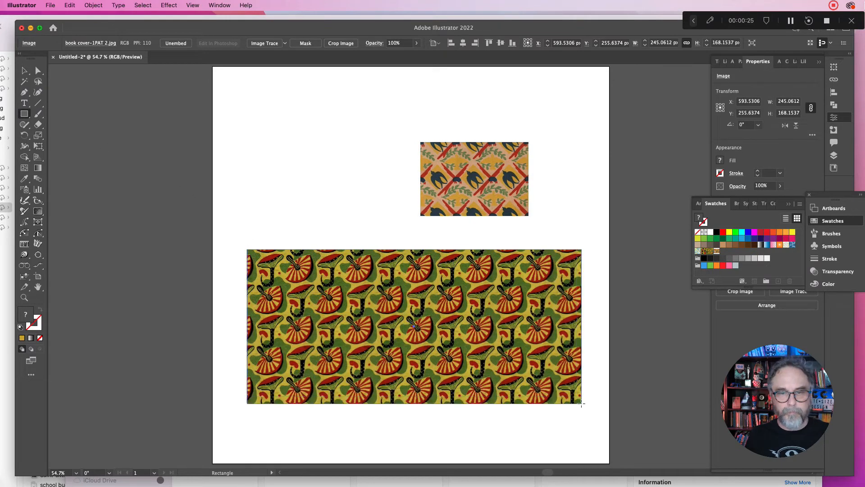
{"action": "left_click", "coordinate": [717, 251]}
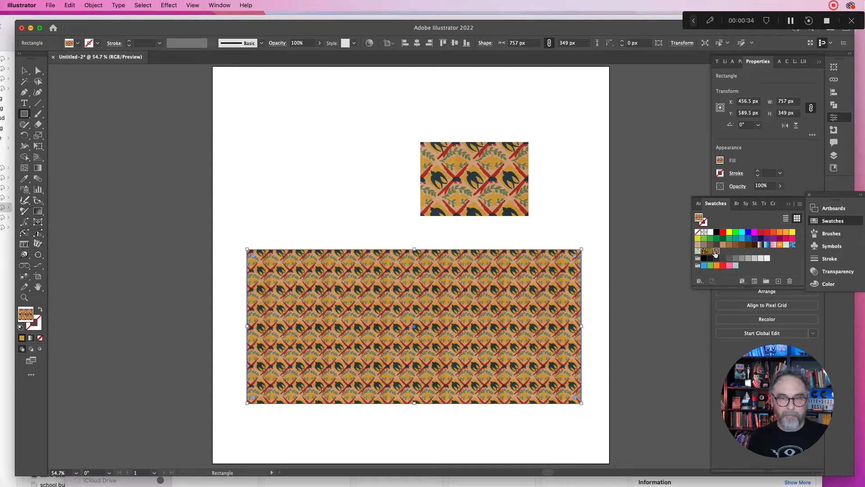
- Delete the rectangle filled with the bird pattern
{"action": "left_click", "coordinate": [26, 70]}
{"action": "left_click", "coordinate": [267, 167]}
{"action": "left_click", "coordinate": [325, 261]}
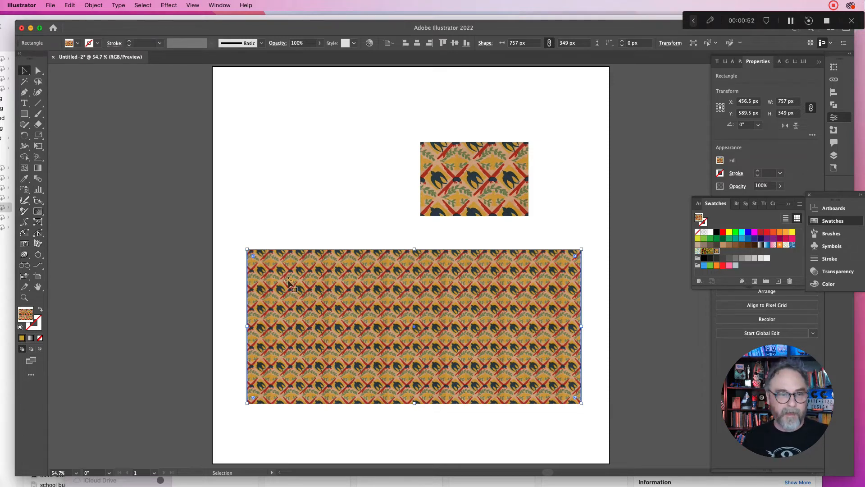
{"action": "key", "text": "Delete"}
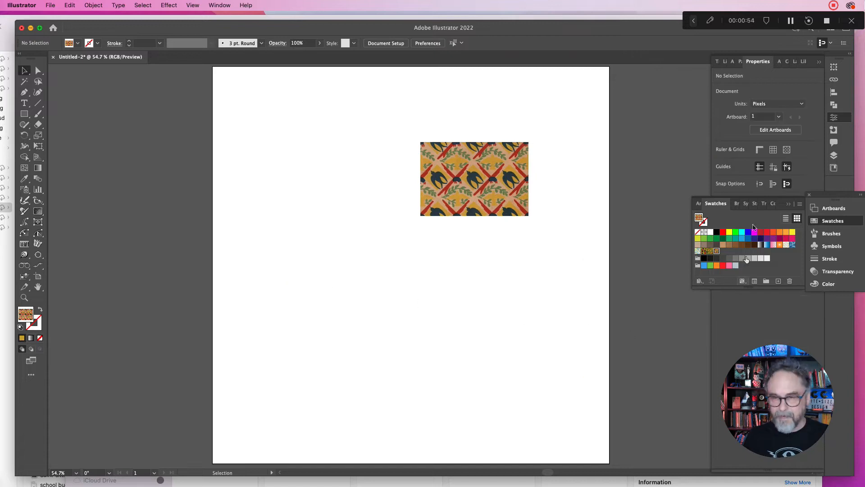
- Switch to Finder, look through the BOOK PATTERN images and place IMG_0947 copy.jpg onto the Illustrator artboard
{"action": "key", "text": "super+Tab"}
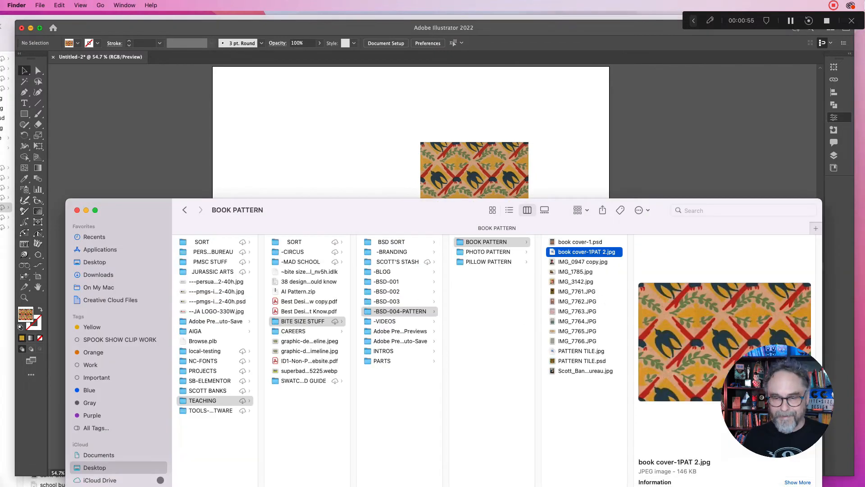
{"action": "left_click", "coordinate": [559, 361]}
{"action": "left_click", "coordinate": [561, 371]}
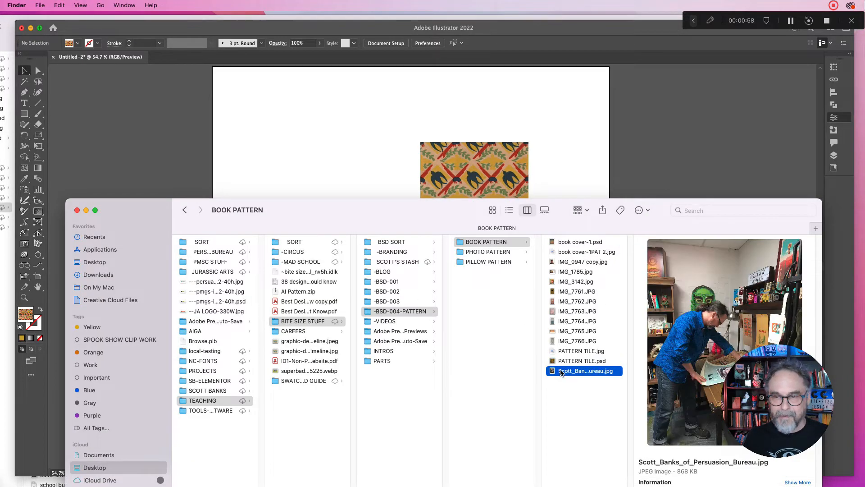
{"action": "left_click", "coordinate": [553, 262]}
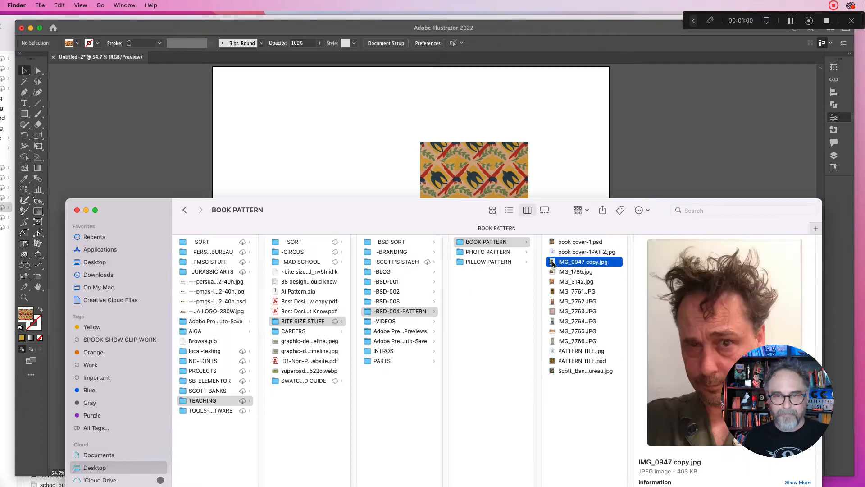
{"action": "left_click_drag", "start_coordinate": [552, 263], "coordinate": [377, 159]}
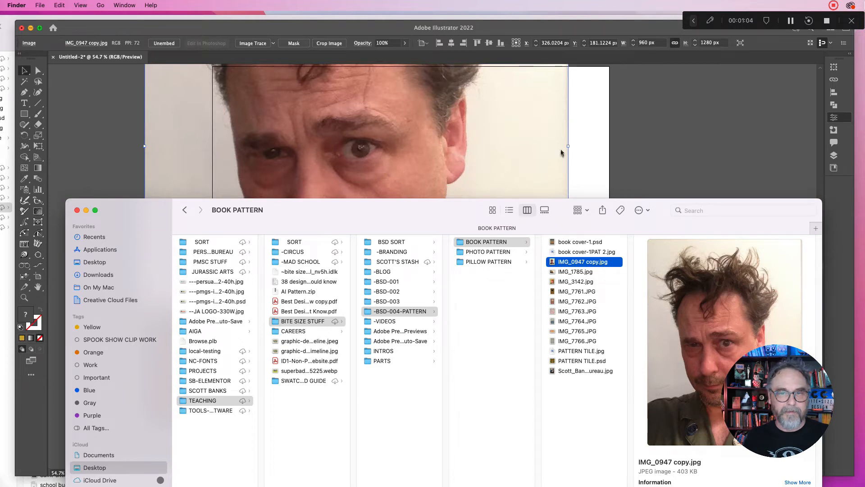
{"action": "left_click", "coordinate": [561, 152]}
- Scale the portrait photo down within the artboard's upper left area and move the bird pattern image across the artboard's right edge
{"action": "left_click_drag", "start_coordinate": [568, 145], "coordinate": [288, 105]}
{"action": "left_click_drag", "start_coordinate": [237, 148], "coordinate": [335, 180]}
{"action": "left_click_drag", "start_coordinate": [443, 185], "coordinate": [594, 130]}
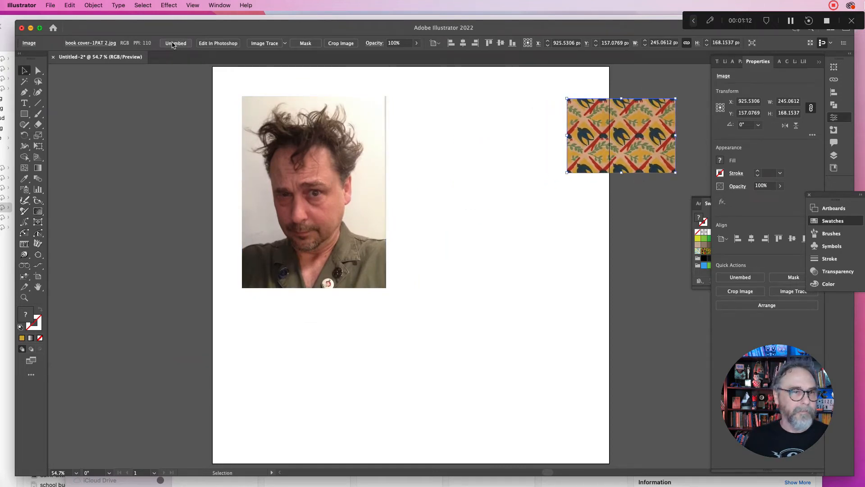
- Move the portrait photo toward the artboard's centre and image-trace it with the 16 Colors preset
{"action": "left_click_drag", "start_coordinate": [318, 130], "coordinate": [379, 150]}
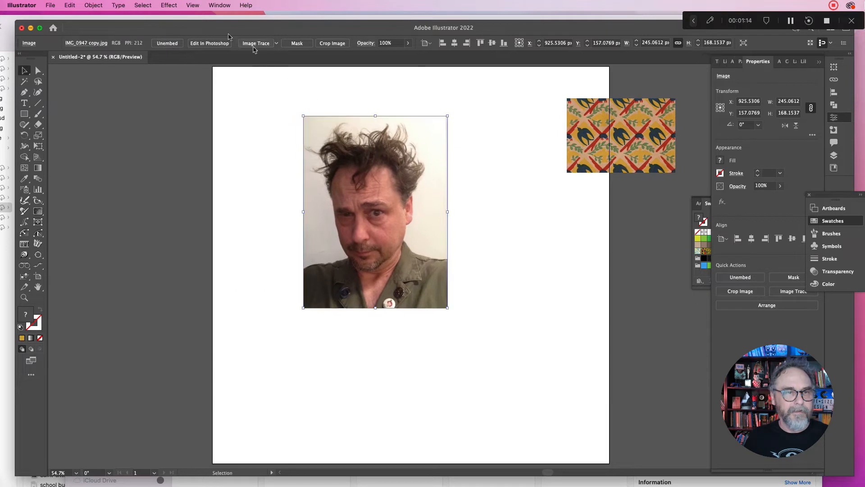
{"action": "left_click", "coordinate": [277, 44]}
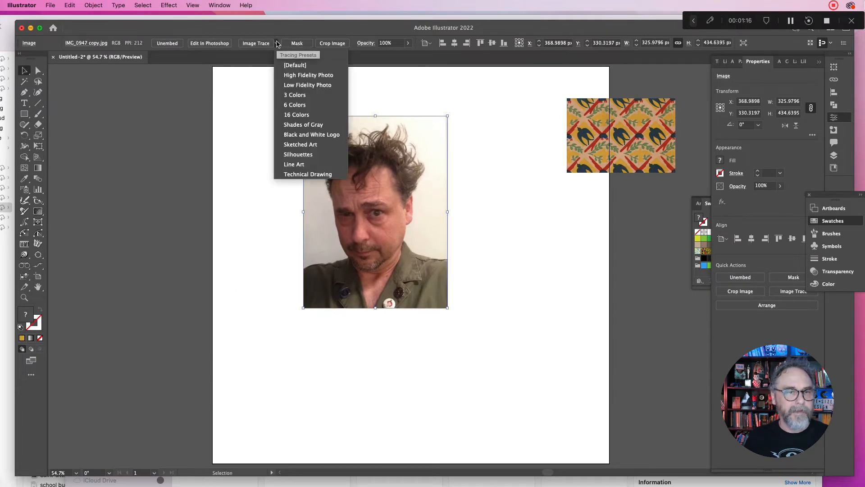
{"action": "left_click", "coordinate": [290, 115]}
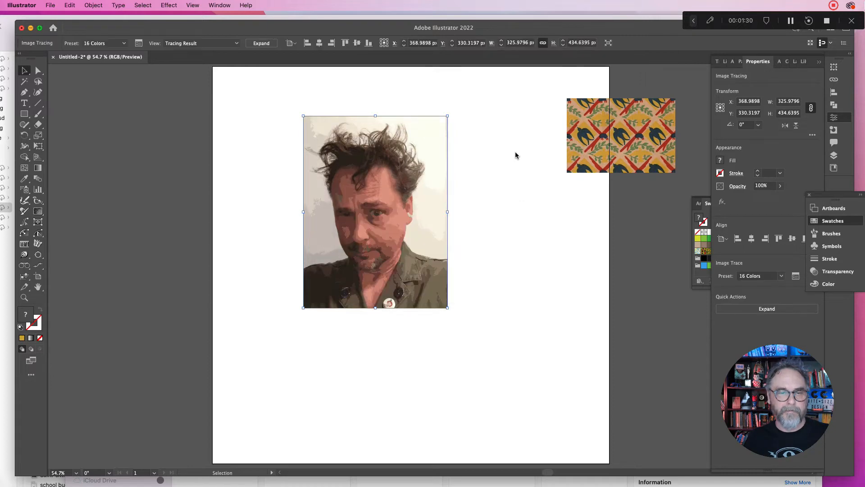
- Enlarge the traced portrait to about 571 × 761 px from its lower right and upper left corners
{"action": "left_click_drag", "start_coordinate": [447, 308], "coordinate": [596, 431]}
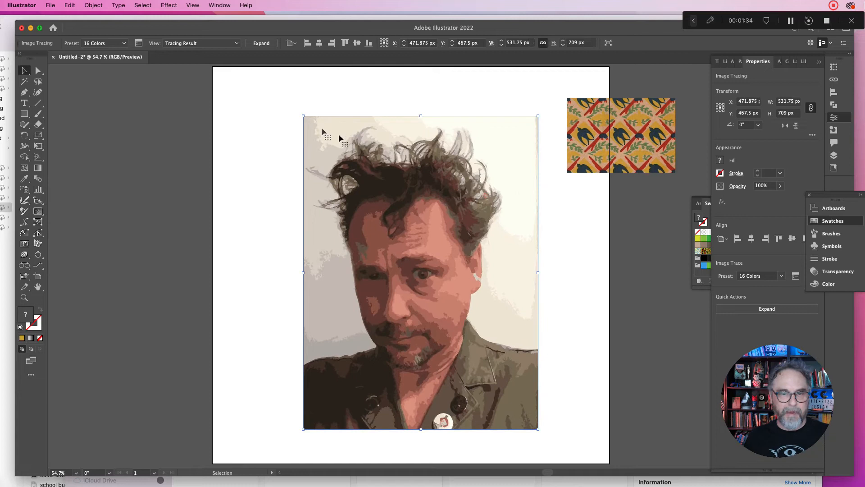
{"action": "left_click_drag", "start_coordinate": [303, 117], "coordinate": [274, 90]}
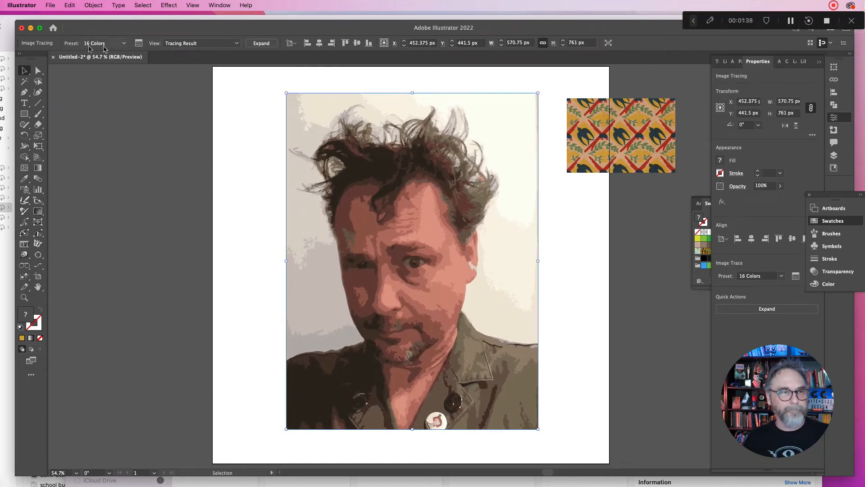
{"action": "left_click", "coordinate": [709, 21]}
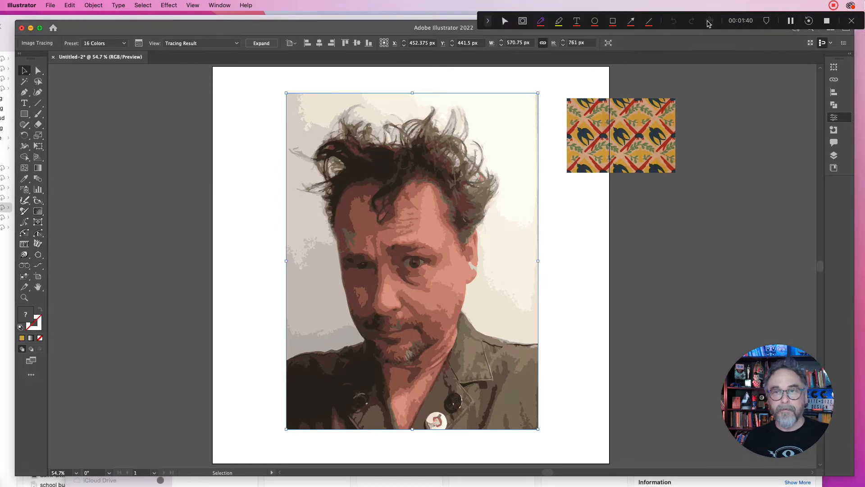
{"action": "left_click", "coordinate": [523, 21]}
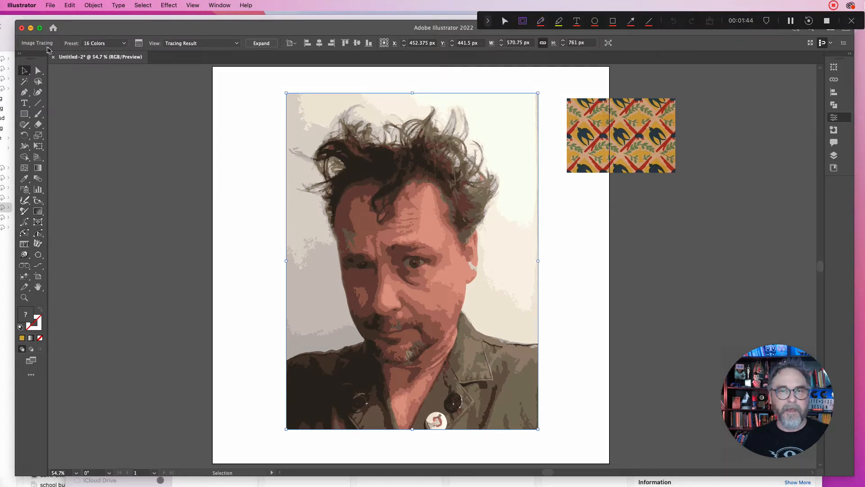
{"action": "left_click_drag", "start_coordinate": [78, 43], "coordinate": [120, 45]}
{"action": "left_click", "coordinate": [505, 21]}
{"action": "left_click", "coordinate": [246, 82]}
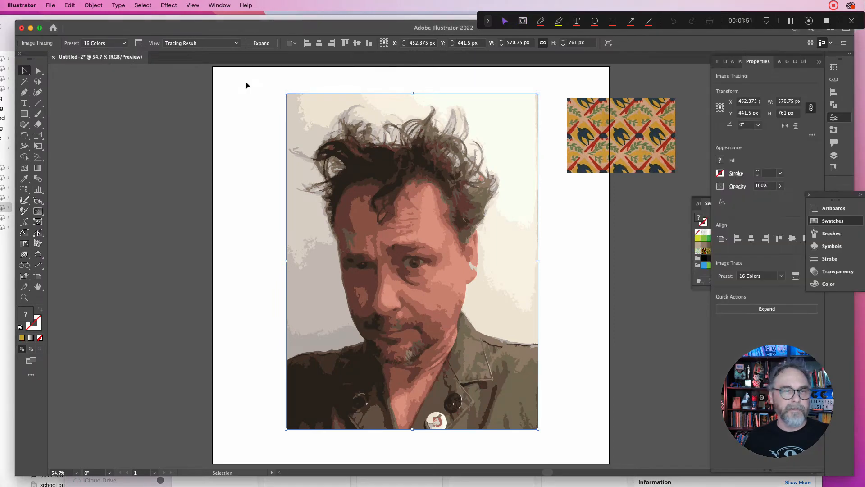
- Try the 6 Colors tracing preset on the portrait and replace it with High Fidelity Photo
{"action": "left_click", "coordinate": [124, 43]}
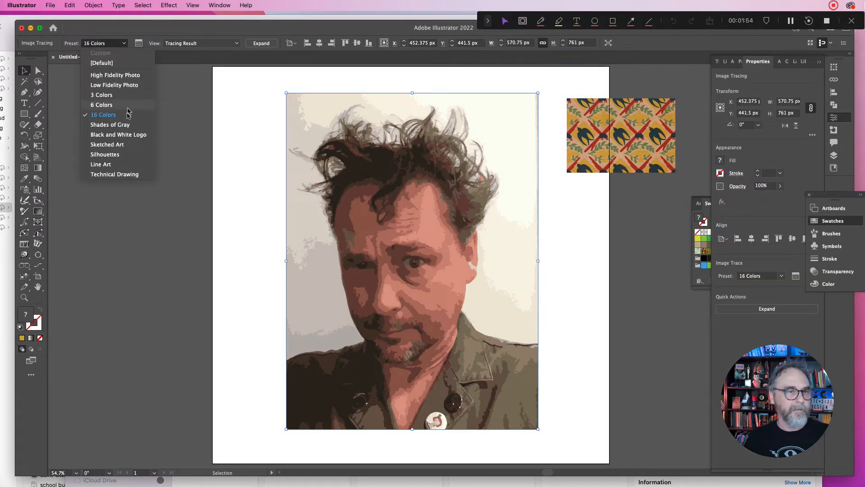
{"action": "left_click", "coordinate": [101, 104]}
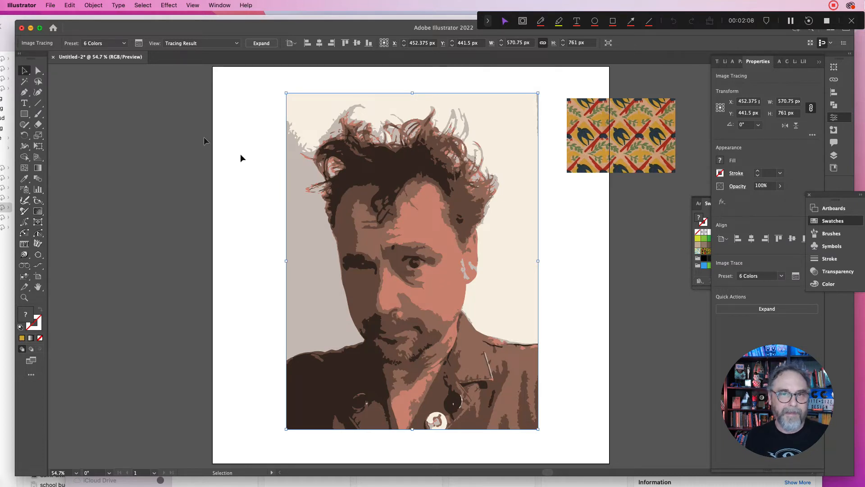
{"action": "left_click", "coordinate": [122, 42]}
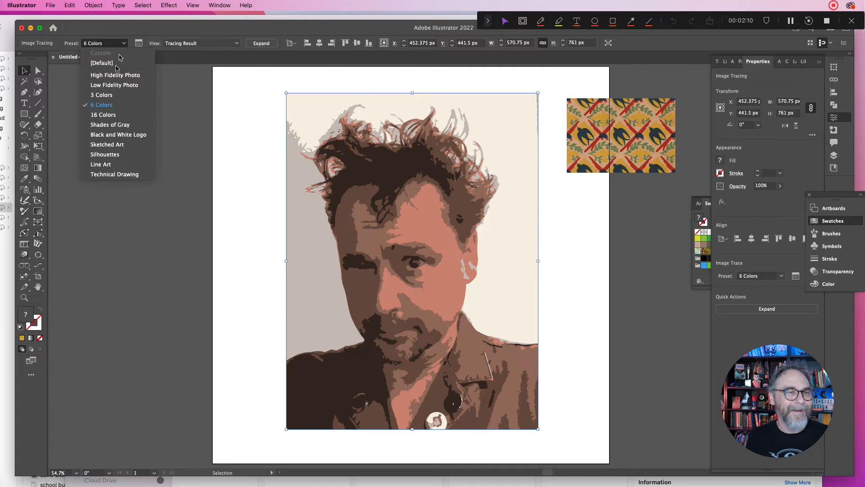
{"action": "left_click", "coordinate": [133, 74]}
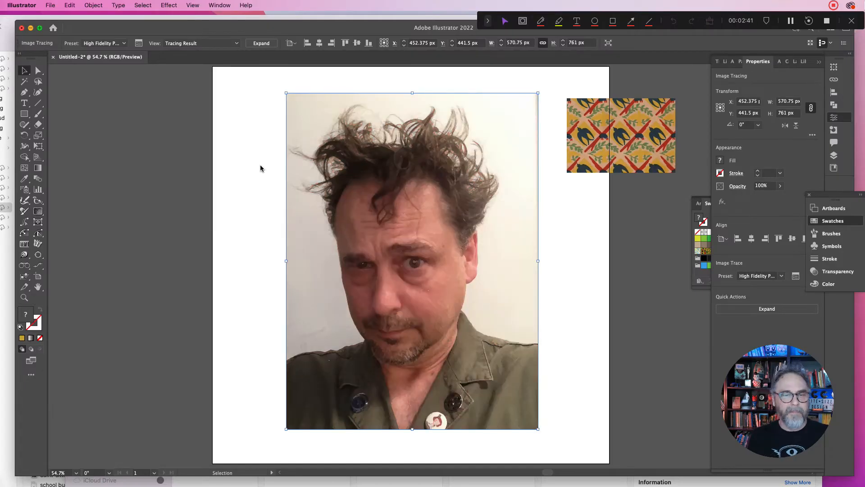
- Stretch the traced portrait to about 644 × 843 px and check it in outline view
{"action": "left_click_drag", "start_coordinate": [286, 94], "coordinate": [255, 78]}
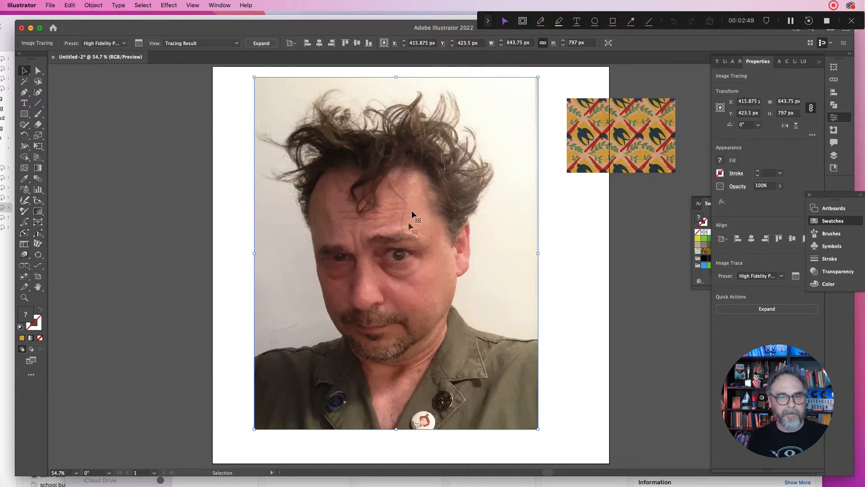
{"action": "left_click_drag", "start_coordinate": [399, 438], "coordinate": [399, 449]}
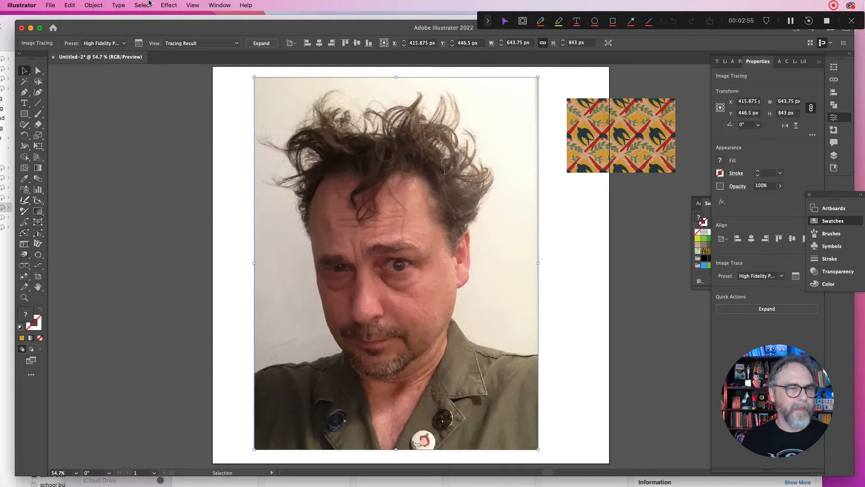
{"action": "key", "text": "super+y"}
{"action": "key", "text": "super+y"}
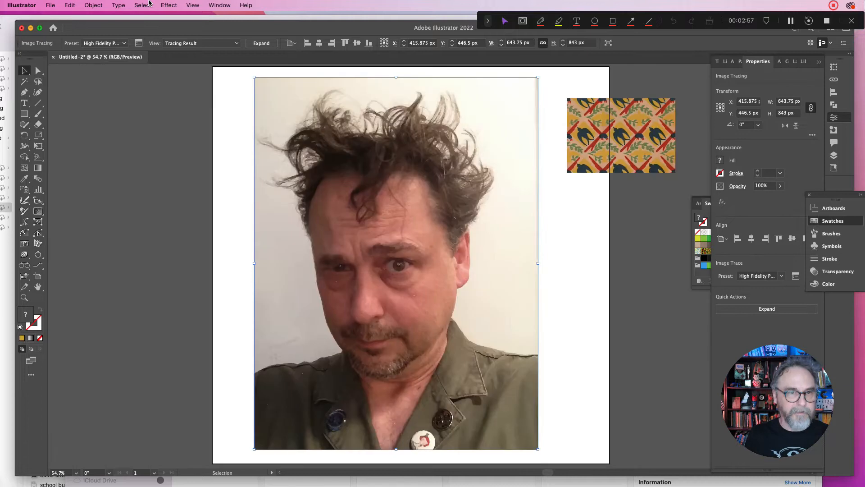
- Expand the traced portrait into editable paths, deselect it and inspect the paths in outline view before returning to preview
{"action": "left_click", "coordinate": [253, 43]}
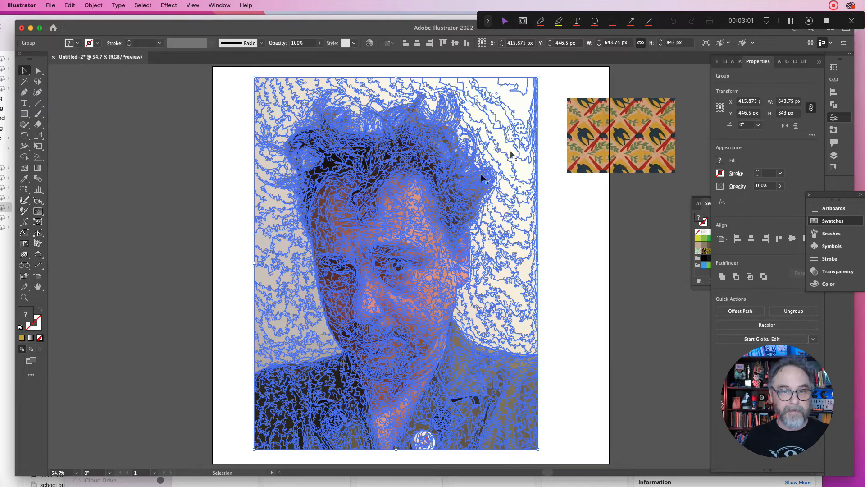
{"action": "left_click", "coordinate": [562, 245]}
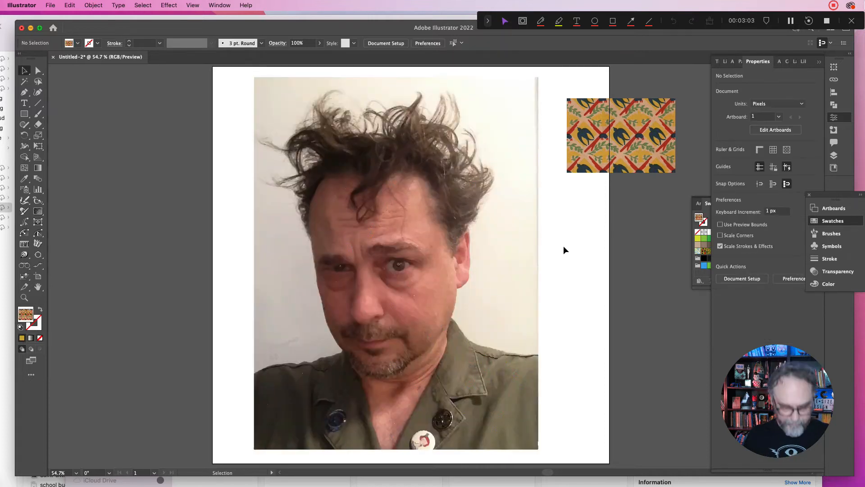
{"action": "key", "text": "super+y"}
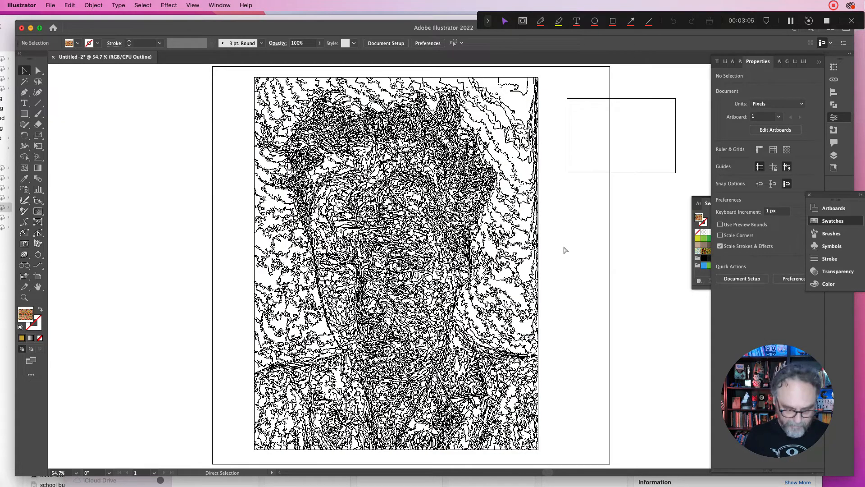
{"action": "key", "text": "super+y"}
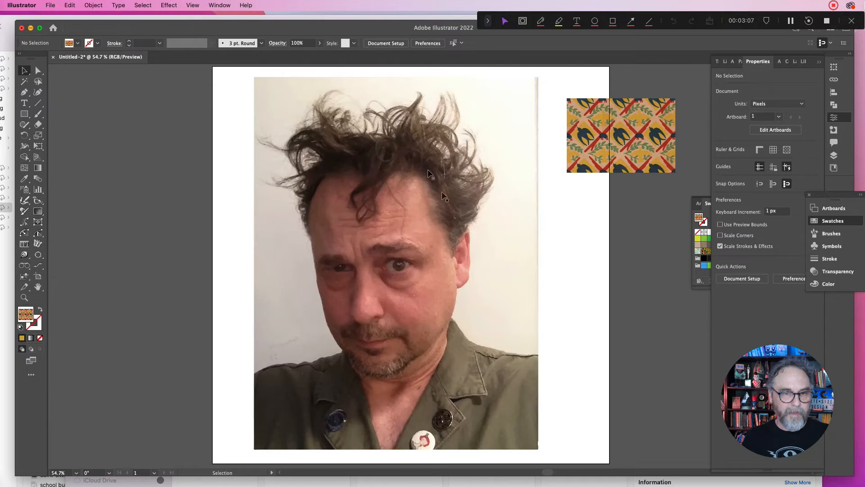
- Examine the expanded colour shapes around the portrait's eyebrow and eye at 400 % zoom, and fit the artboard back in view
{"action": "left_click", "coordinate": [25, 297]}
{"action": "left_click", "coordinate": [343, 239]}
{"action": "left_click", "coordinate": [545, 283]}
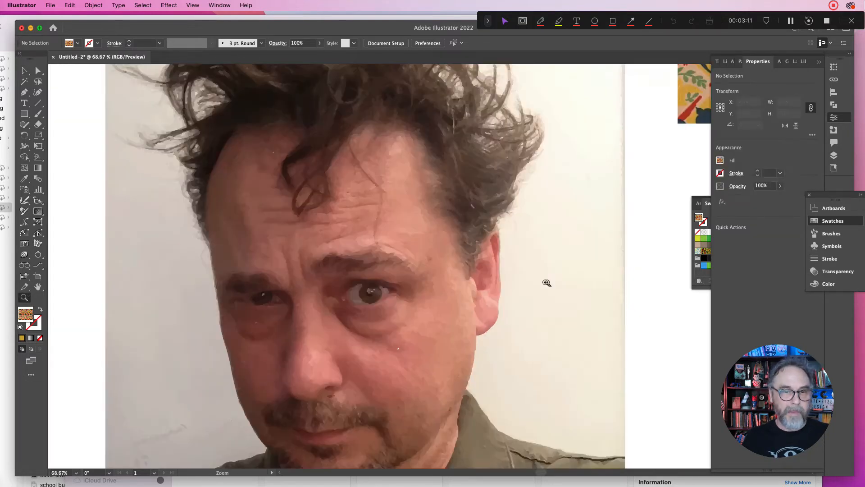
{"action": "left_click", "coordinate": [411, 261]}
{"action": "left_click_drag", "start_coordinate": [410, 261], "coordinate": [410, 260]}
{"action": "left_click", "coordinate": [411, 261]}
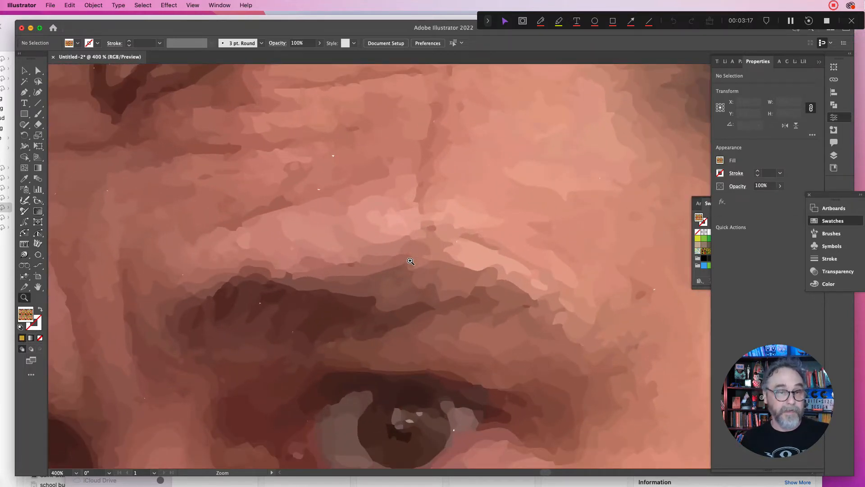
{"action": "key", "text": "super+0"}
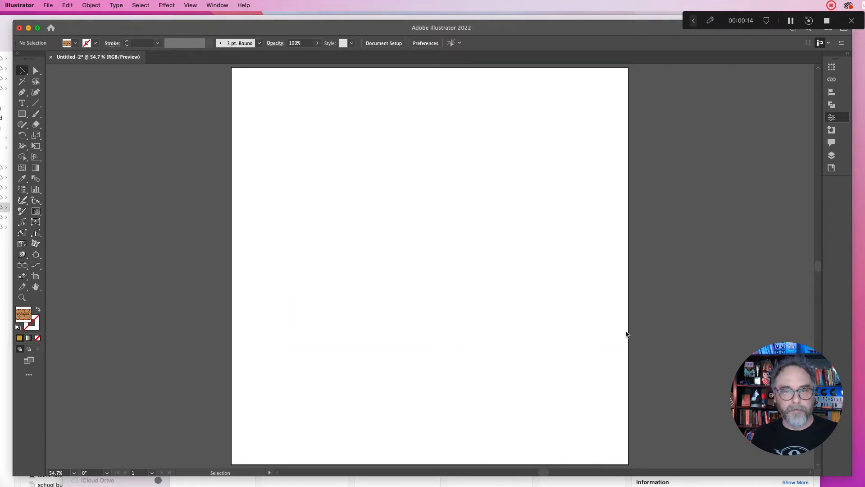
- Switch to Finder, open the PHOTO PATTERN folder and place bsd-avatar.psd onto the Illustrator artboard
{"action": "key", "text": "super+Tab"}
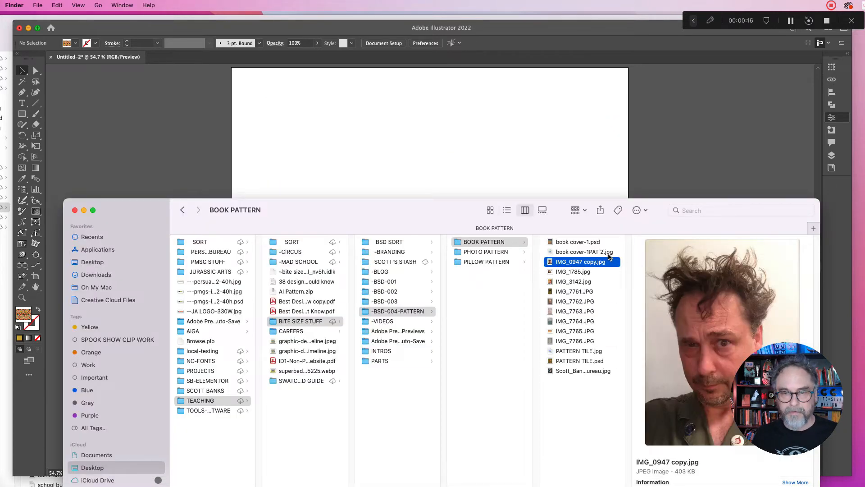
{"action": "left_click", "coordinate": [503, 254]}
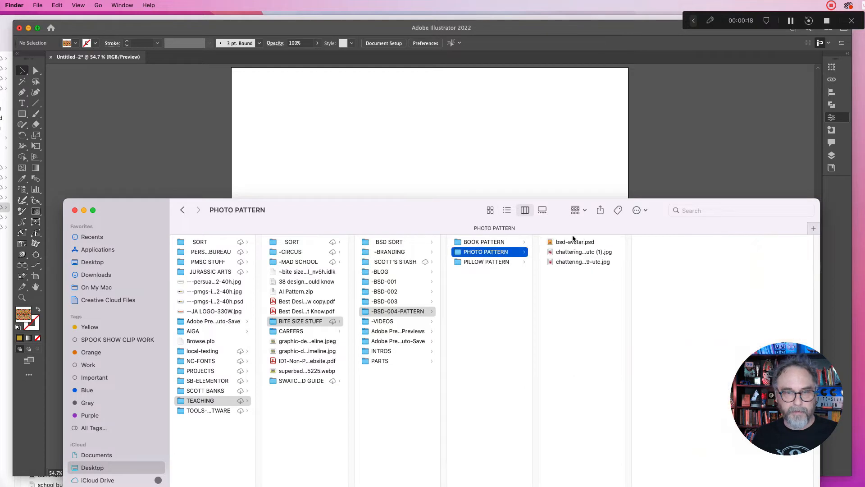
{"action": "left_click", "coordinate": [578, 243]}
{"action": "left_click", "coordinate": [577, 252]}
{"action": "left_click", "coordinate": [572, 244]}
{"action": "left_click_drag", "start_coordinate": [572, 243], "coordinate": [501, 164]}
{"action": "left_click", "coordinate": [512, 176]}
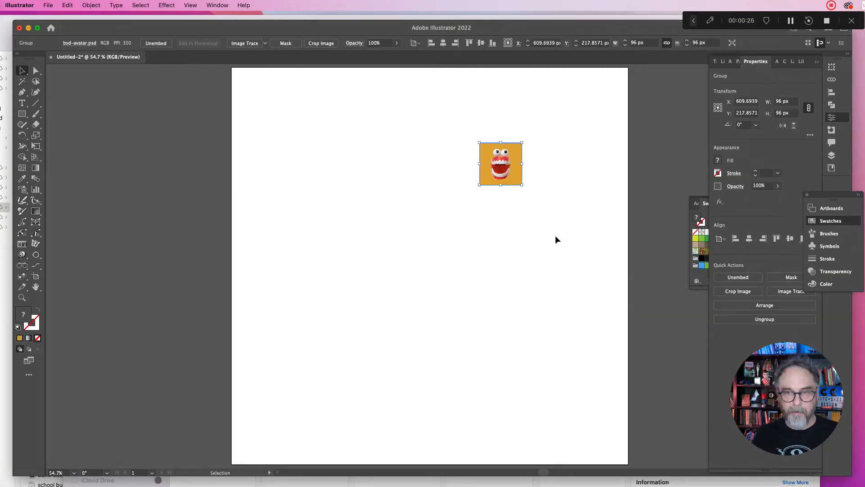
- Move the chattering-teeth image toward the artboard's upper left and add it to the swatches as a new pattern
{"action": "left_click_drag", "start_coordinate": [500, 171], "coordinate": [384, 161]}
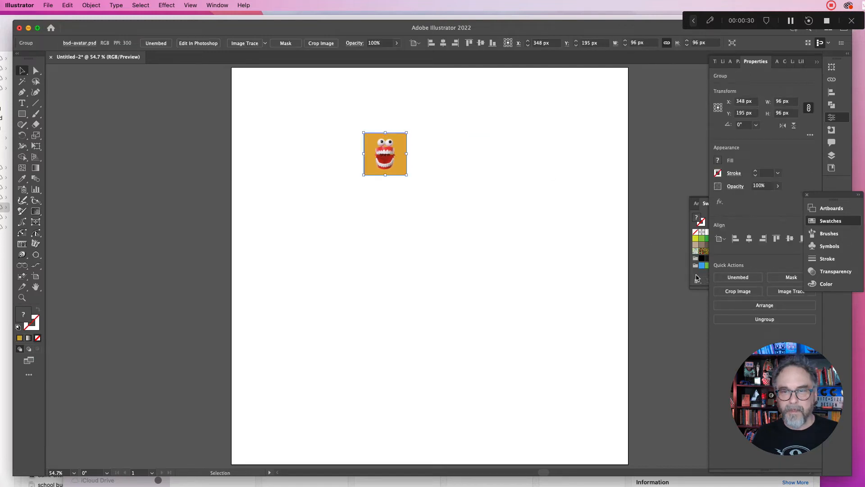
{"action": "left_click_drag", "start_coordinate": [387, 156], "coordinate": [722, 255]}
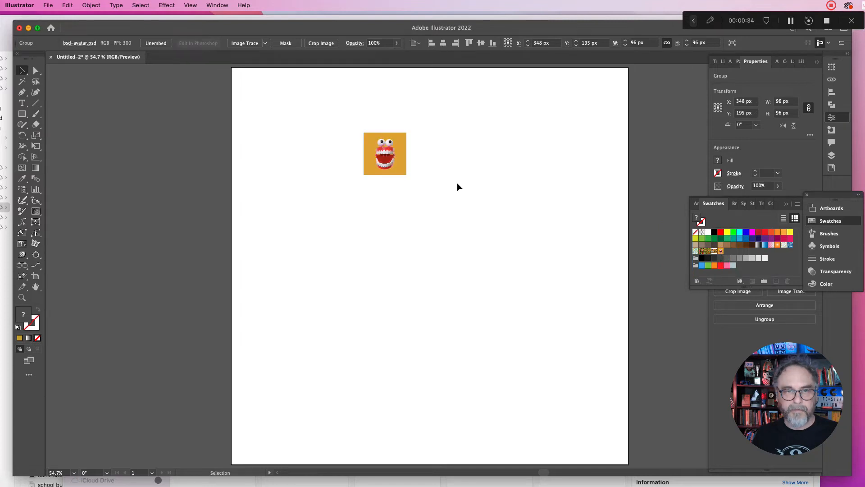
- Move the teeth image into the artboard's upper left corner and draw a rectangle about 738 × 591 px filled with the teeth pattern swatch
{"action": "mouse_move", "coordinate": [392, 151]}
{"action": "left_mouse_down"}
{"action": "mouse_move", "coordinate": [271, 100]}
{"action": "mouse_move", "coordinate": [398, 170]}
{"action": "mouse_move", "coordinate": [589, 305]}
{"action": "mouse_move", "coordinate": [633, 371]}
{"action": "left_mouse_up"}
{"action": "key", "text": "m"}
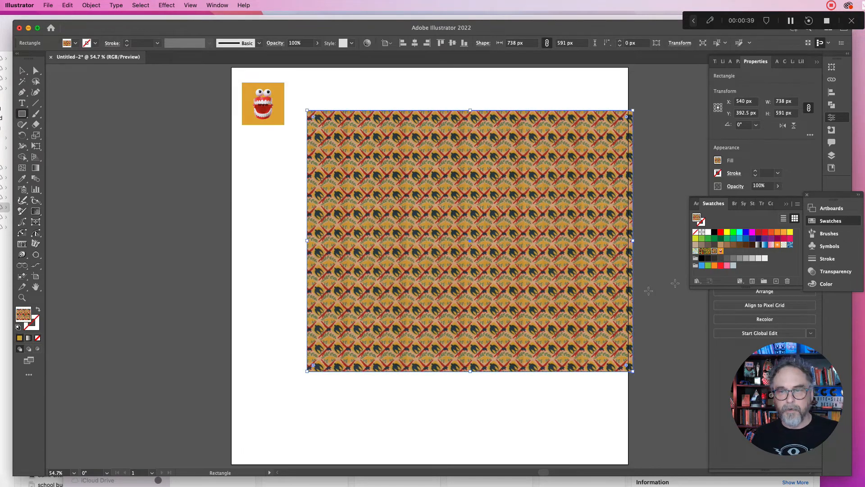
{"action": "left_click", "coordinate": [721, 251]}
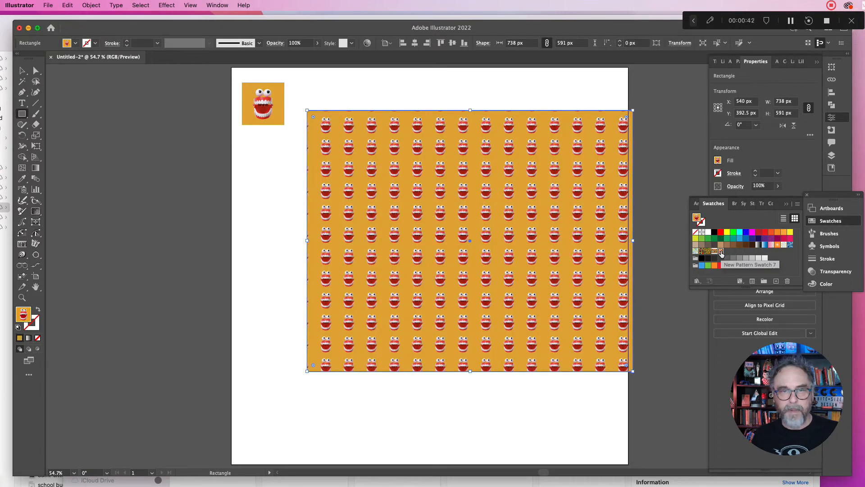
- Try a radial repeat on the rectangle filled with the teeth pattern and undo it
{"action": "left_click", "coordinate": [74, 5]}
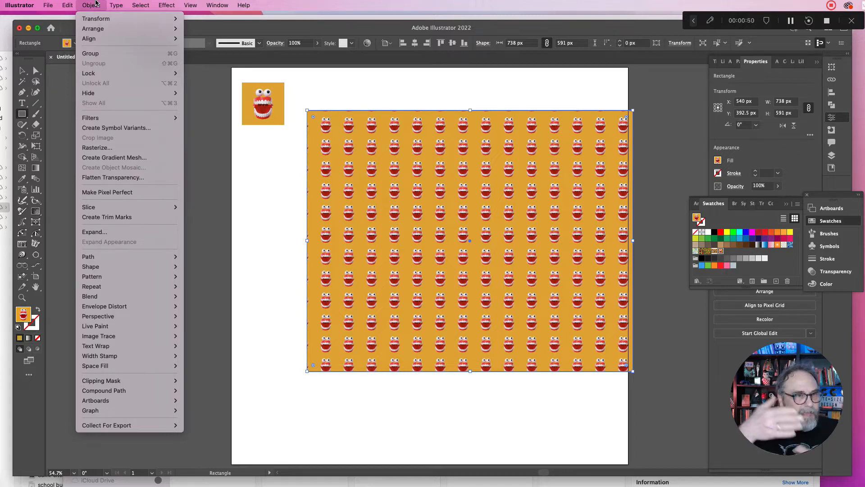
{"action": "mouse_move", "coordinate": [99, 291]}
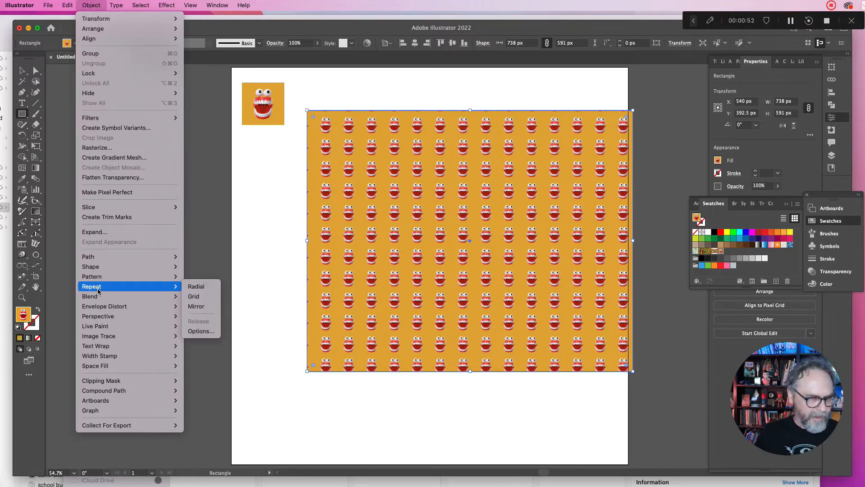
{"action": "left_click", "coordinate": [202, 291]}
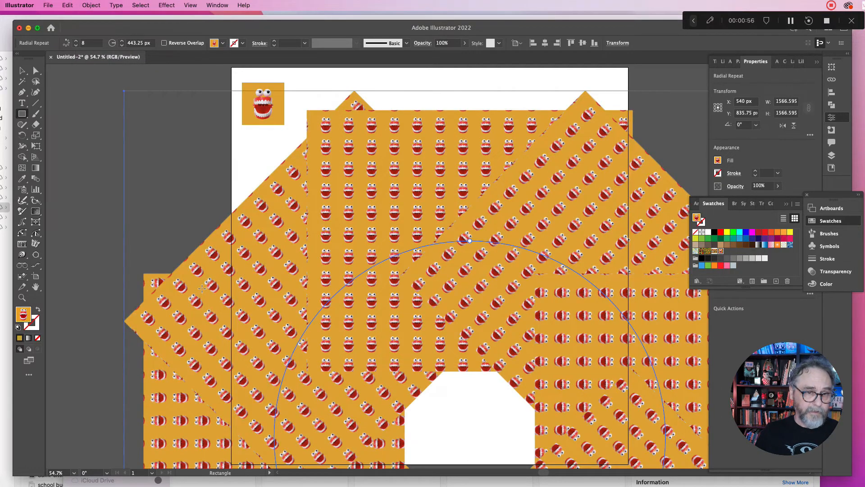
{"action": "key", "text": "super+z"}
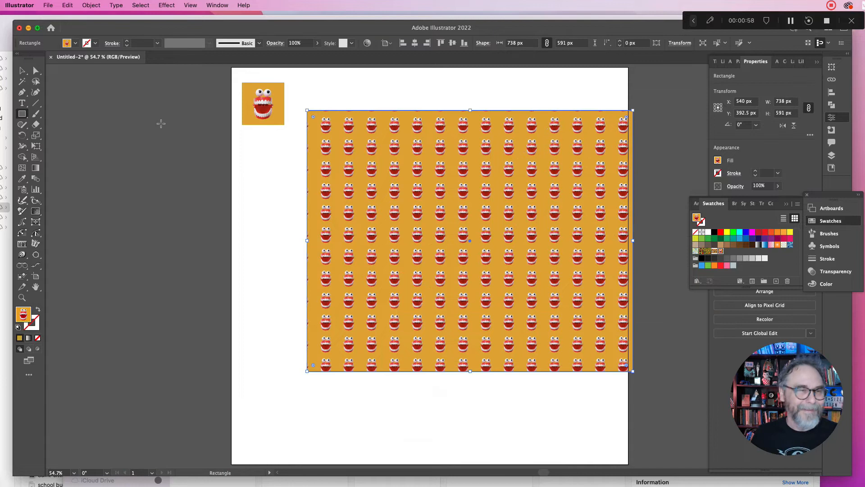
- Edit the rectangle's teeth pattern, trying the Brick by Row tile type before setting it to Brick by Column, and finish editing
{"action": "left_click", "coordinate": [80, 6]}
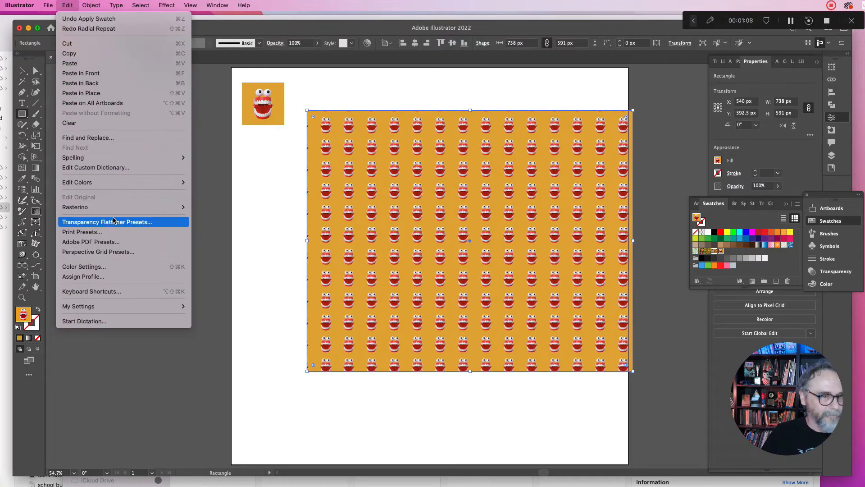
{"action": "mouse_move", "coordinate": [90, 6]}
{"action": "mouse_move", "coordinate": [122, 280]}
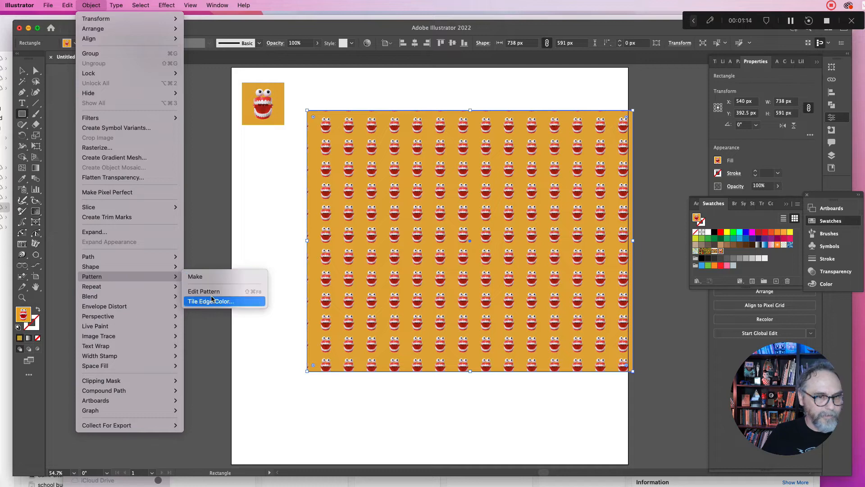
{"action": "left_click", "coordinate": [201, 280]}
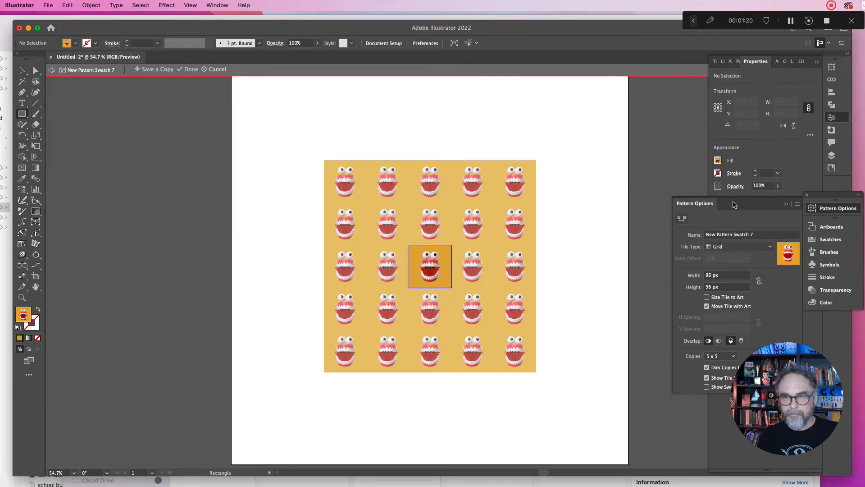
{"action": "left_click_drag", "start_coordinate": [735, 202], "coordinate": [713, 160]}
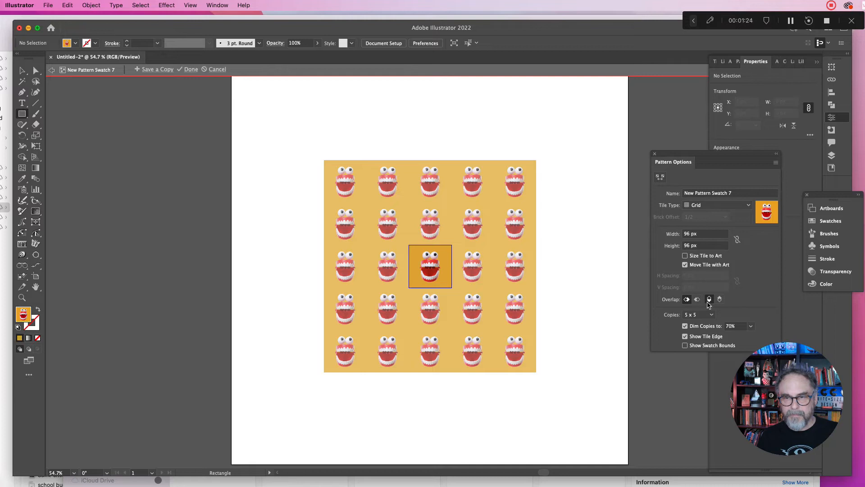
{"action": "left_click", "coordinate": [710, 206]}
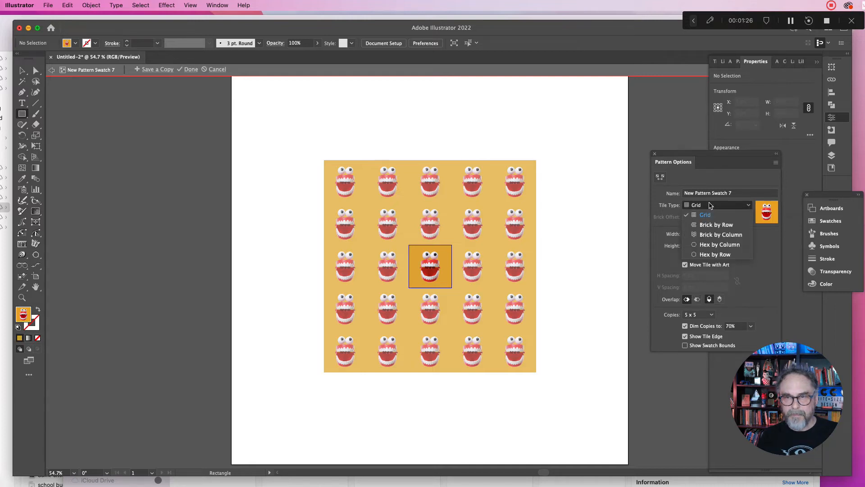
{"action": "left_click", "coordinate": [712, 225]}
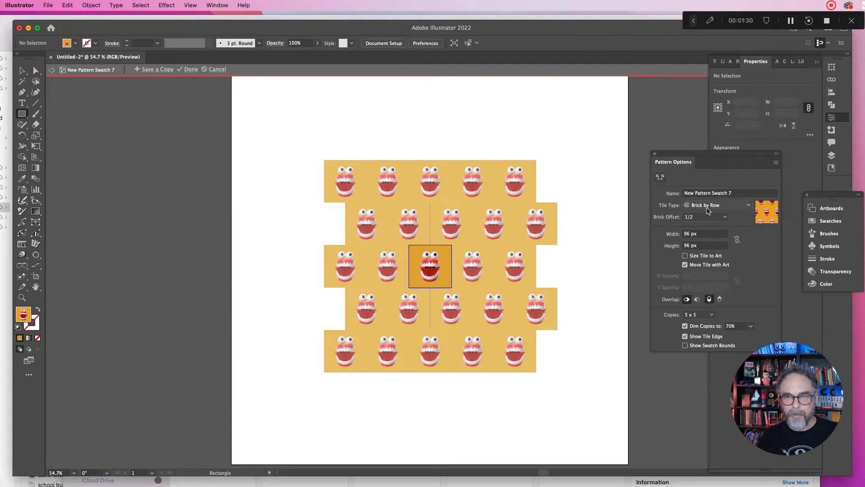
{"action": "left_click", "coordinate": [708, 207]}
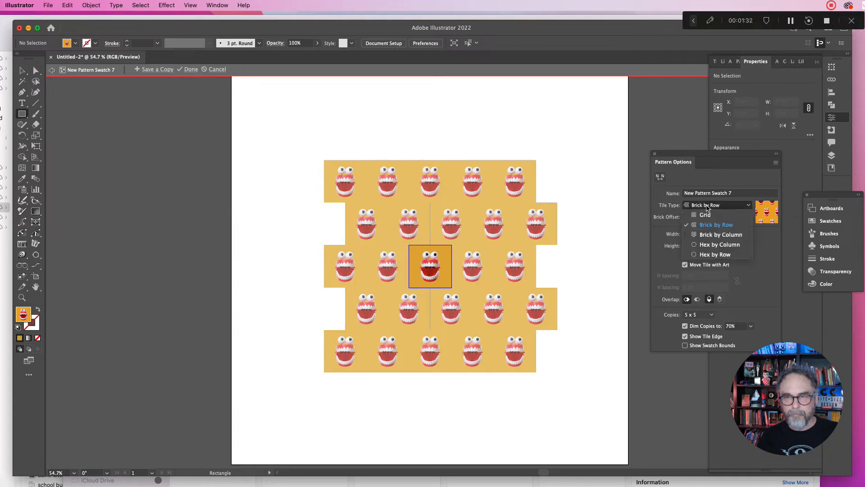
{"action": "left_click", "coordinate": [707, 234]}
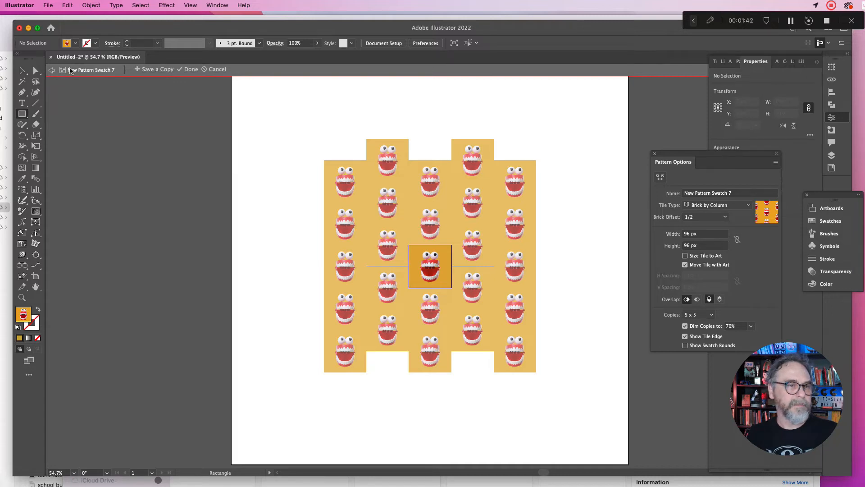
{"action": "left_click", "coordinate": [190, 69]}
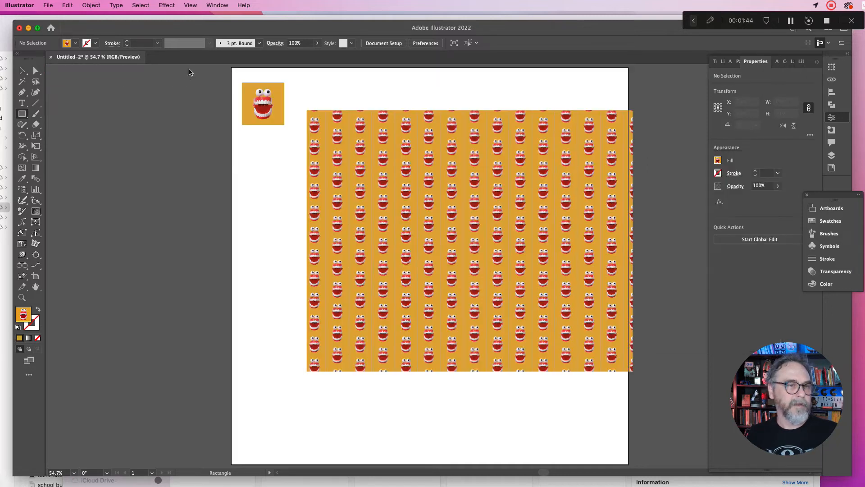
- Reopen the selected rectangle's teeth pattern swatch for editing, set its tile type to Brick by Row and exit pattern editing
{"action": "left_click", "coordinate": [22, 70]}
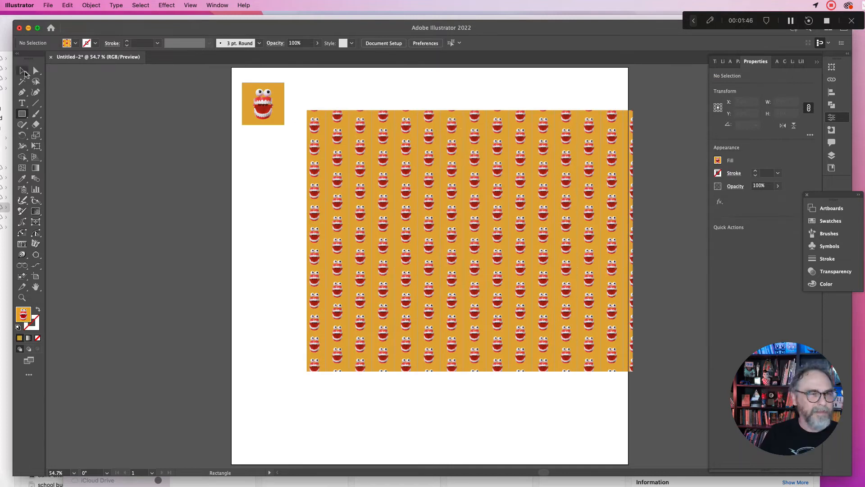
{"action": "left_click", "coordinate": [363, 148]}
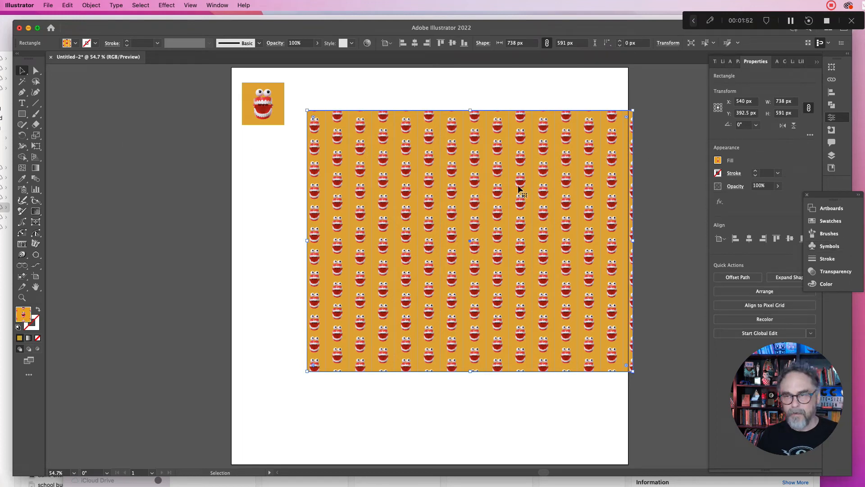
{"action": "left_click", "coordinate": [718, 161]}
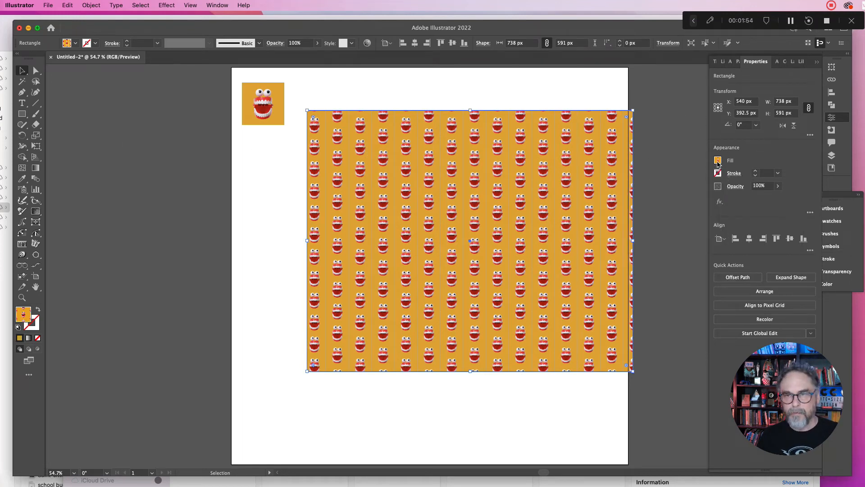
{"action": "left_click", "coordinate": [718, 162]}
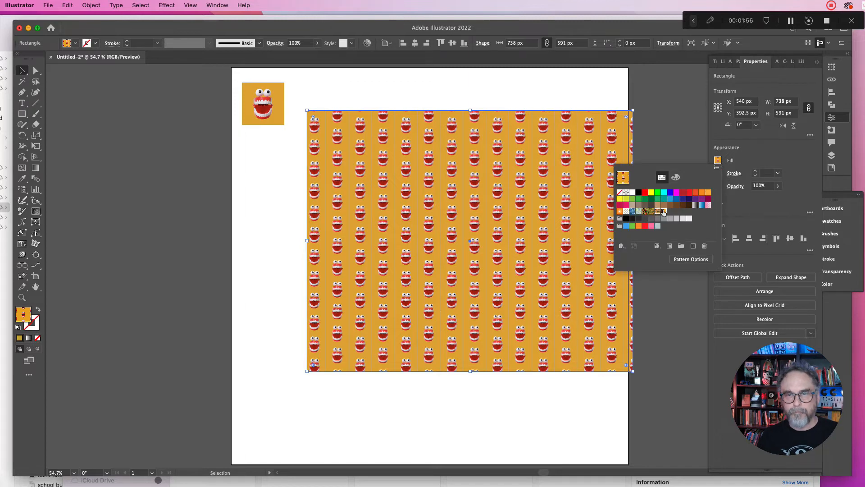
{"action": "double_click", "coordinate": [664, 211]}
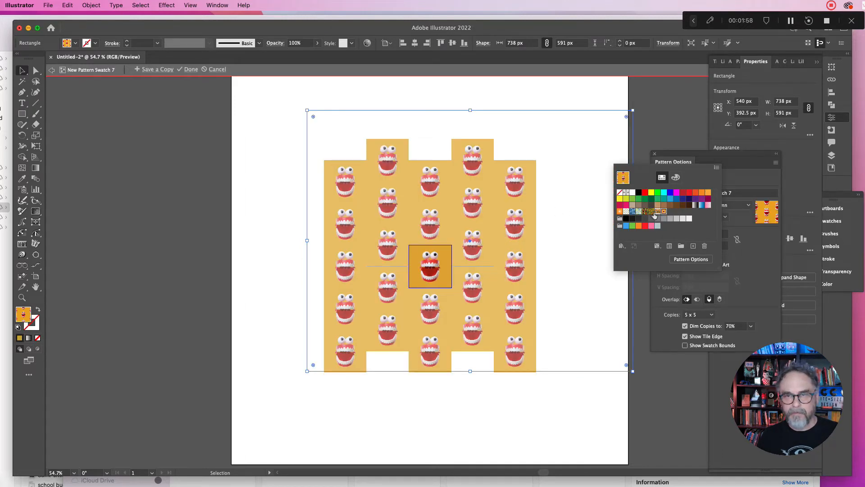
{"action": "left_click", "coordinate": [770, 233]}
{"action": "left_click", "coordinate": [700, 206]}
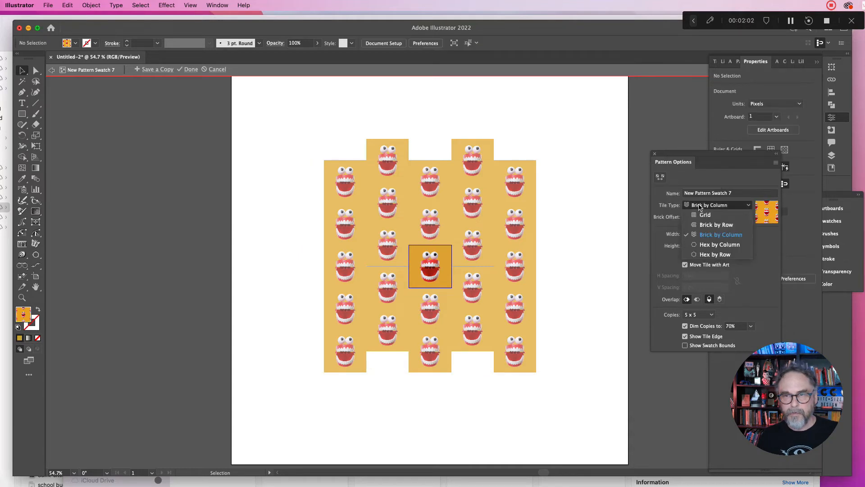
{"action": "left_click", "coordinate": [705, 225]}
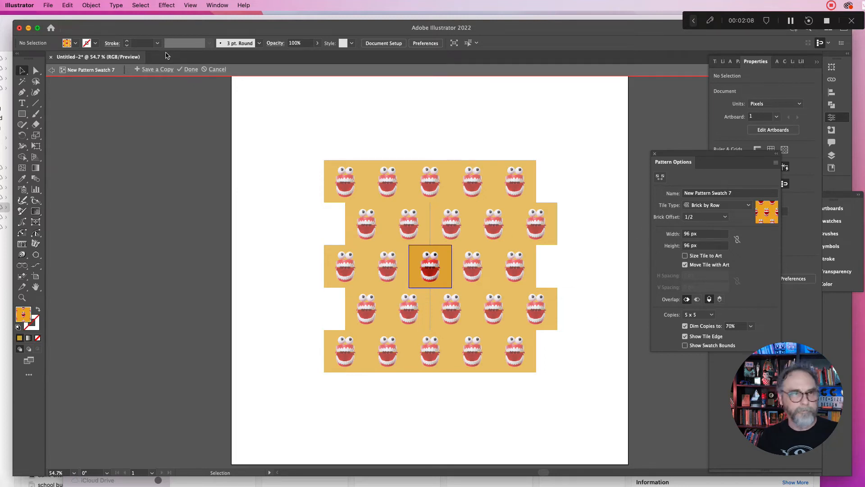
{"action": "left_click", "coordinate": [51, 70]}
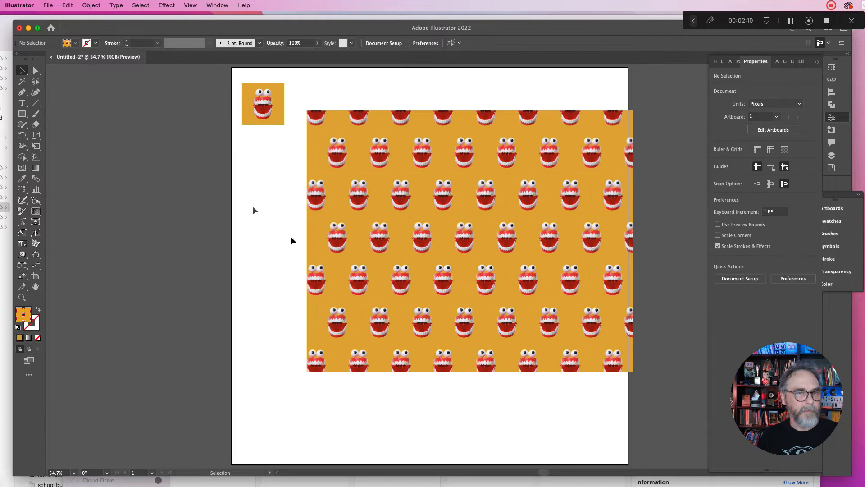
- Move the pattern-filled rectangle toward the artboard's center and delete it
{"action": "left_click_drag", "start_coordinate": [504, 225], "coordinate": [464, 255]}
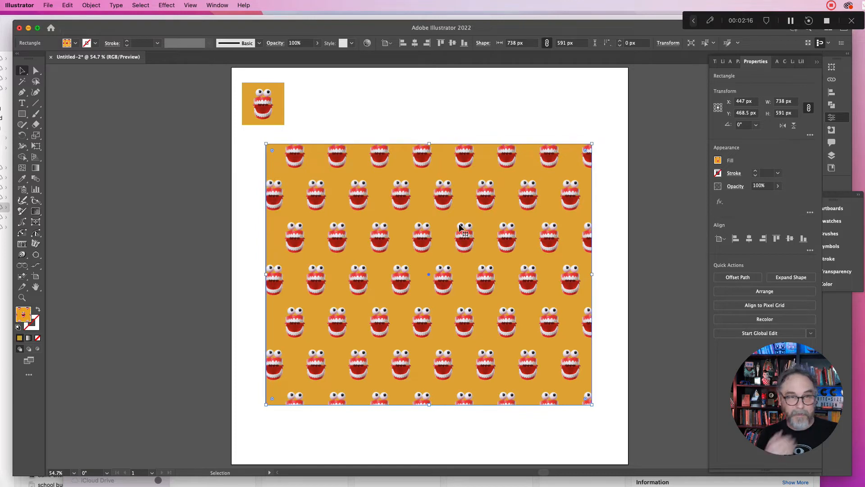
{"action": "left_click", "coordinate": [291, 115]}
{"action": "left_click", "coordinate": [334, 157]}
{"action": "key", "text": "Delete"}
- Enlarge the teeth image to about 385 × 385 px and image-trace it with the Low Fidelity Photo preset
{"action": "left_click", "coordinate": [273, 111]}
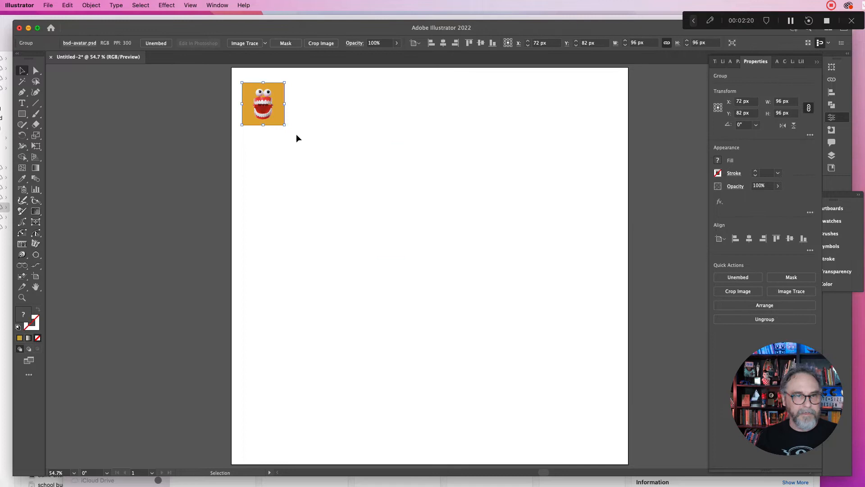
{"action": "left_click_drag", "start_coordinate": [285, 125], "coordinate": [431, 254]}
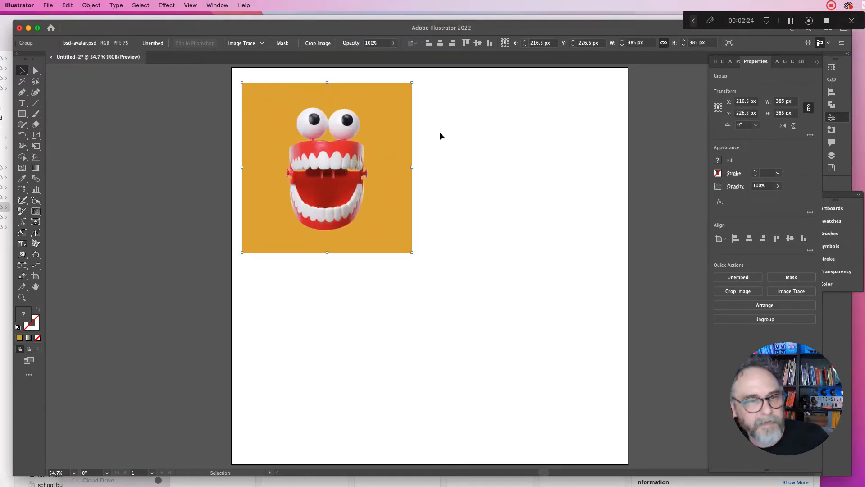
{"action": "left_click", "coordinate": [262, 44]}
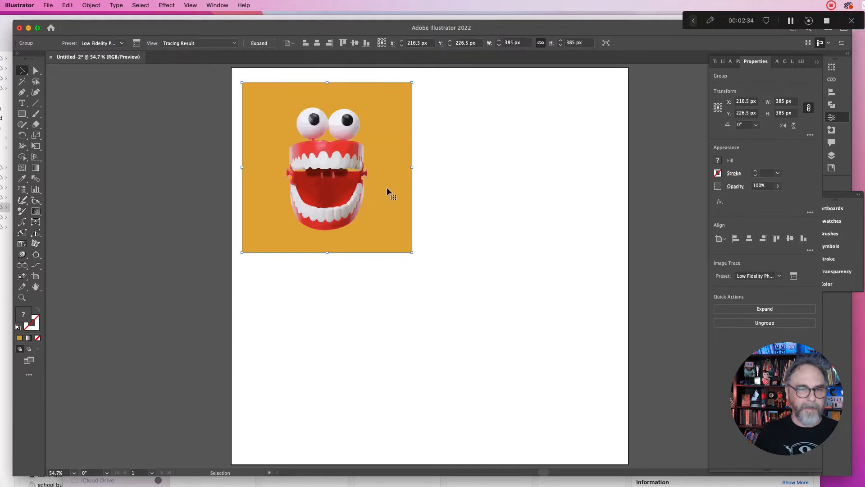
- Enlarge the traced teeth to about 855 px, scale them down to about 224 × 224 px and expand the tracing
{"action": "left_click_drag", "start_coordinate": [412, 254], "coordinate": [619, 460]}
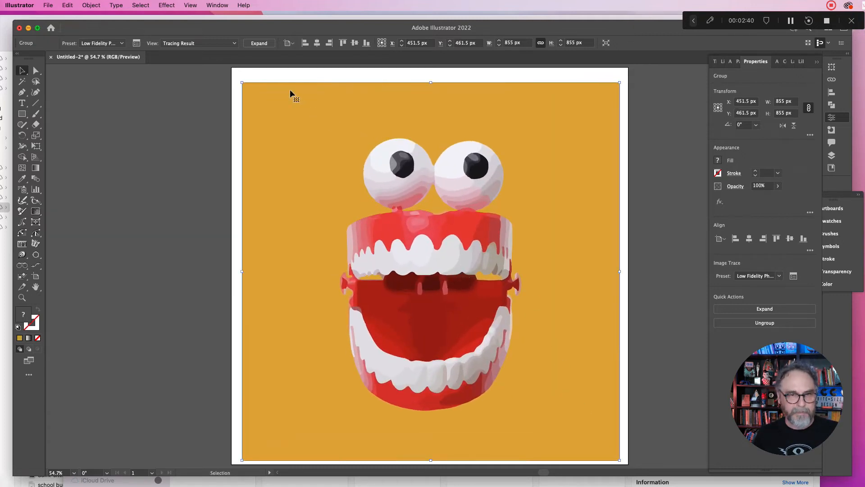
{"action": "left_click_drag", "start_coordinate": [243, 82], "coordinate": [503, 366]}
{"action": "left_click_drag", "start_coordinate": [567, 396], "coordinate": [352, 153]}
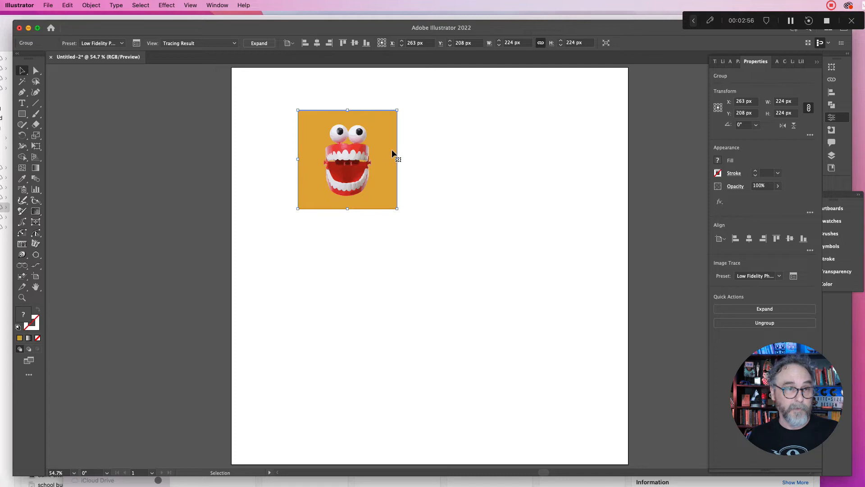
{"action": "left_click", "coordinate": [264, 45]}
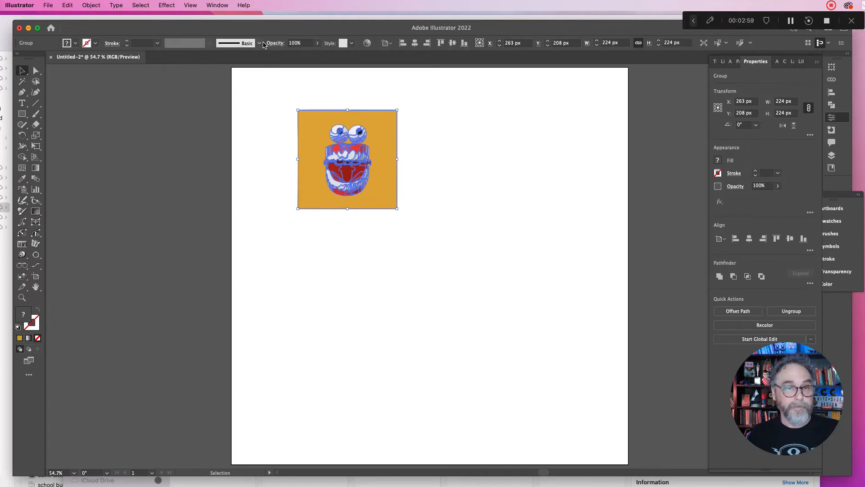
- Add the expanded vector teeth artwork to the swatches as a new pattern and deselect it
{"action": "left_click", "coordinate": [413, 155]}
{"action": "left_click_drag", "start_coordinate": [275, 102], "coordinate": [440, 228]}
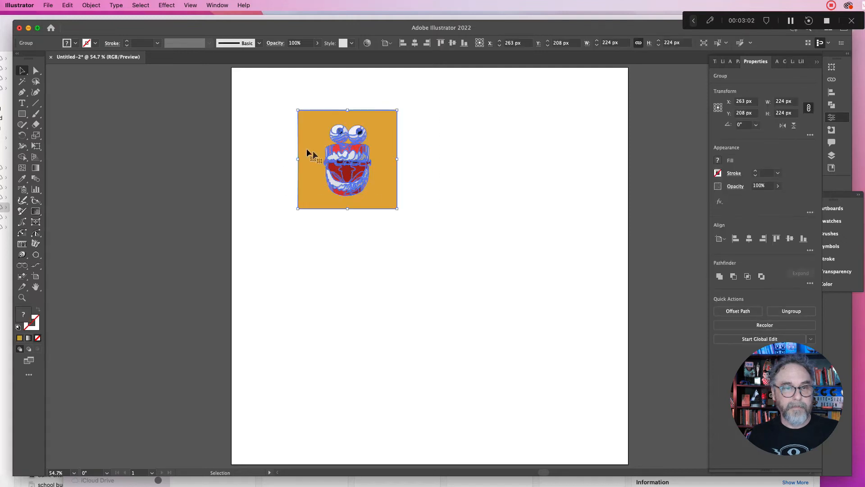
{"action": "left_click", "coordinate": [831, 221]}
{"action": "left_click_drag", "start_coordinate": [311, 144], "coordinate": [732, 255]}
{"action": "left_click", "coordinate": [587, 228]}
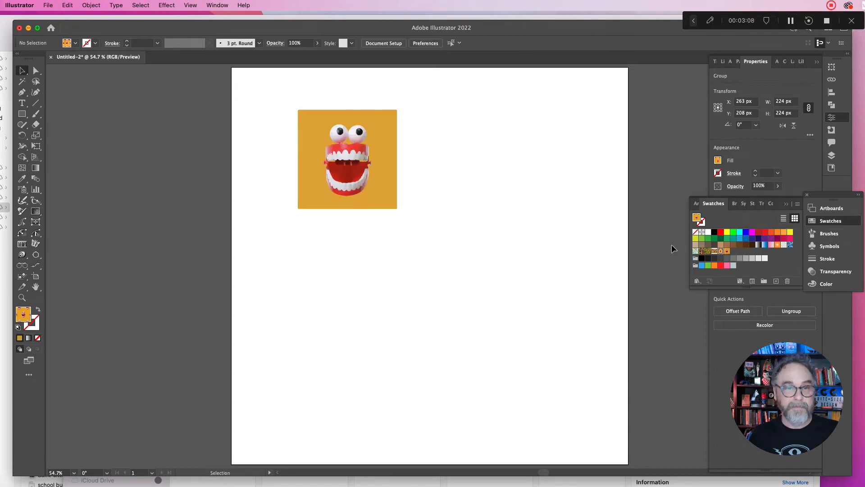
- Draw a rectangle about 655 px wide, fill it with the new vector teeth pattern and extend its height to about 762 px
{"action": "left_click", "coordinate": [22, 114]}
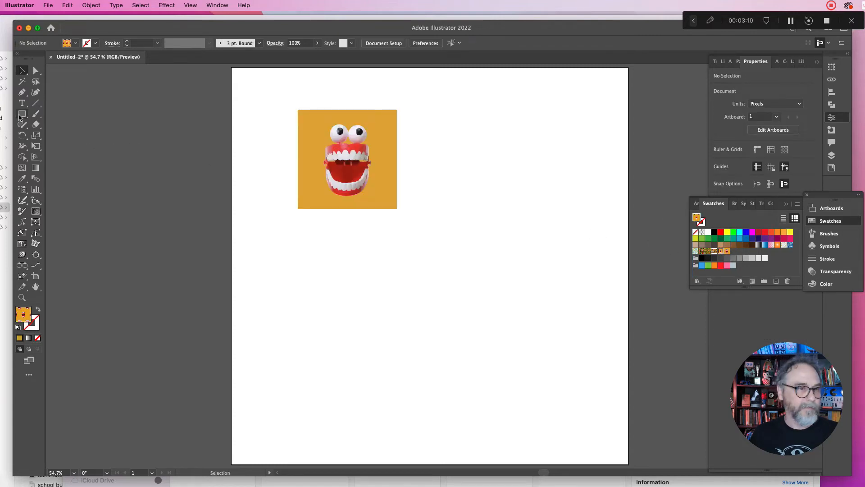
{"action": "left_click_drag", "start_coordinate": [317, 251], "coordinate": [606, 449]}
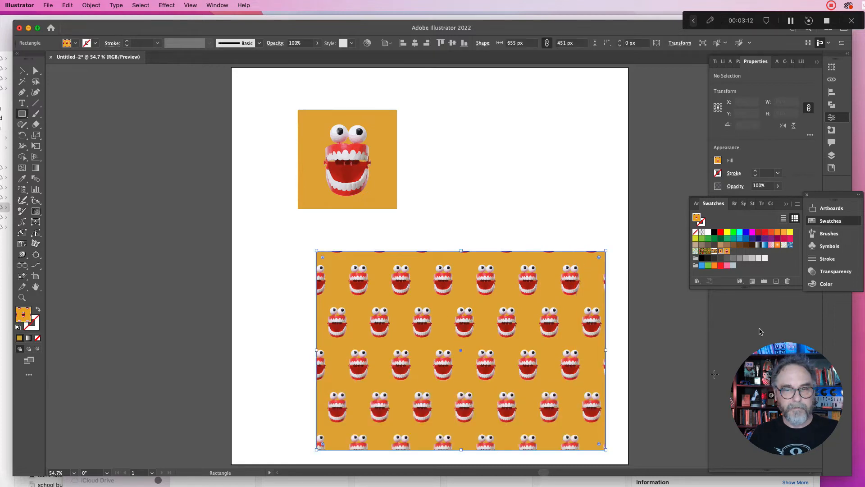
{"action": "left_click", "coordinate": [727, 251]}
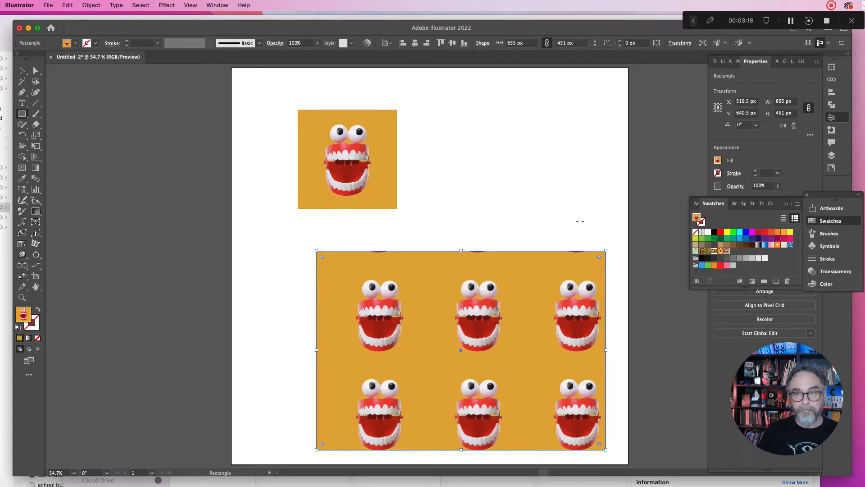
{"action": "left_click_drag", "start_coordinate": [460, 250], "coordinate": [461, 113]}
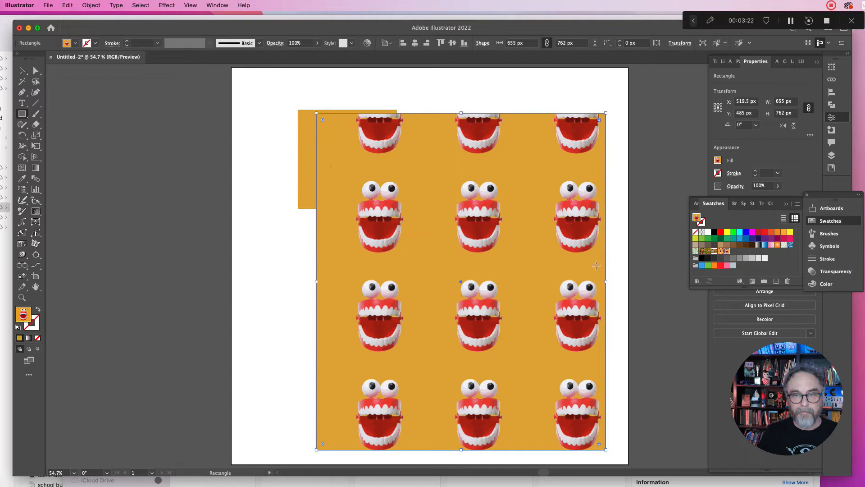
- Widen the teeth-pattern rectangle to about 696 px by its right edge, then pull its left edge inward to reveal the pattern cropping
{"action": "left_click_drag", "start_coordinate": [608, 282], "coordinate": [624, 283]}
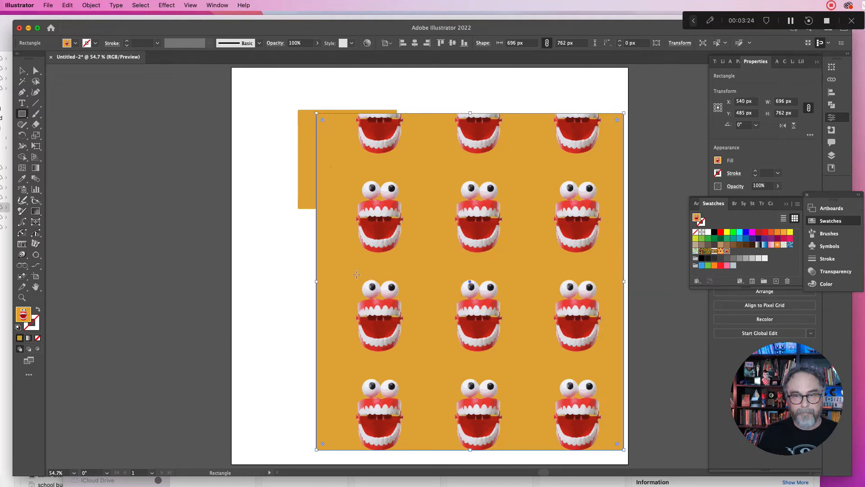
{"action": "left_click_drag", "start_coordinate": [317, 283], "coordinate": [332, 282]}
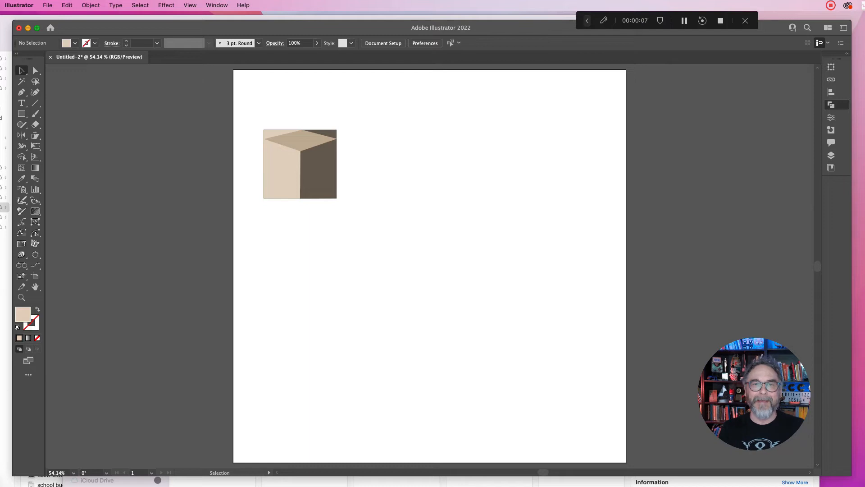
- Draw a rectangle about 628 × 653 px beside the cube and try the three cube pattern swatches as its fill
{"action": "key", "text": "shift+Tab"}
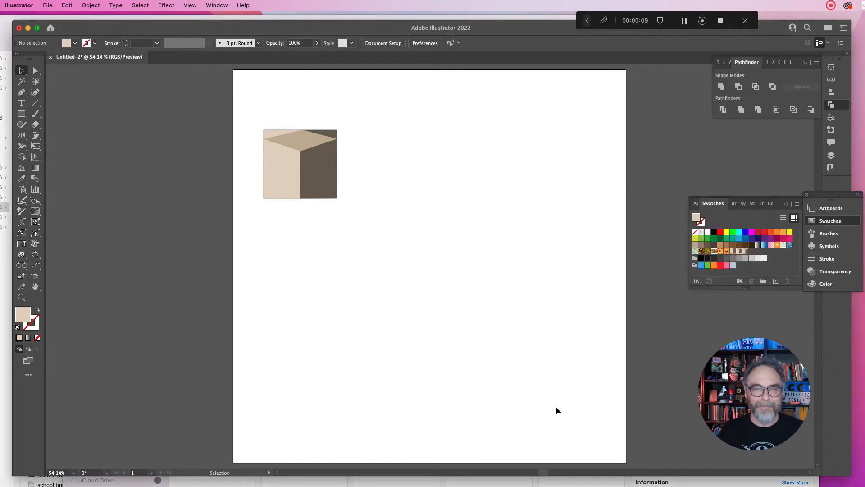
{"action": "key", "text": "m"}
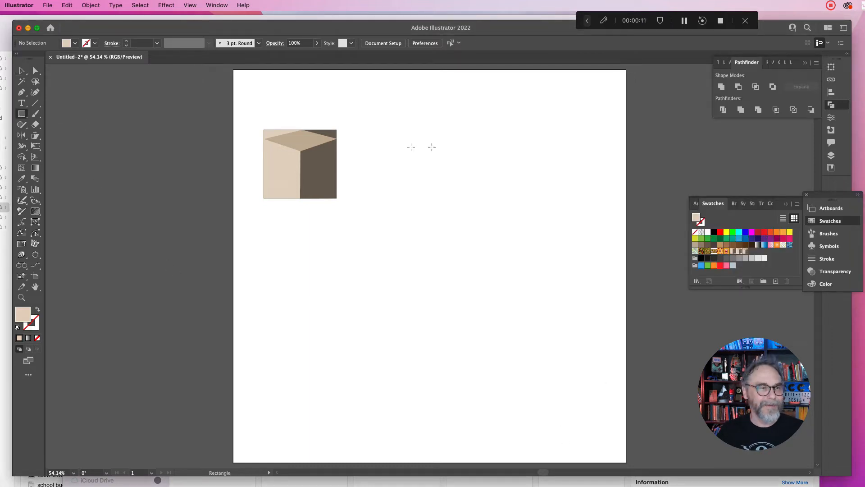
{"action": "left_click_drag", "start_coordinate": [380, 134], "coordinate": [655, 419]}
{"action": "left_click", "coordinate": [732, 251]}
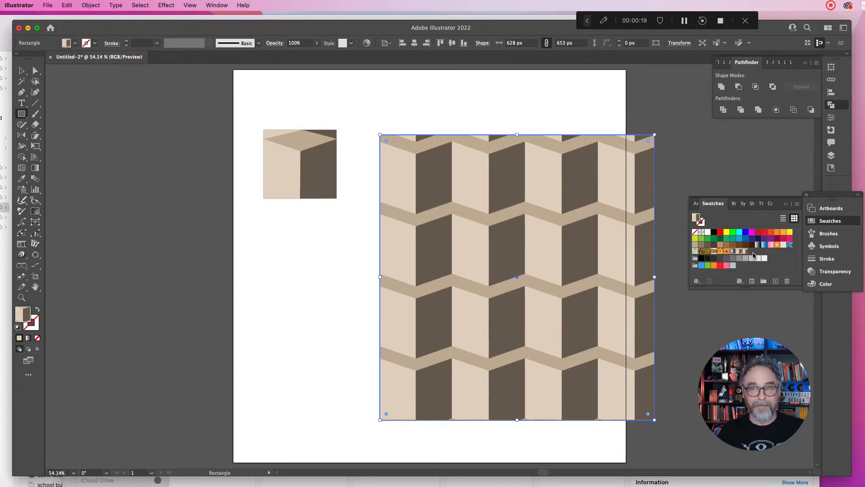
{"action": "left_click", "coordinate": [739, 251]}
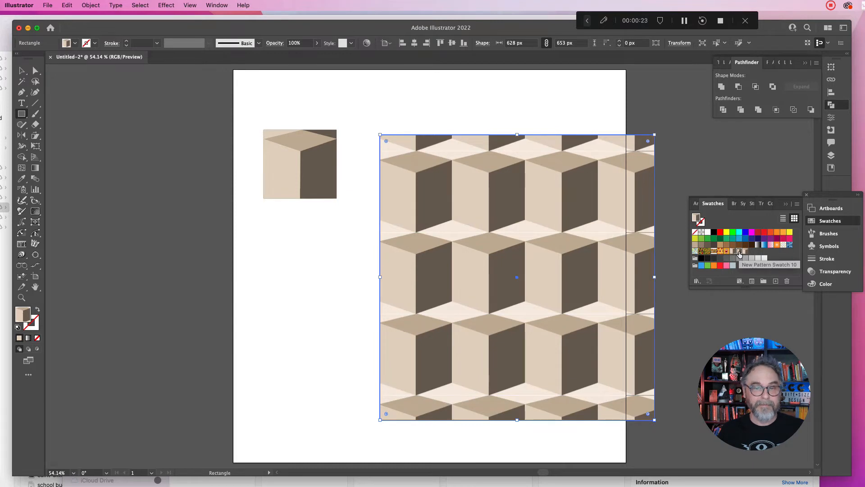
{"action": "left_click", "coordinate": [746, 252]}
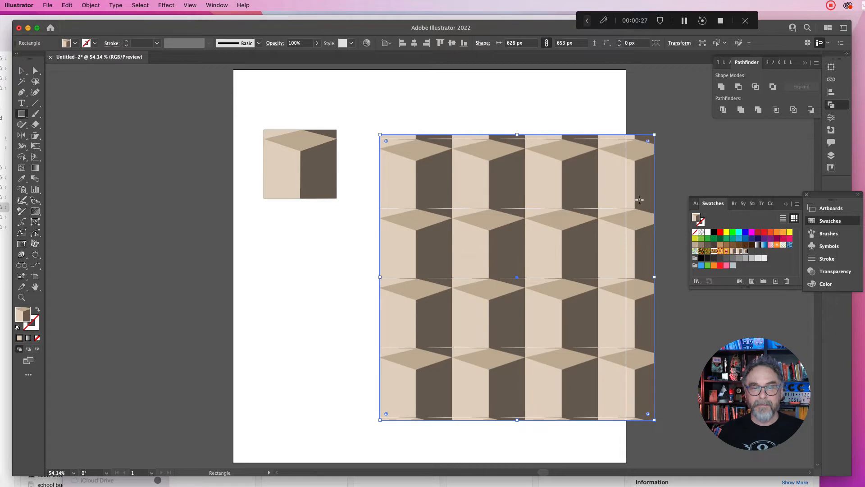
- Delete the cube-patterned test rectangle from the artboard
{"action": "left_click", "coordinate": [21, 71]}
{"action": "left_click", "coordinate": [389, 123]}
{"action": "left_click", "coordinate": [411, 174]}
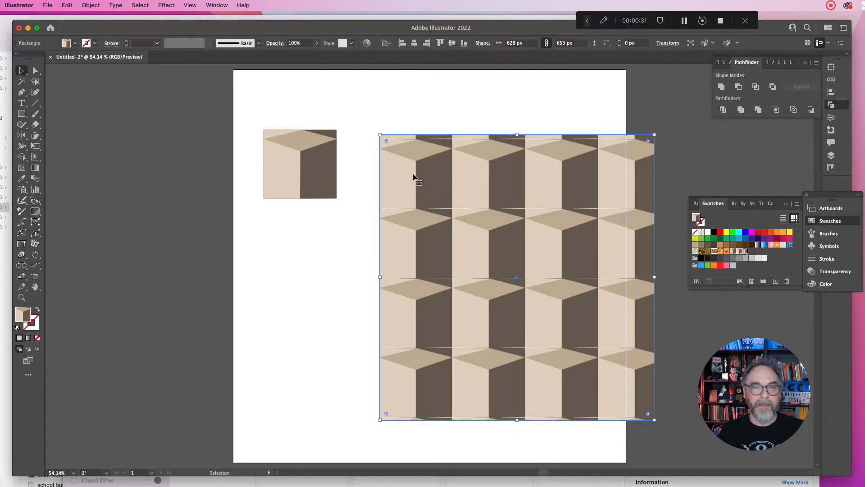
{"action": "key", "text": "Delete"}
- Scale the cube artwork down to about 72 × 68 px and add the cube tile to the swatches as a new pattern
{"action": "left_click", "coordinate": [21, 298]}
{"action": "left_click", "coordinate": [265, 180]}
{"action": "left_click", "coordinate": [455, 233]}
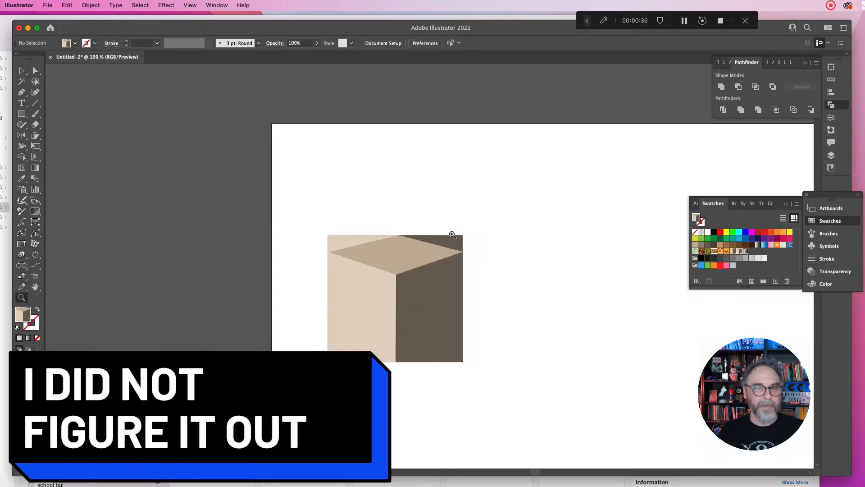
{"action": "left_click", "coordinate": [419, 272]}
{"action": "left_click", "coordinate": [416, 278]}
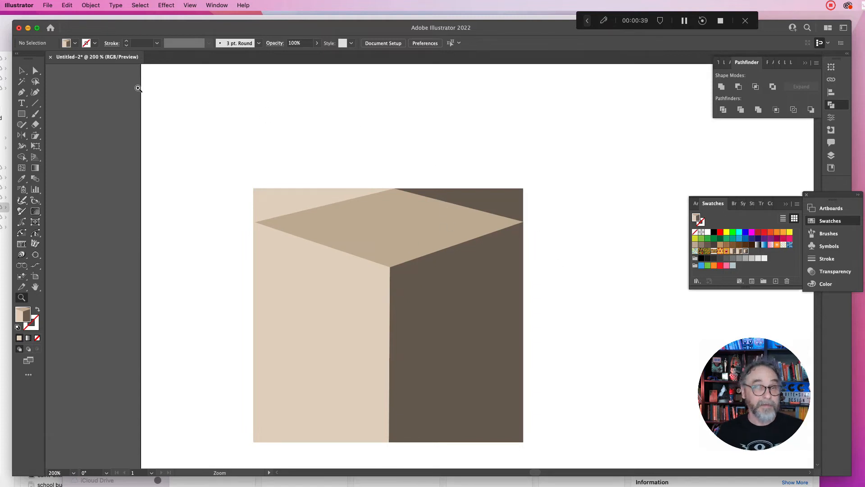
{"action": "key", "text": "super+0"}
{"action": "left_click", "coordinate": [21, 71]}
{"action": "left_click_drag", "start_coordinate": [241, 120], "coordinate": [754, 255]}
{"action": "left_click", "coordinate": [311, 169]}
{"action": "left_click", "coordinate": [435, 192]}
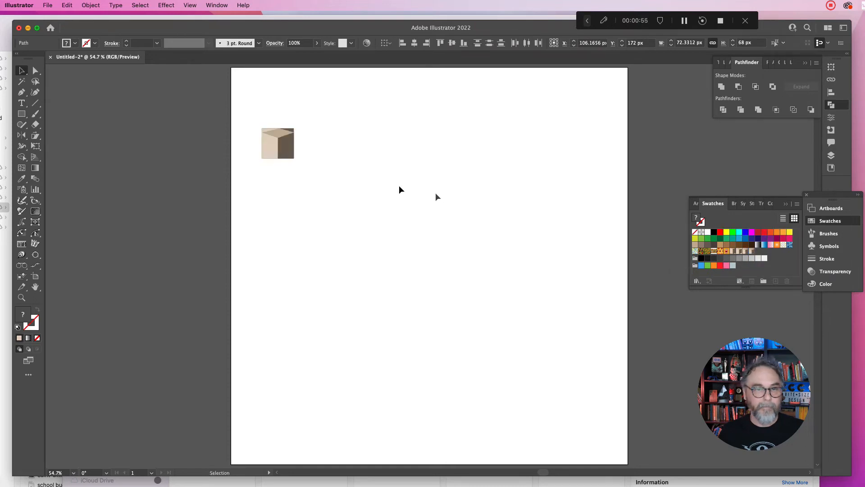
- Draw a rectangle about 662 × 696 px beside the cube and fill it with the new cube pattern swatch
{"action": "left_click", "coordinate": [23, 114]}
{"action": "left_click_drag", "start_coordinate": [317, 107], "coordinate": [609, 414]}
{"action": "left_click", "coordinate": [751, 251]}
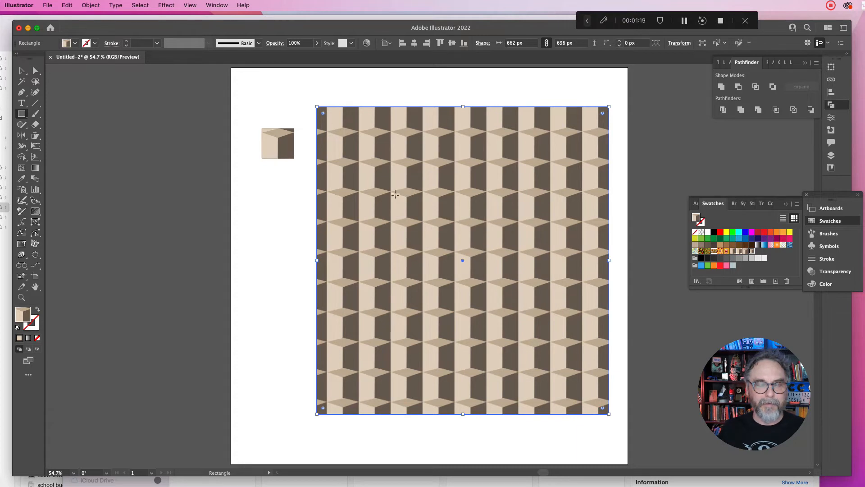
- Move the cube tile off the artboard and enlarge the patterned rectangle to about 902 × 900 px, covering the artboard
{"action": "left_click", "coordinate": [21, 71]}
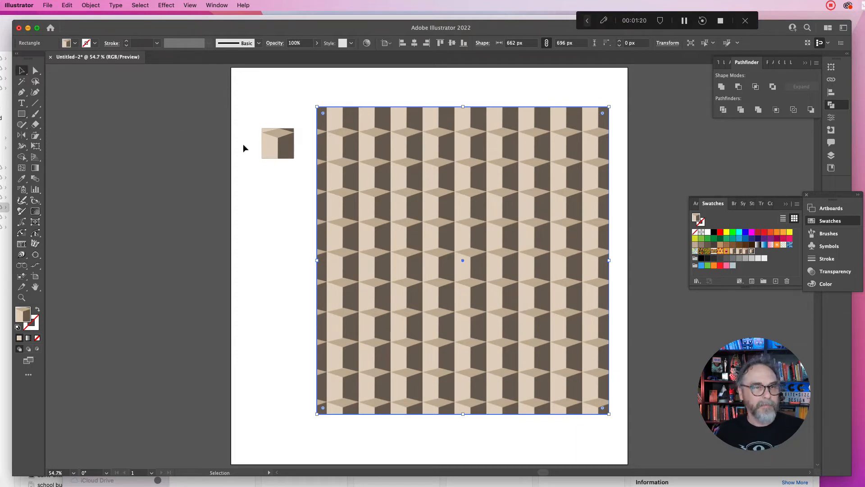
{"action": "left_click", "coordinate": [272, 147]}
{"action": "left_click_drag", "start_coordinate": [239, 113], "coordinate": [181, 127]}
{"action": "left_click", "coordinate": [419, 172]}
{"action": "left_click_drag", "start_coordinate": [420, 171], "coordinate": [334, 130]}
{"action": "left_click_drag", "start_coordinate": [523, 375], "coordinate": [630, 461]}
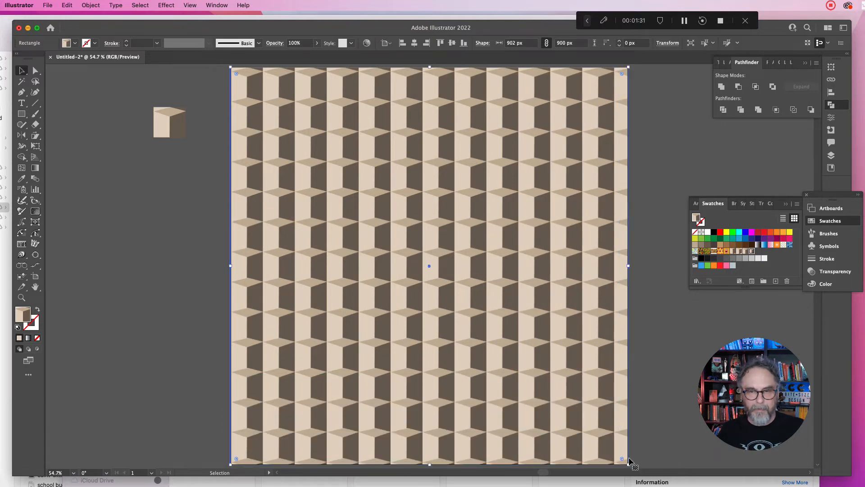
{"action": "left_click", "coordinate": [637, 237]}
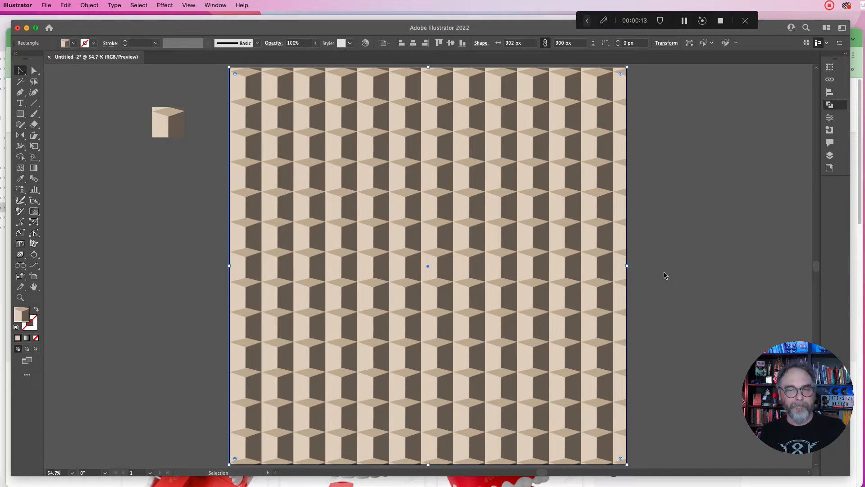
- Switch to Photoshop with the patterned rectangle copied, and close book cover-1.psd without saving
{"action": "key", "text": "shift+Tab"}
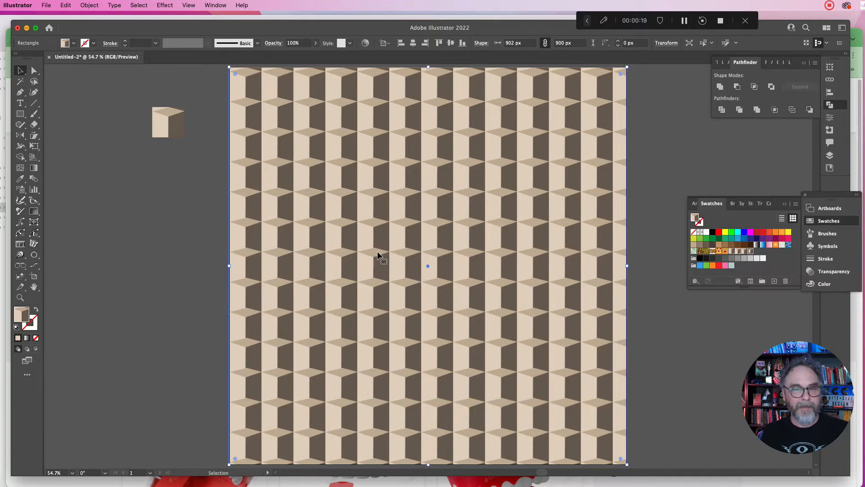
{"action": "key", "text": "a"}
{"action": "key", "text": "v"}
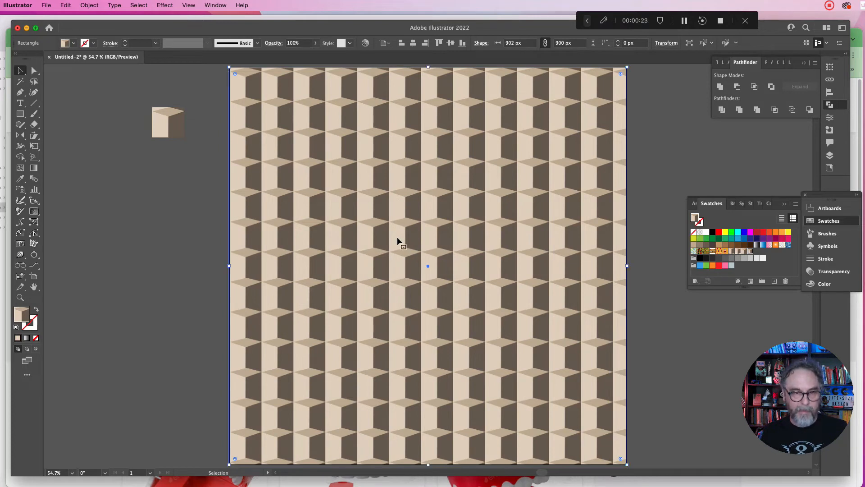
{"action": "left_click", "coordinate": [864, 485]}
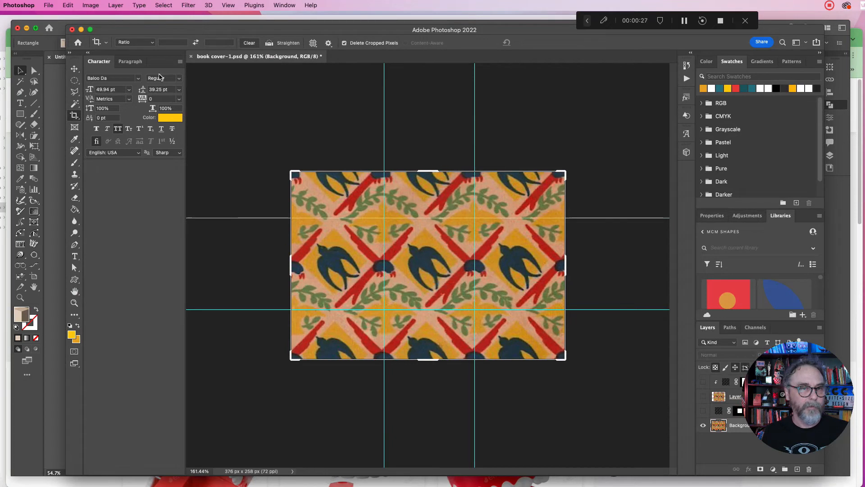
{"action": "left_click", "coordinate": [191, 56]}
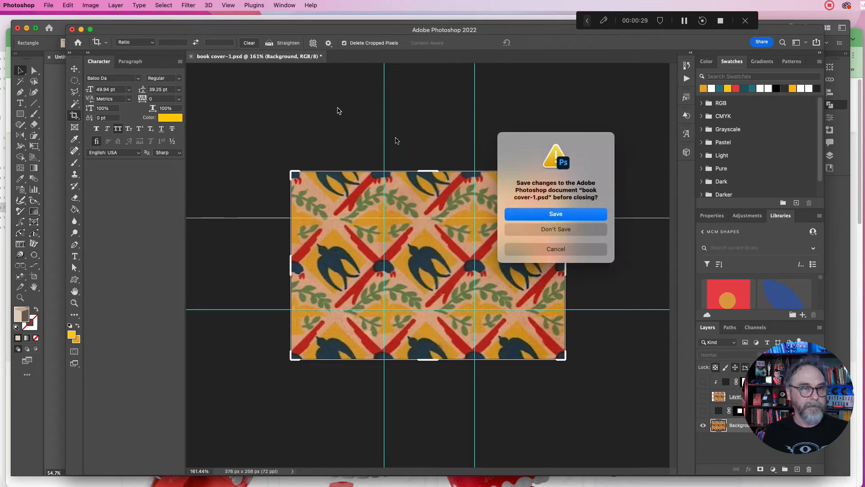
{"action": "left_click", "coordinate": [559, 227]}
- Create a new 902 × 900 px RGB document at 72 pixels/inch from the Clipboard preset
{"action": "key", "text": "super+n"}
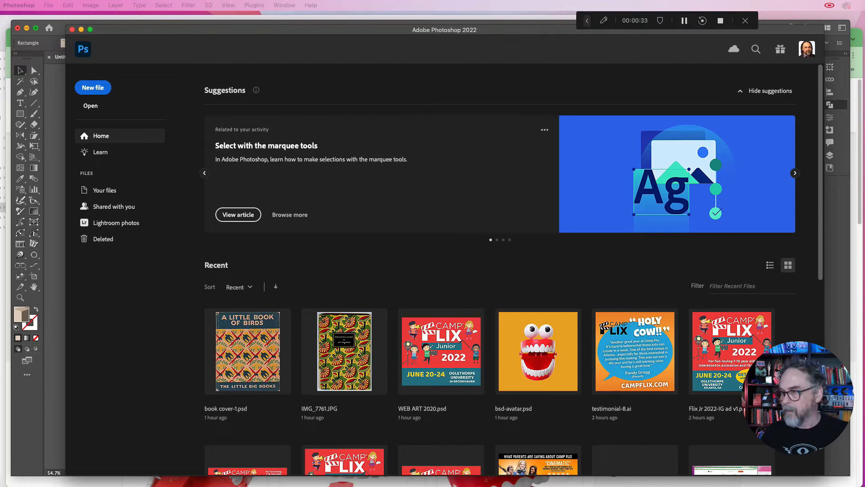
{"action": "left_click_drag", "start_coordinate": [864, 97], "coordinate": [417, 105]}
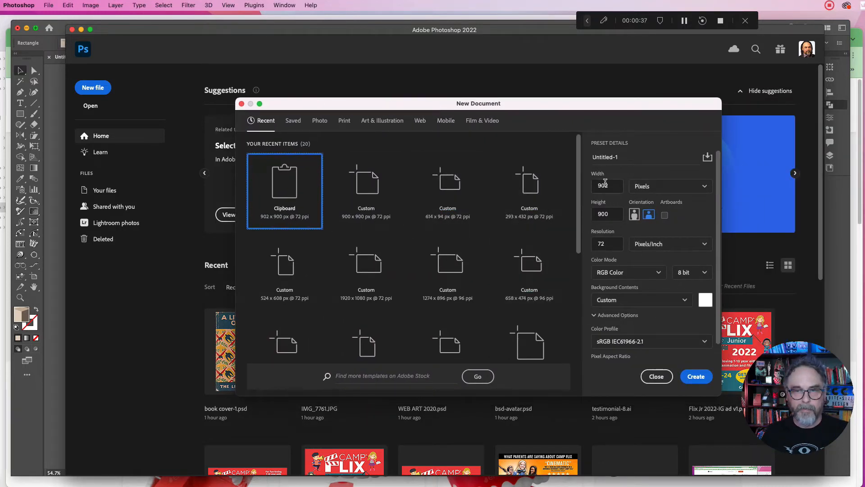
{"action": "left_click", "coordinate": [688, 379]}
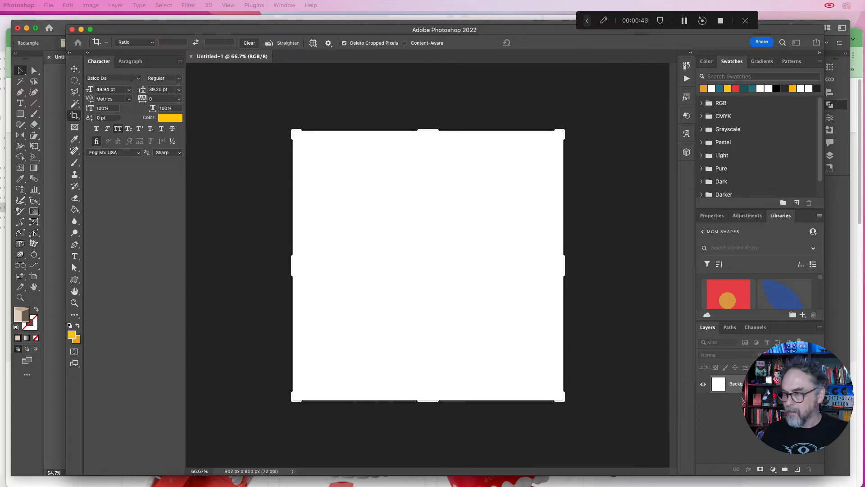
- Paste the copied cube pattern as a Smart Object and commit its placement on the canvas
{"action": "key", "text": "super+v"}
{"action": "left_click_drag", "start_coordinate": [561, 161], "coordinate": [558, 173]}
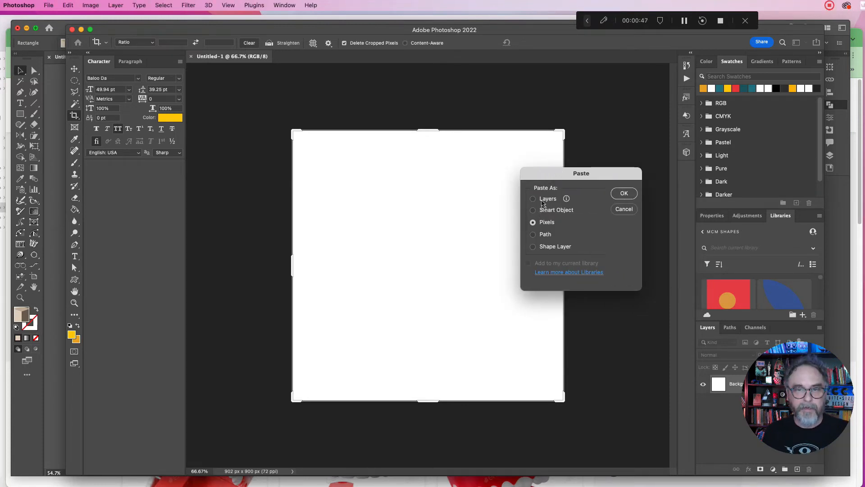
{"action": "left_click", "coordinate": [534, 210]}
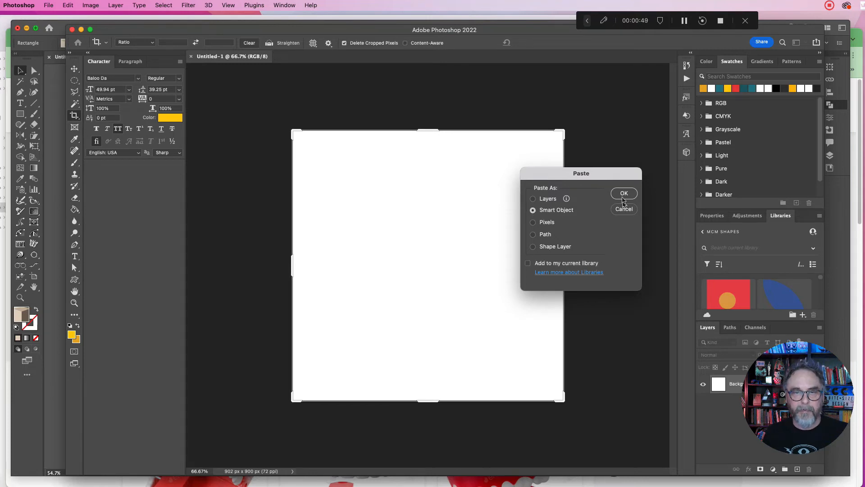
{"action": "left_click", "coordinate": [623, 194]}
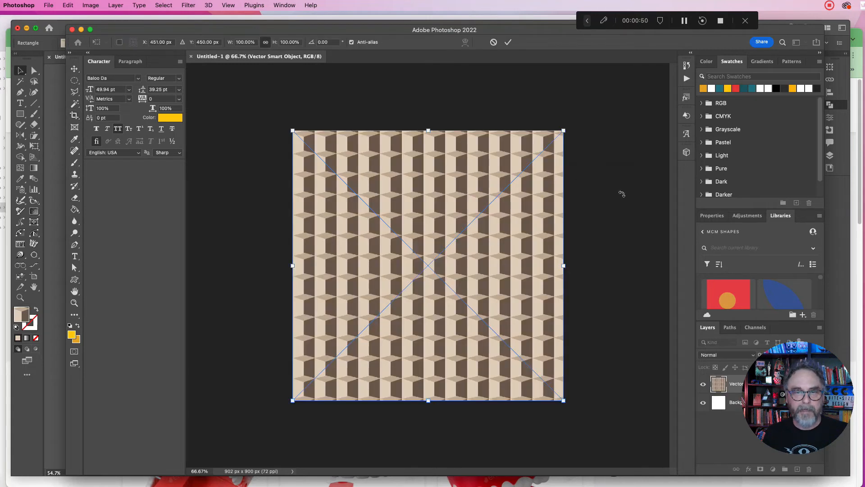
{"action": "left_click", "coordinate": [75, 69]}
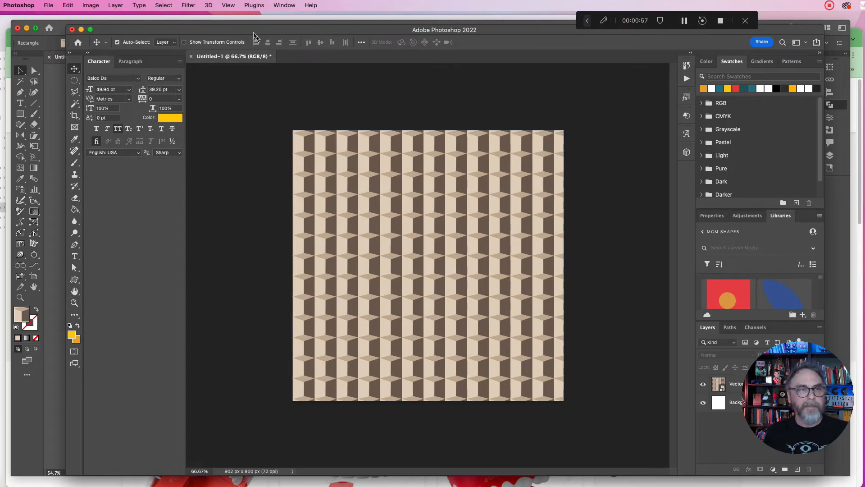
- Move the Photoshop window aside, minimize Illustrator, and switch to the Envato Elements page in Chrome
{"action": "left_click_drag", "start_coordinate": [251, 33], "coordinate": [292, 130]}
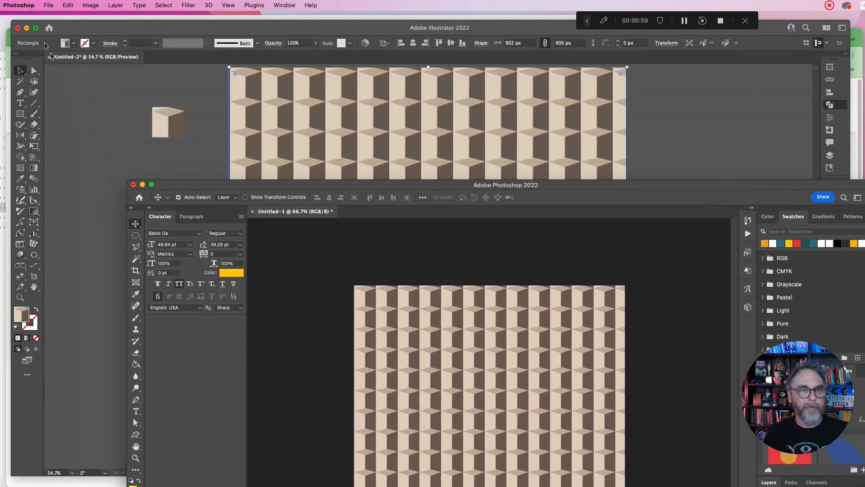
{"action": "left_click", "coordinate": [27, 28]}
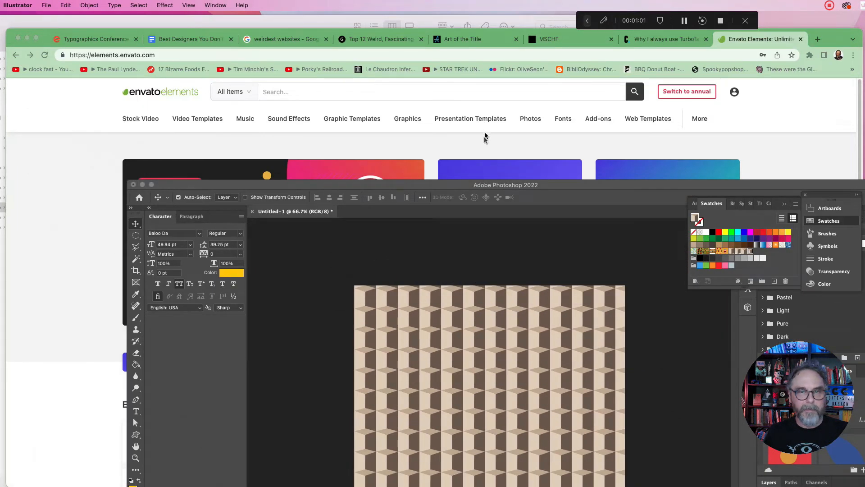
{"action": "left_click", "coordinate": [485, 138]}
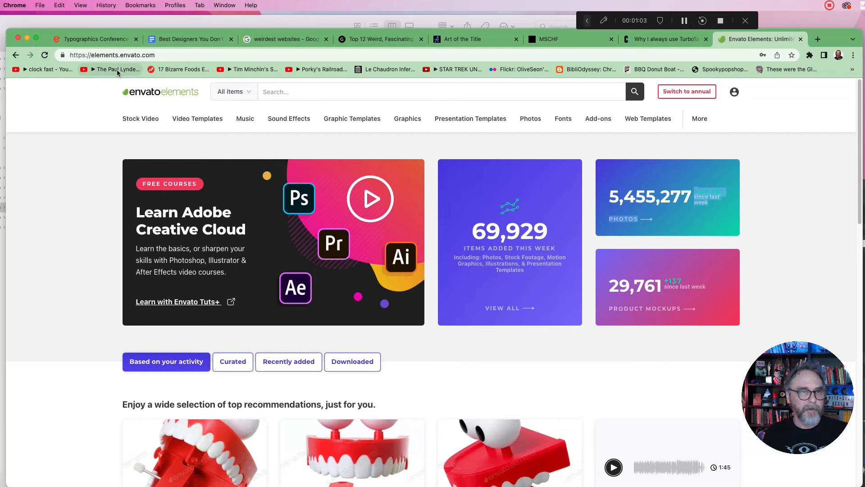
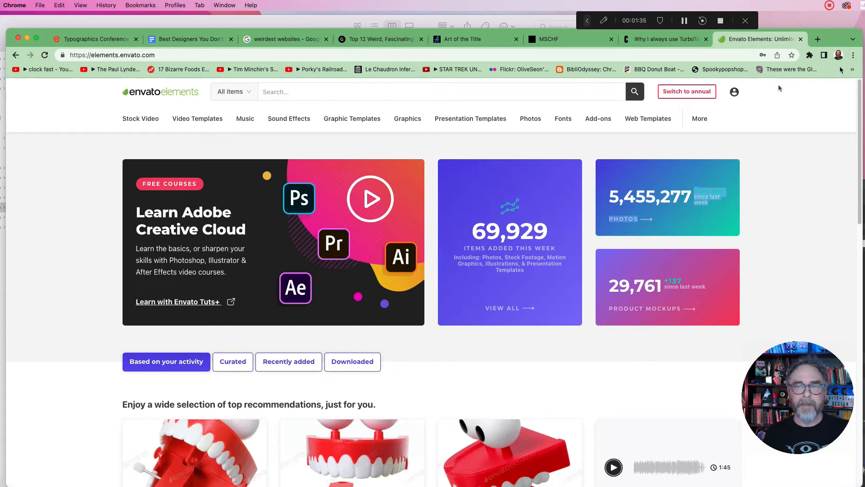
- Search Envato Elements for "Pillow mockup" and find the Graphic Templates results
{"action": "left_click", "coordinate": [393, 89]}
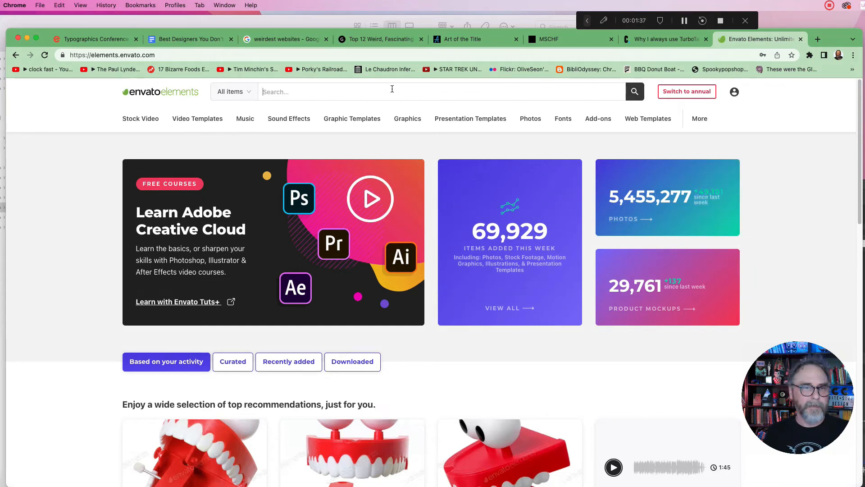
{"action": "type", "text": "Pill"}
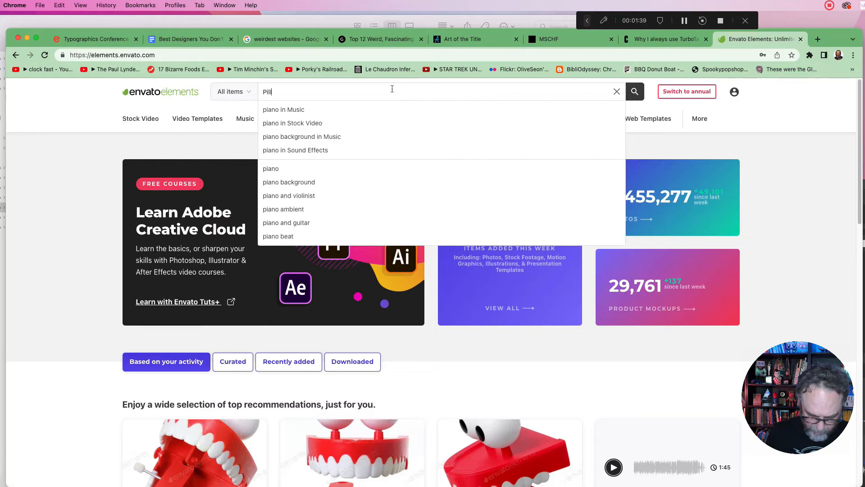
{"action": "type", "text": "ow moc"}
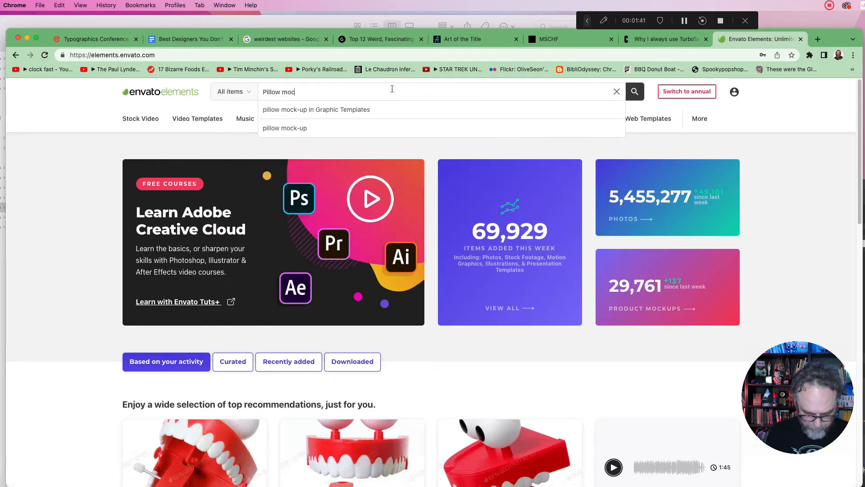
{"action": "type", "text": "kup"}
{"action": "key", "text": "Return"}
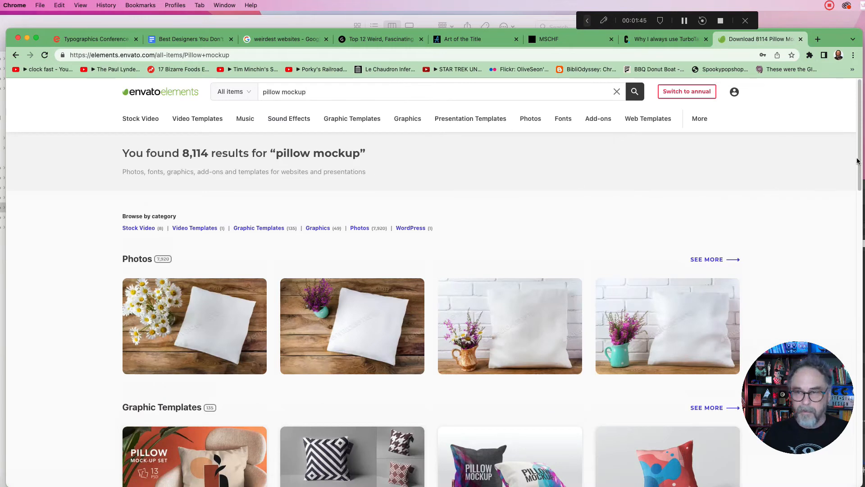
{"action": "left_click_drag", "start_coordinate": [861, 163], "coordinate": [857, 210]}
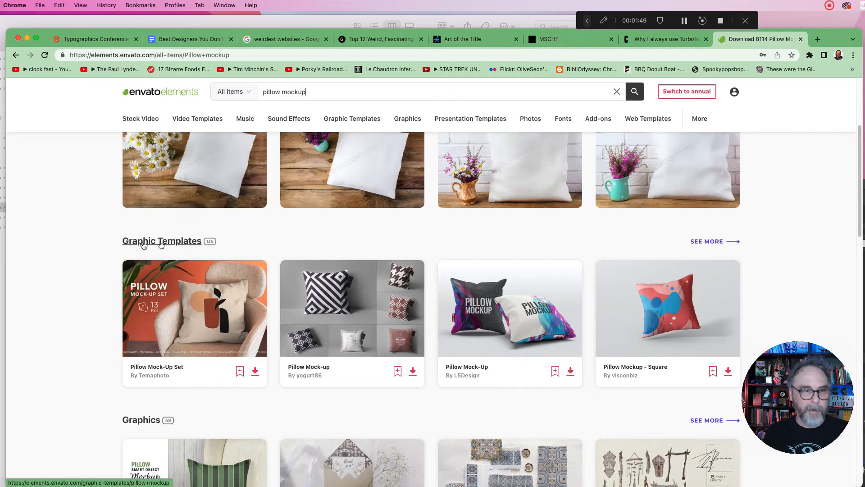
- Show all Graphic Templates results and download the 13-PSD Pillow Mock-Up Set, adding it to the bite size project
{"action": "left_click", "coordinate": [699, 241]}
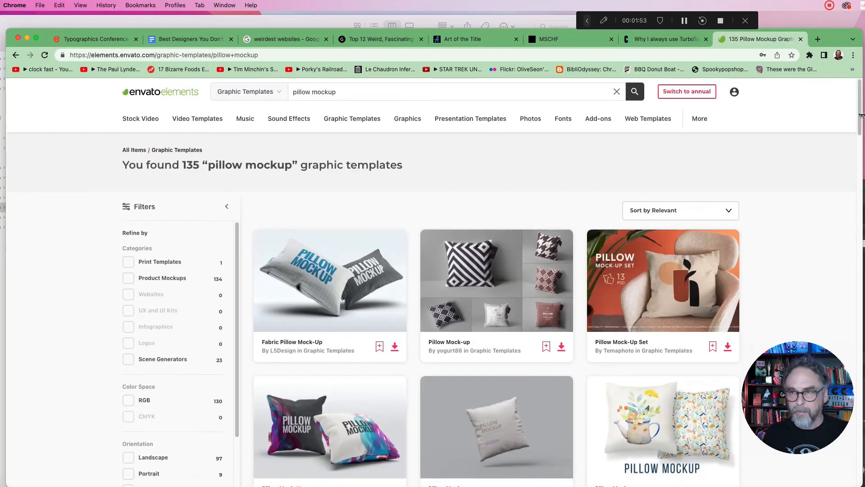
{"action": "mouse_move", "coordinate": [862, 115]}
{"action": "left_mouse_down"}
{"action": "mouse_move", "coordinate": [862, 142]}
{"action": "mouse_move", "coordinate": [861, 132]}
{"action": "left_mouse_up"}
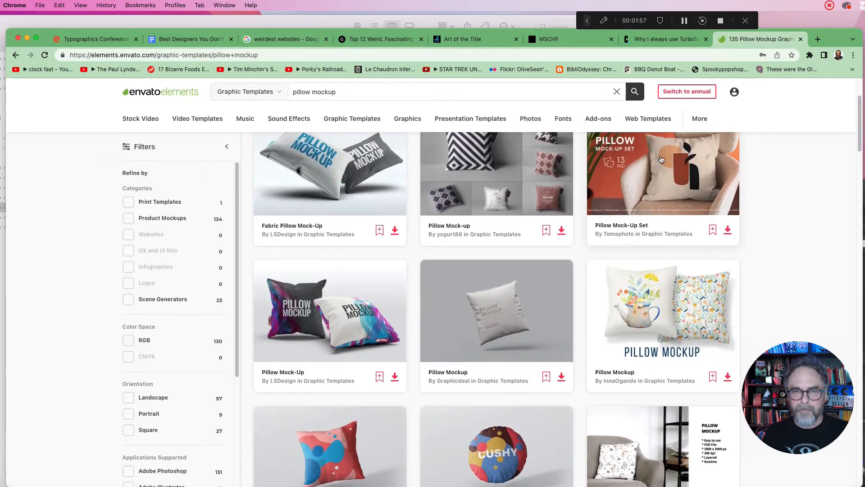
{"action": "left_click", "coordinate": [728, 230]}
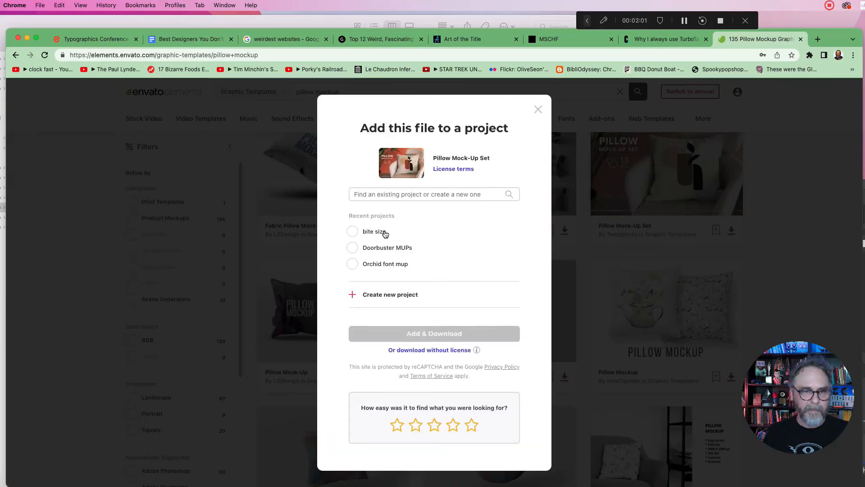
{"action": "left_click", "coordinate": [385, 233]}
{"action": "left_click", "coordinate": [457, 332]}
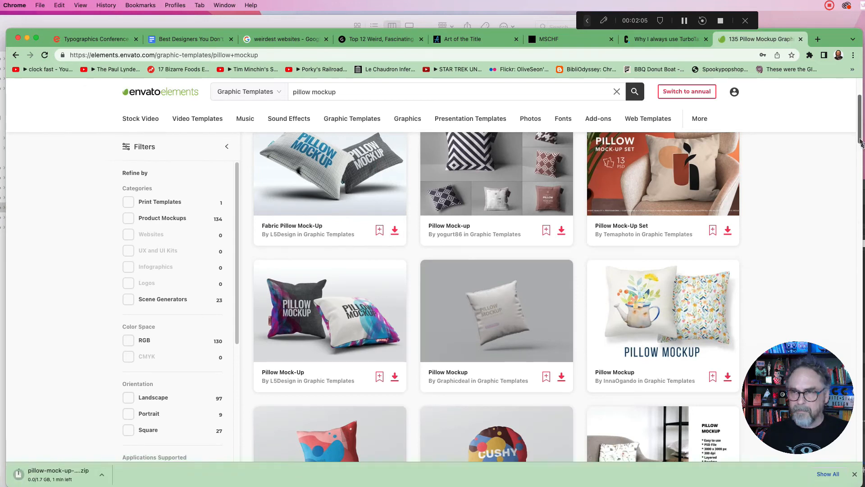
- Find the Pillow Mockup - Square template by visconbiz and download it, adding it to a project
{"action": "left_click_drag", "start_coordinate": [860, 142], "coordinate": [816, 122]}
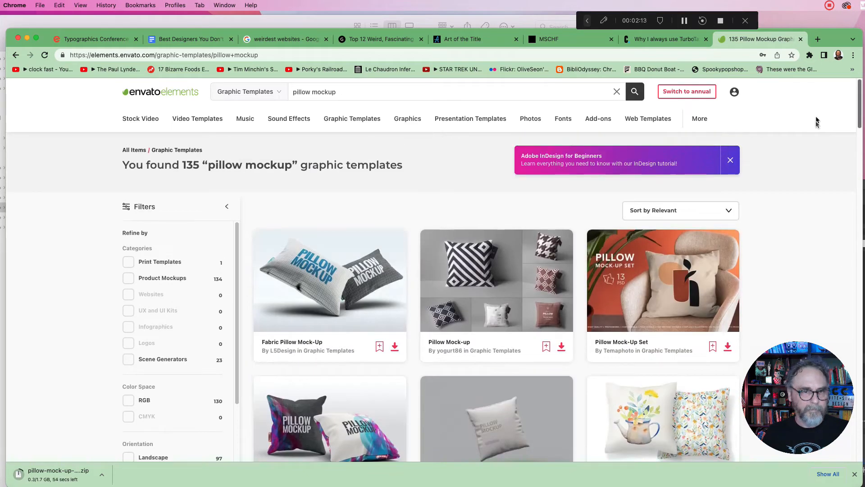
{"action": "scroll", "coordinate": [496, 270], "scroll_direction": "down", "scroll_amount": 5}
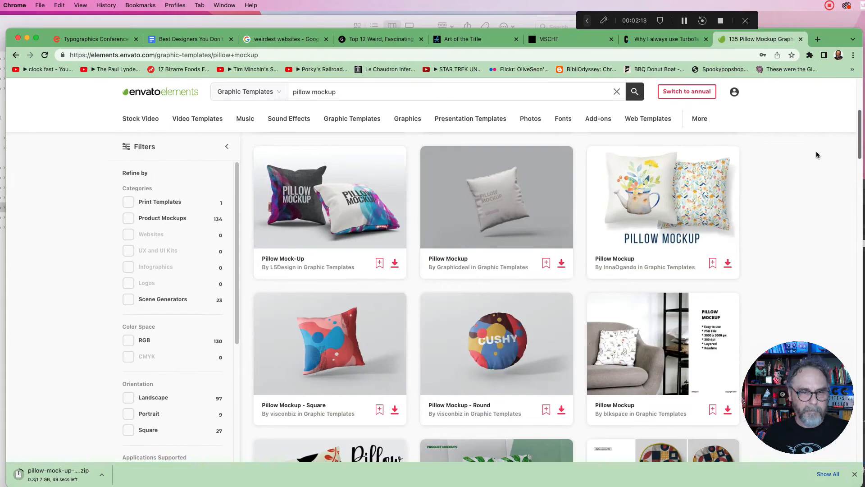
{"action": "left_click", "coordinate": [361, 332]}
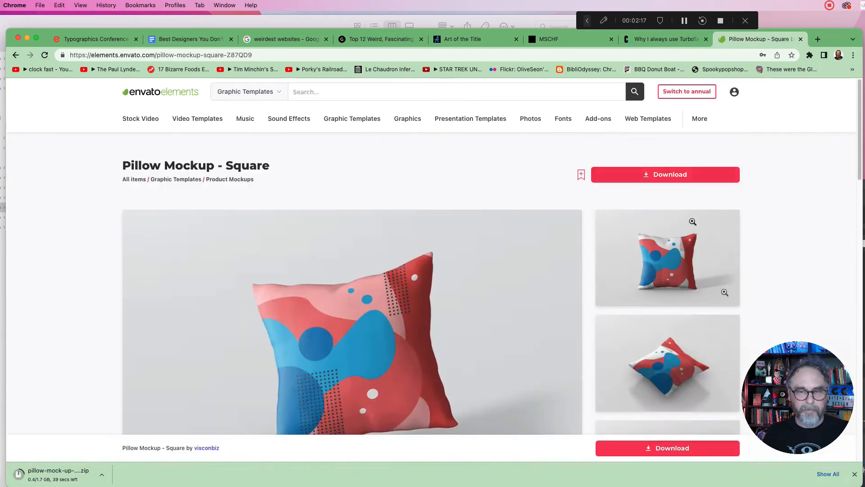
{"action": "left_click", "coordinate": [693, 173]}
{"action": "left_click", "coordinate": [375, 251]}
{"action": "left_click", "coordinate": [434, 354]}
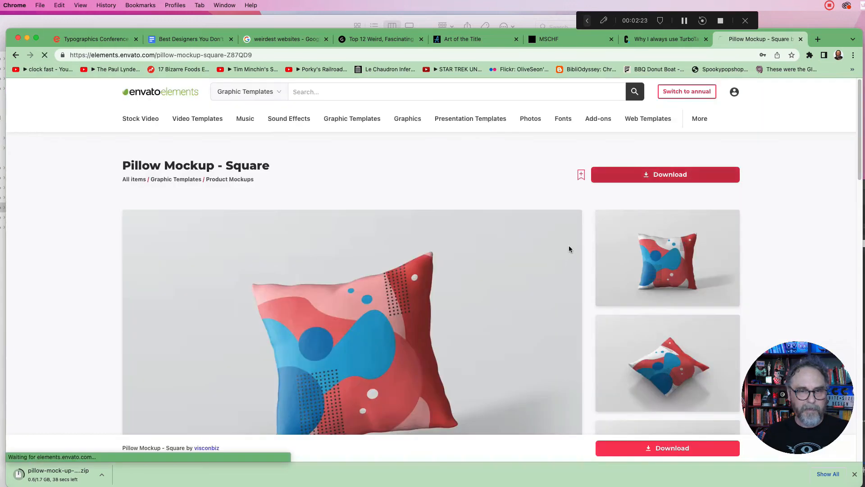
- Minimize Chrome, switch to Finder and select the downloaded pillow-mockup-square zip in the Downloads folder
{"action": "left_click", "coordinate": [27, 37]}
{"action": "left_click", "coordinate": [49, 33]}
{"action": "left_click_drag", "start_coordinate": [47, 29], "coordinate": [361, 68]}
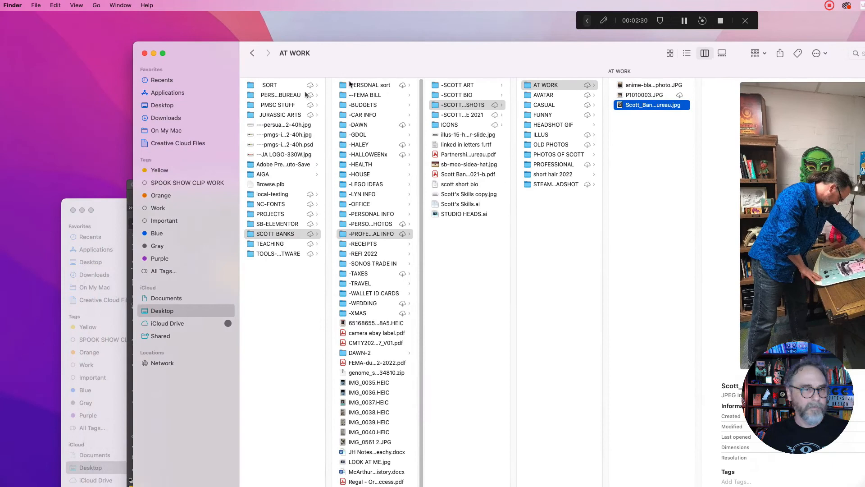
{"action": "left_click", "coordinate": [162, 117]}
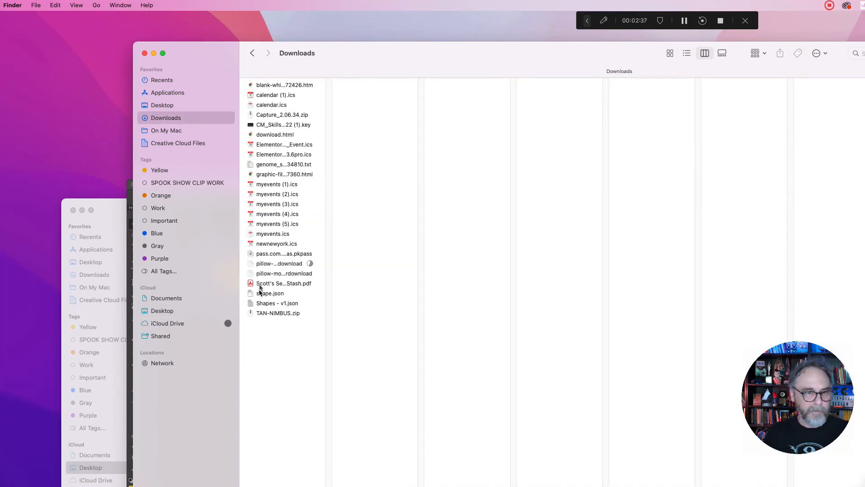
{"action": "left_click", "coordinate": [255, 274]}
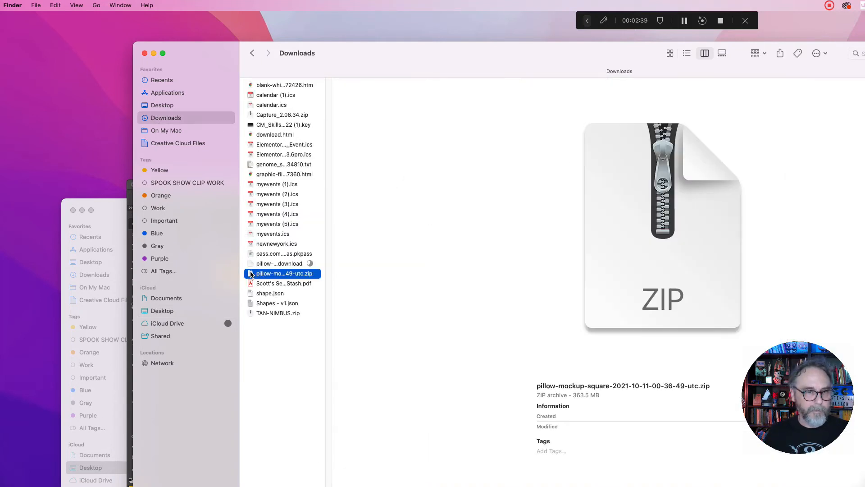
- Arrange the windows and move both downloaded pillow mockup zips from Downloads into the -BSD-004-PATTERN folder
{"action": "left_click_drag", "start_coordinate": [414, 85], "coordinate": [576, 189]}
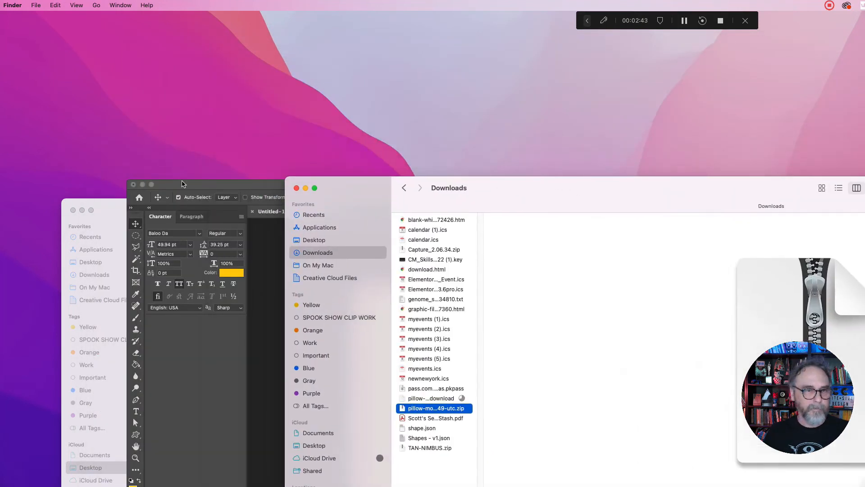
{"action": "left_click_drag", "start_coordinate": [183, 183], "coordinate": [143, 357]}
{"action": "left_click", "coordinate": [233, 201]}
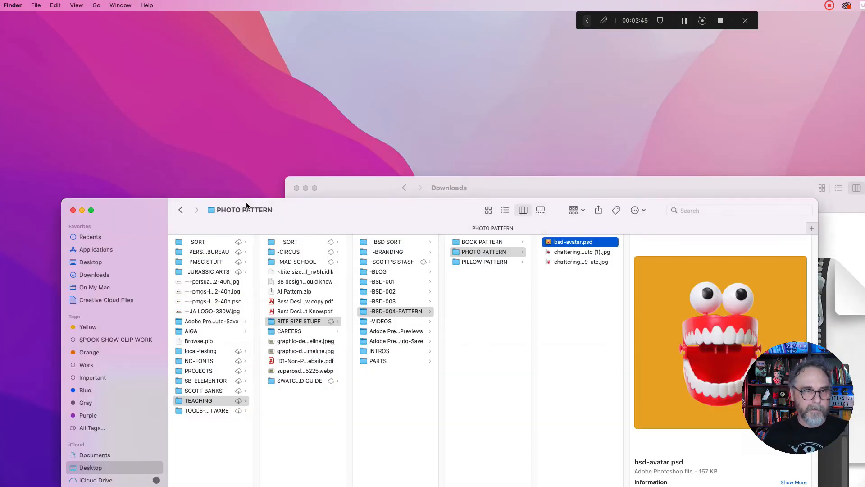
{"action": "left_click_drag", "start_coordinate": [557, 189], "coordinate": [841, 156]}
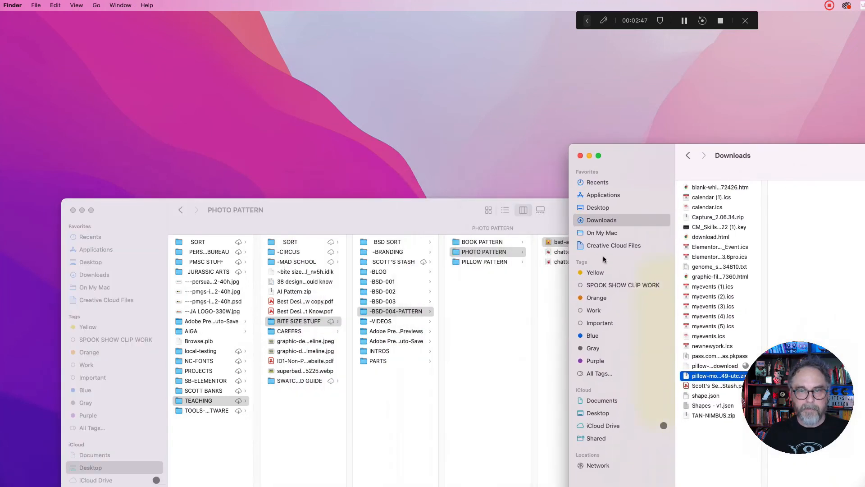
{"action": "left_click_drag", "start_coordinate": [684, 377], "coordinate": [516, 356]}
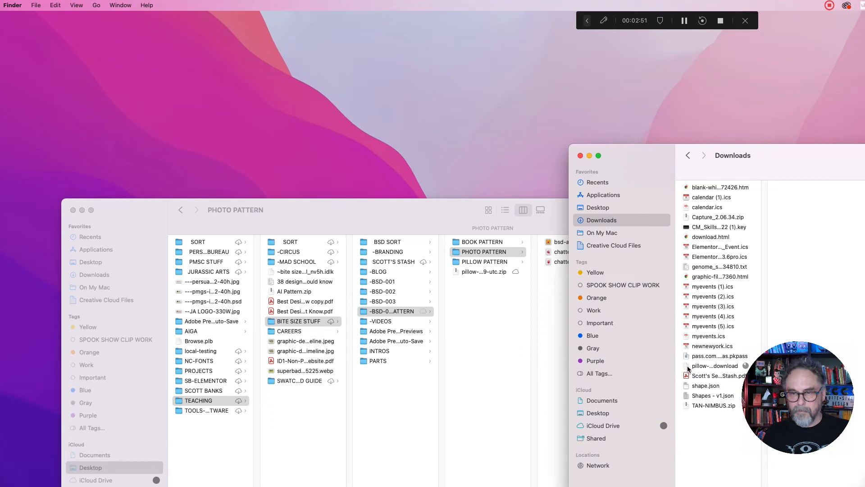
{"action": "left_click", "coordinate": [689, 367]}
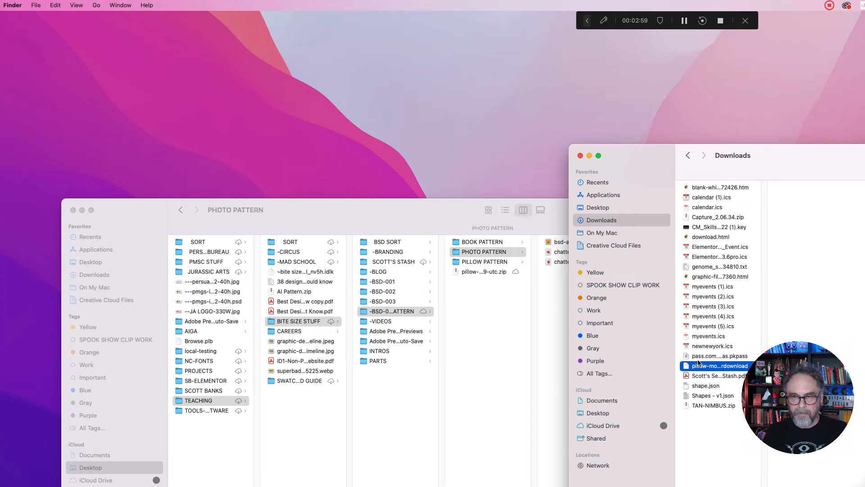
{"action": "left_click_drag", "start_coordinate": [697, 369], "coordinate": [486, 333]}
- Extract the pillow-mock-up-set and pillow-mockup-square zip archives in the -BSD-004-PATTERN folder
{"action": "double_click", "coordinate": [455, 272]}
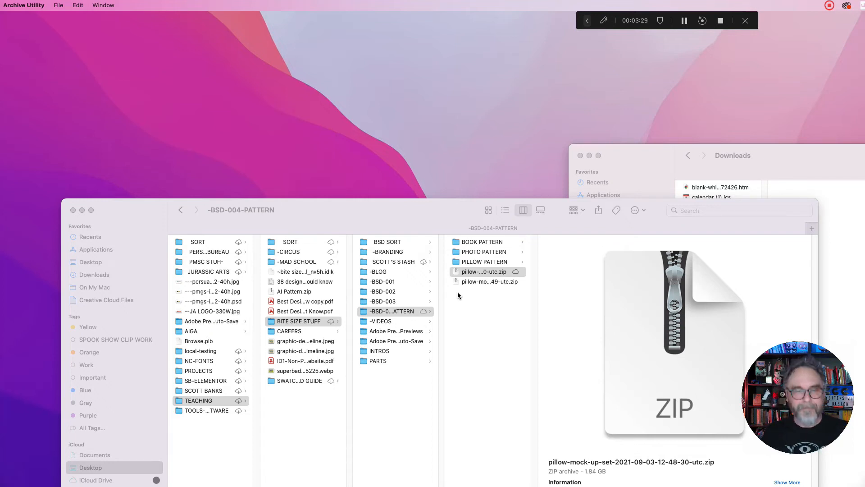
{"action": "left_click", "coordinate": [461, 299]}
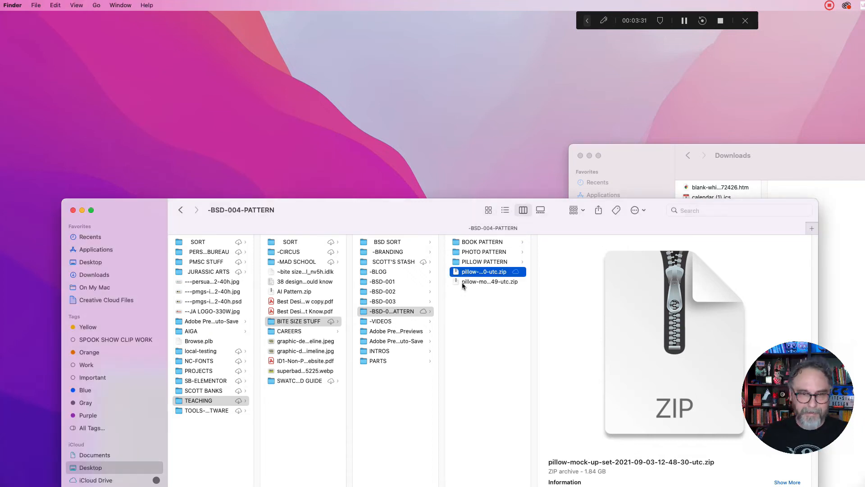
{"action": "left_click", "coordinate": [458, 283]}
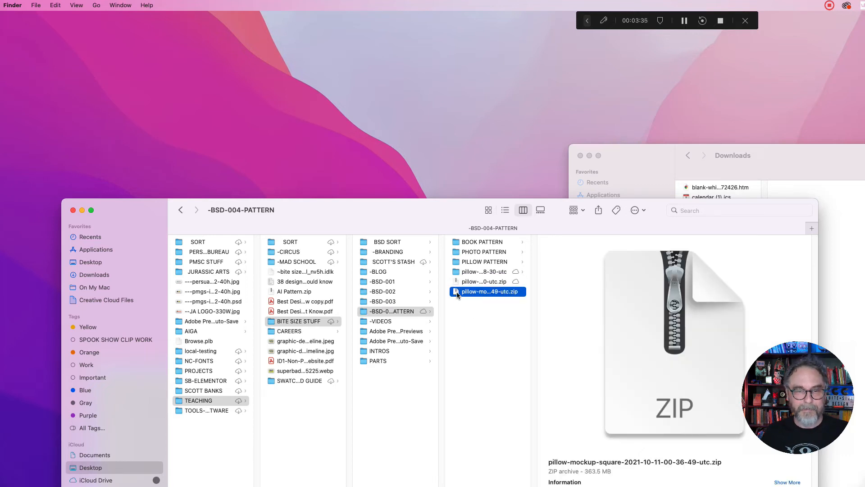
{"action": "double_click", "coordinate": [457, 292]}
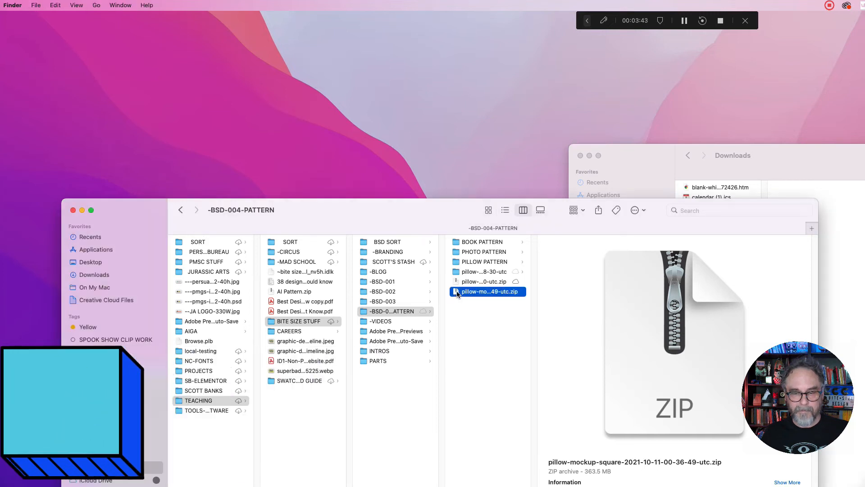
- Preview the front-view and side-view PSD files in the extracted pillow-mockup-square folder to compare pillow angles
{"action": "left_click", "coordinate": [477, 291]}
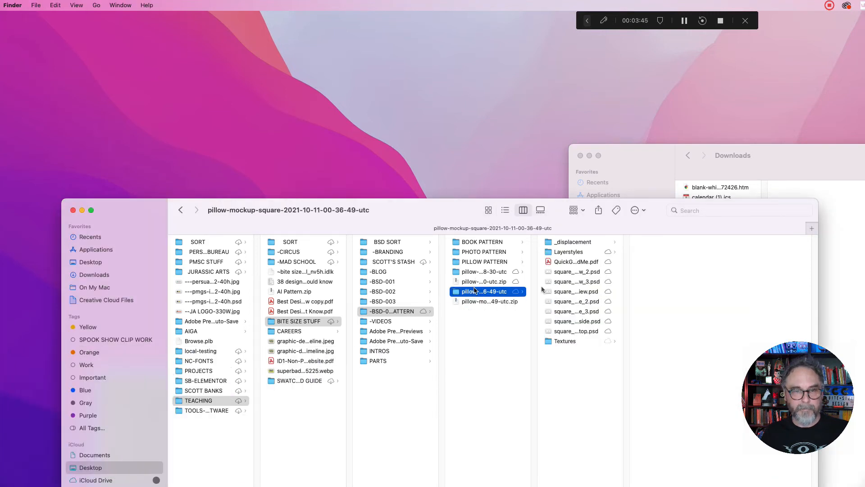
{"action": "left_click", "coordinate": [578, 273]}
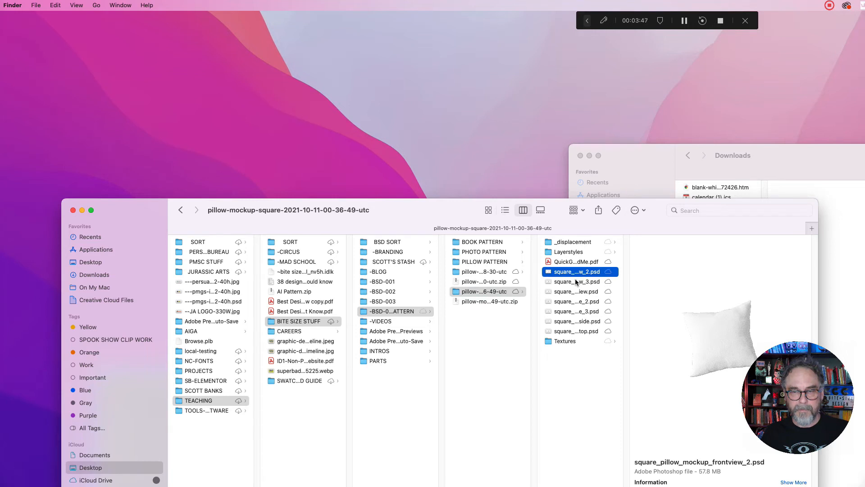
{"action": "left_click", "coordinate": [577, 281]}
{"action": "left_click", "coordinate": [575, 293]}
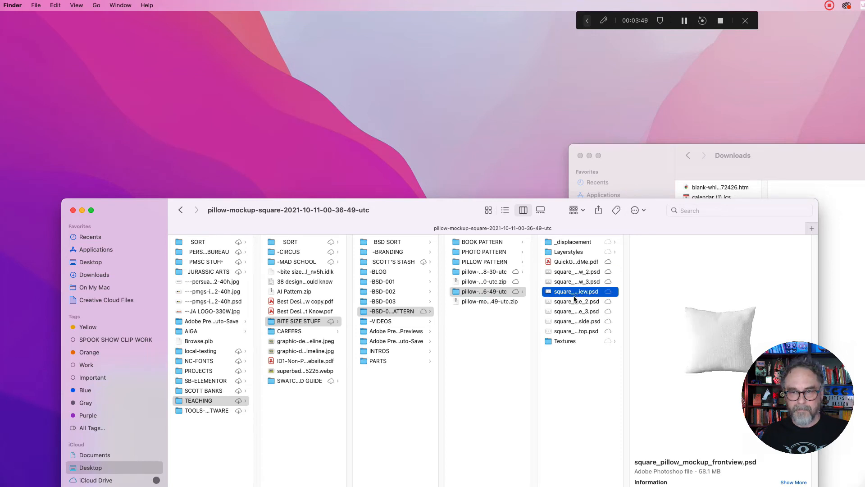
{"action": "left_click", "coordinate": [574, 302]}
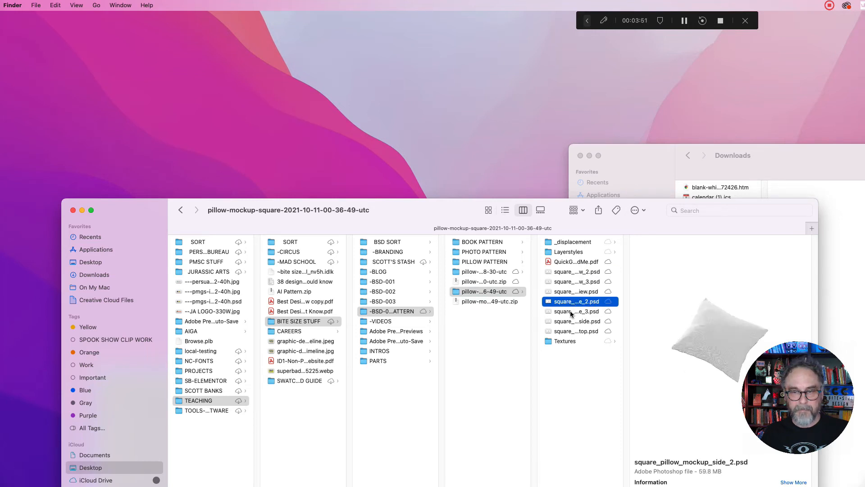
{"action": "left_click", "coordinate": [571, 312]}
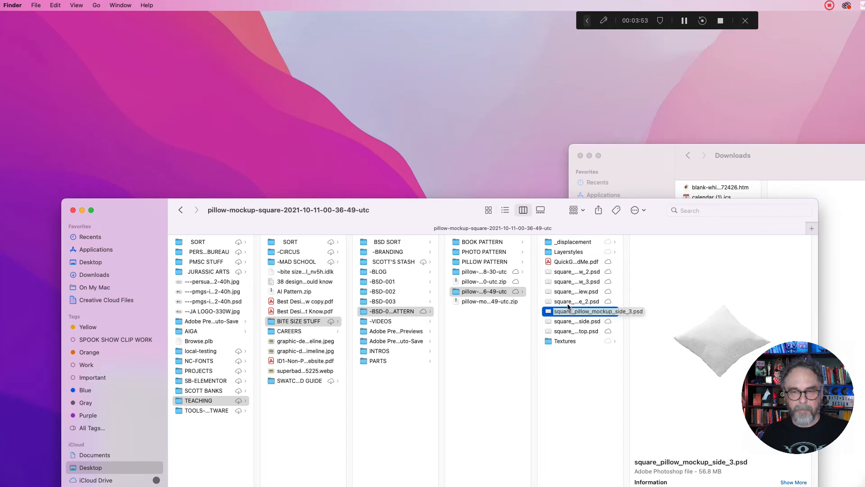
- Open square_pillow_mockup_side_2.psd in Photoshop and move its window up so the document is fully workable
{"action": "left_click", "coordinate": [568, 303]}
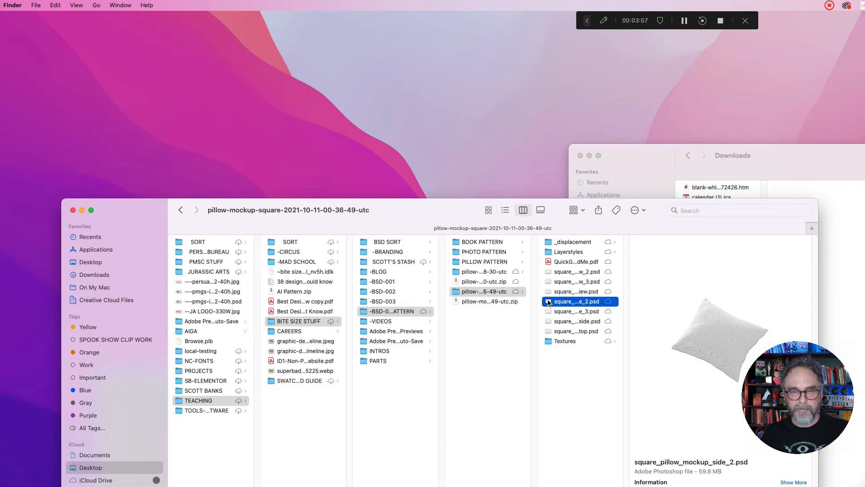
{"action": "double_click", "coordinate": [549, 303]}
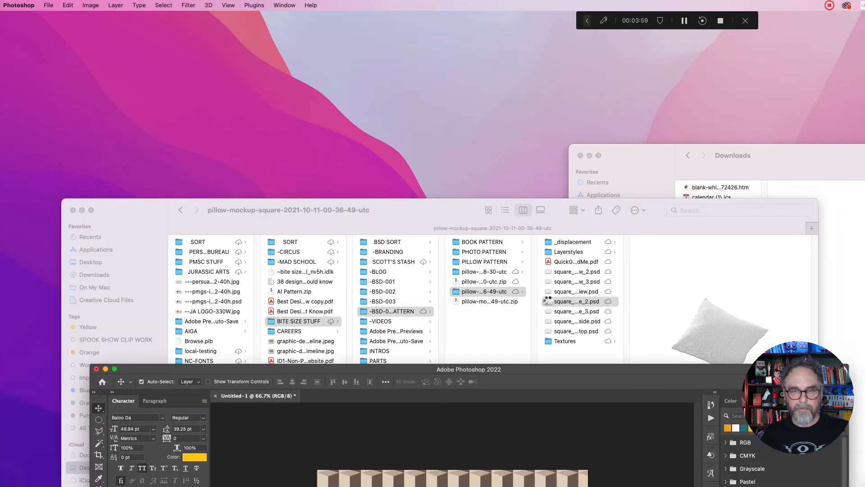
{"action": "left_click_drag", "start_coordinate": [557, 371], "coordinate": [569, 80]}
{"action": "key", "text": "super+0"}
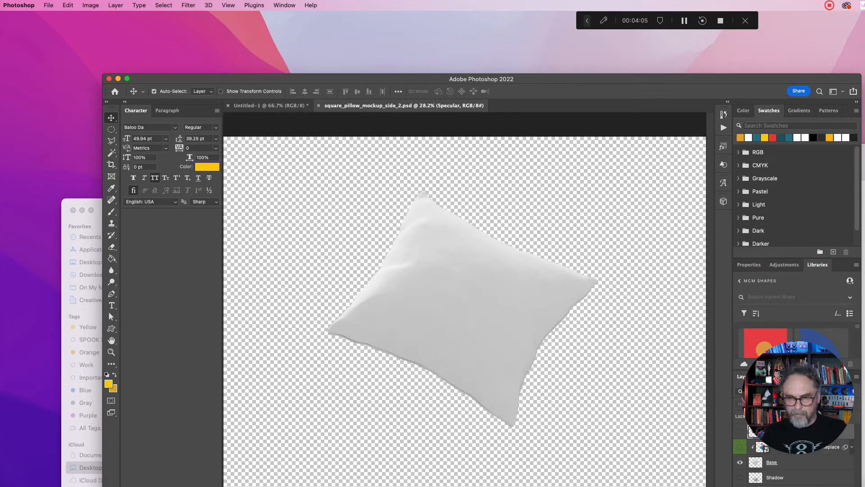
- Turn on the visibility of the Background group, the Shadow layer and the Specular layer
{"action": "left_click", "coordinate": [740, 486]}
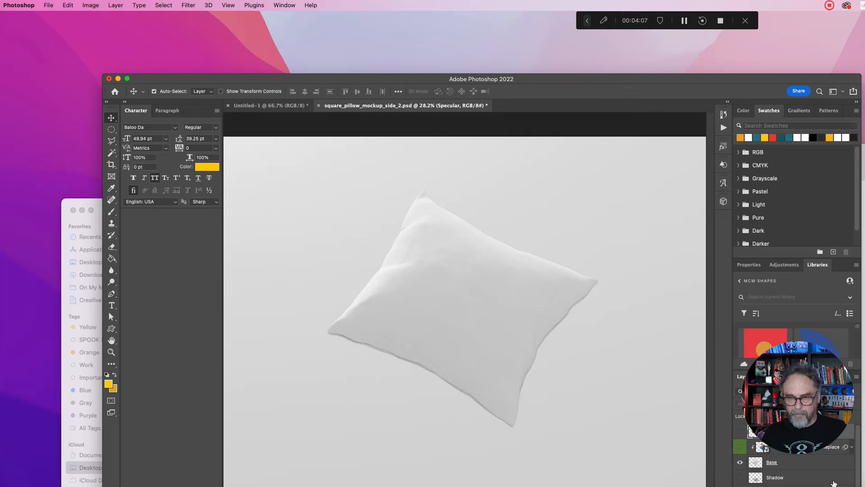
{"action": "scroll", "coordinate": [857, 467], "scroll_direction": "down", "scroll_amount": 3}
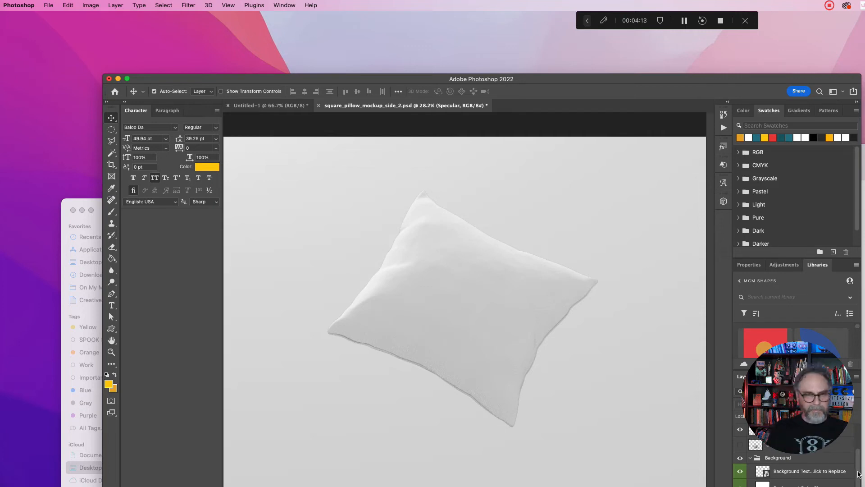
{"action": "scroll", "coordinate": [859, 473], "scroll_direction": "up", "scroll_amount": 3}
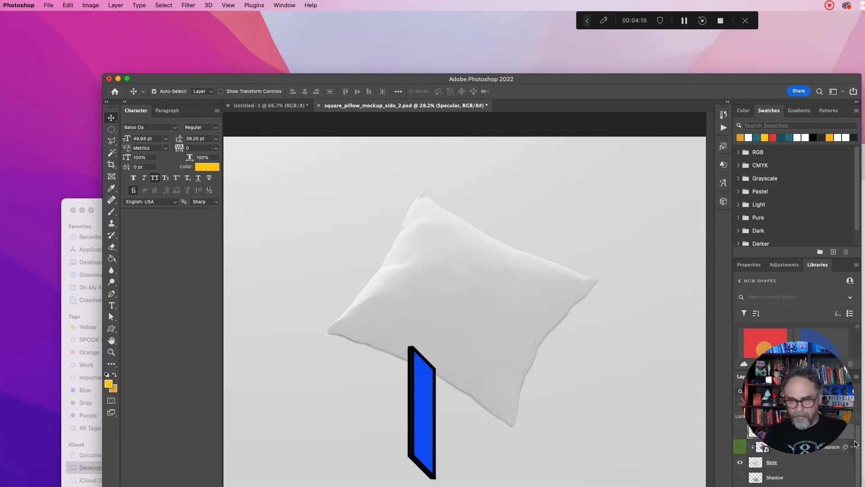
{"action": "left_click", "coordinate": [739, 478]}
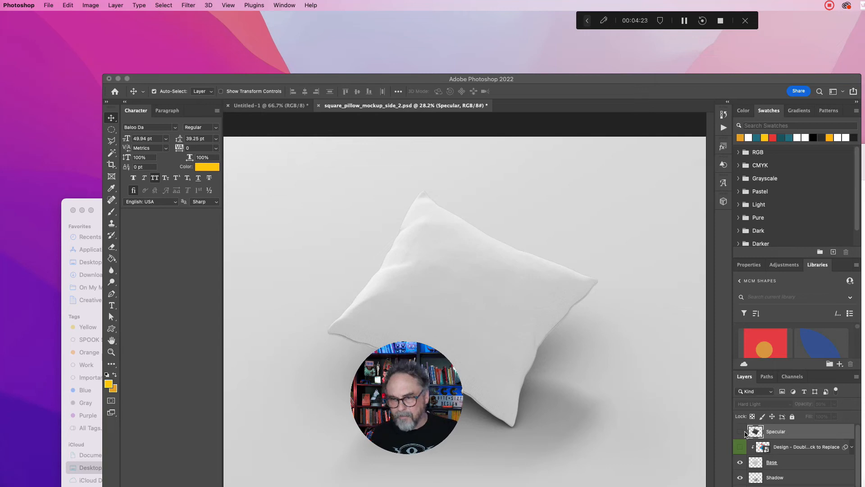
{"action": "left_click", "coordinate": [740, 434]}
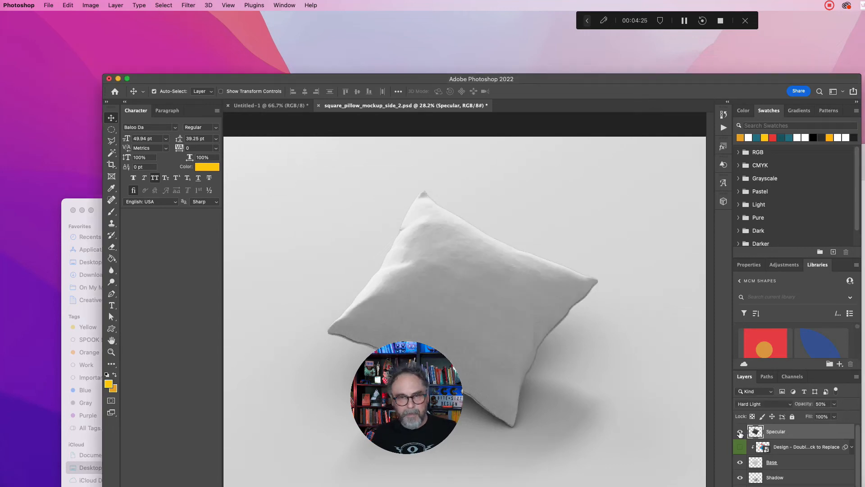
- Open the contents of the "Design - Double Click to Replace" Smart Object
{"action": "left_click_drag", "start_coordinate": [416, 354], "coordinate": [238, 385]}
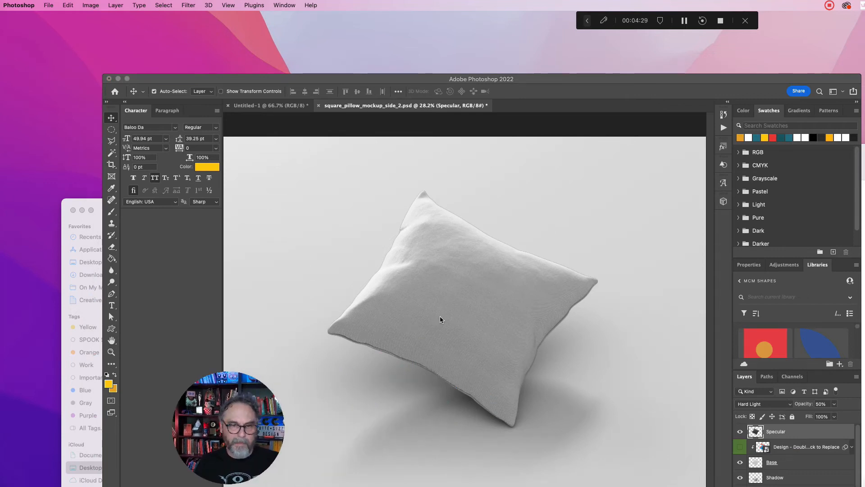
{"action": "double_click", "coordinate": [760, 447]}
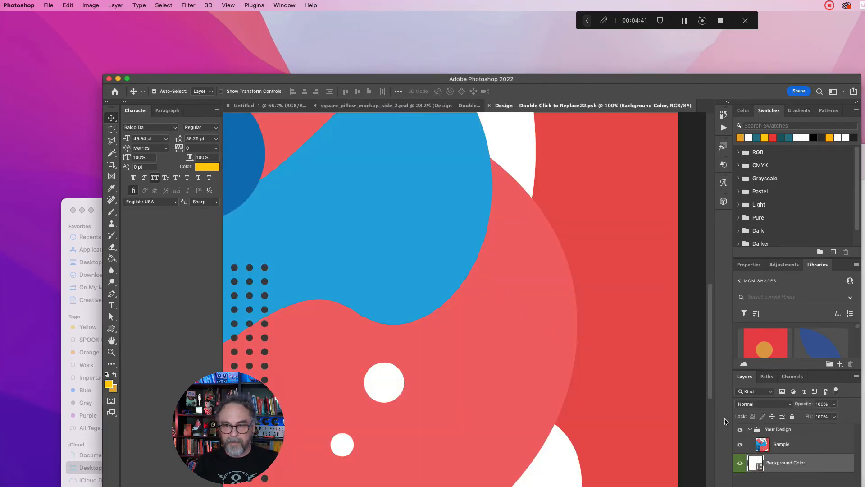
- Hide the Sample layer and paste the copied cube pattern into the design document as a Smart Object
{"action": "left_click", "coordinate": [741, 445]}
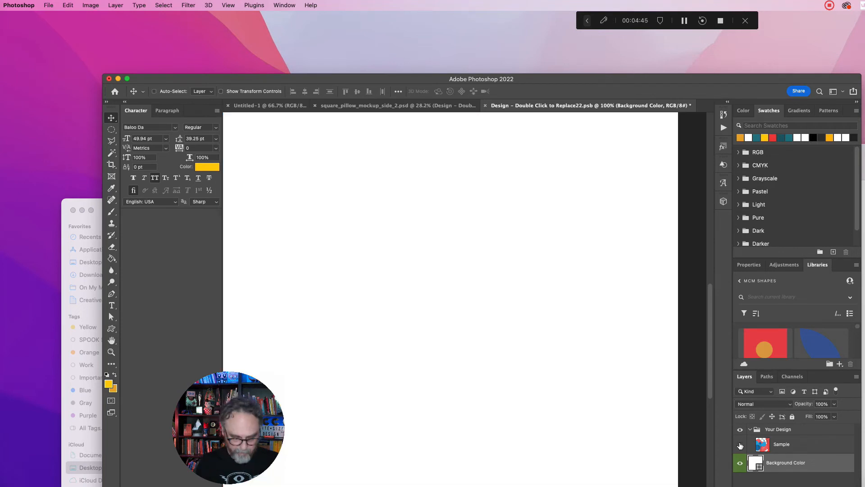
{"action": "key", "text": "super+v"}
{"action": "left_click", "coordinate": [625, 193]}
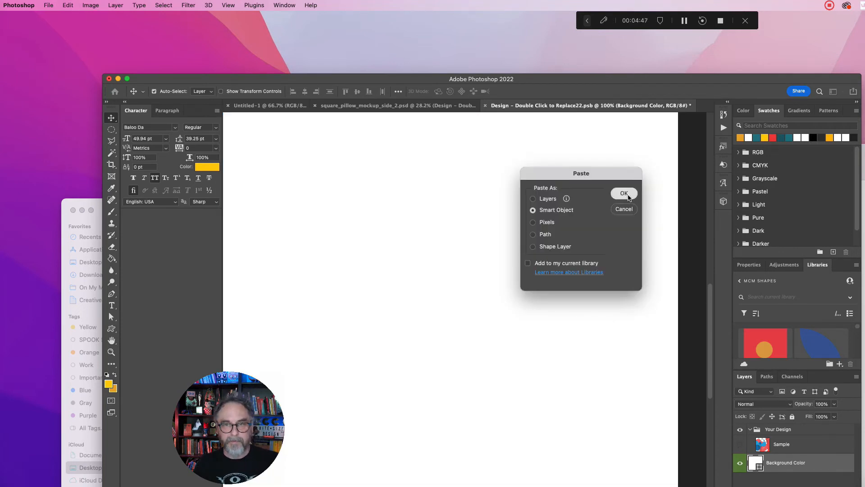
- Scale the pasted cube pattern proportionally to about 176.55% and position it so it covers the canvas width from the upper edge down
{"action": "left_click_drag", "start_coordinate": [247, 313], "coordinate": [217, 315]}
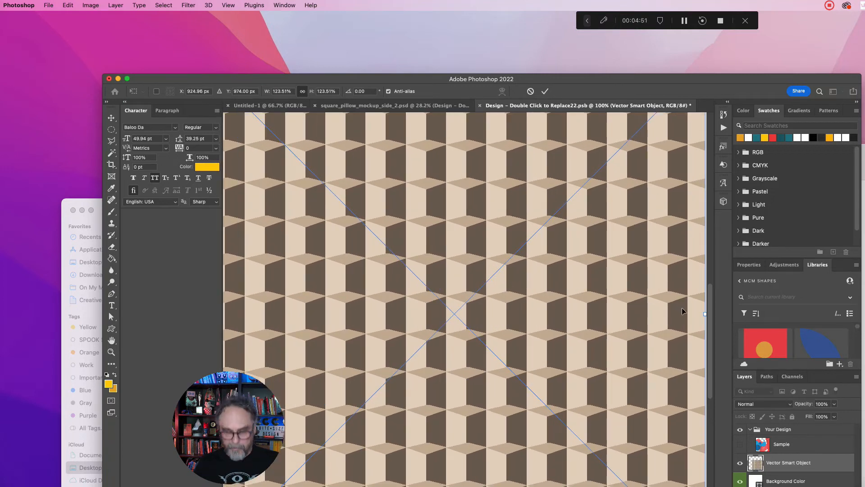
{"action": "key", "text": "super+0"}
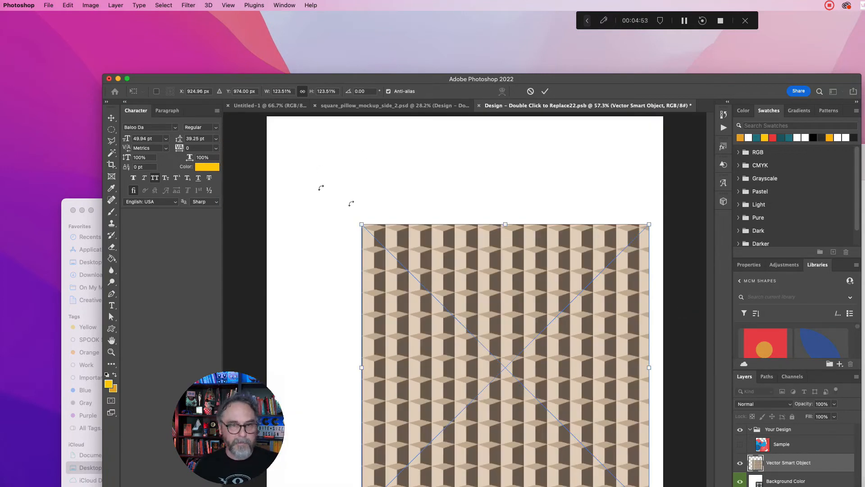
{"action": "left_click_drag", "start_coordinate": [363, 222], "coordinate": [247, 119]}
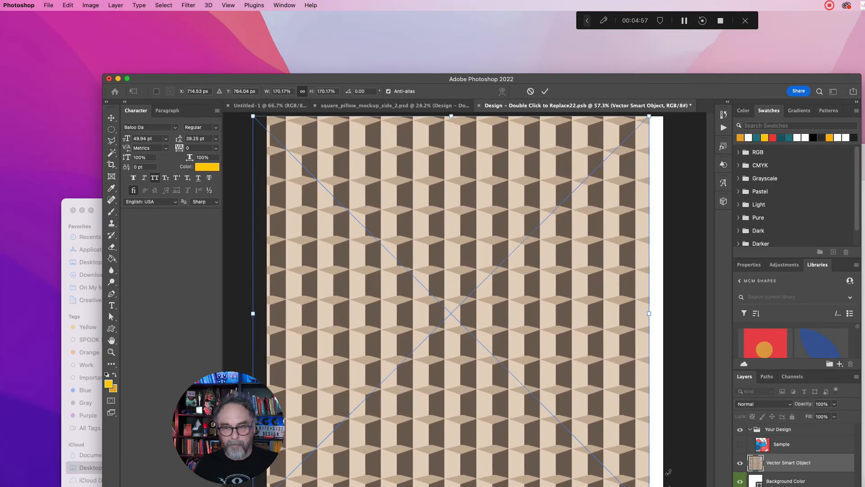
{"action": "left_click_drag", "start_coordinate": [649, 484], "coordinate": [663, 486]}
{"action": "left_click_drag", "start_coordinate": [572, 396], "coordinate": [568, 381]}
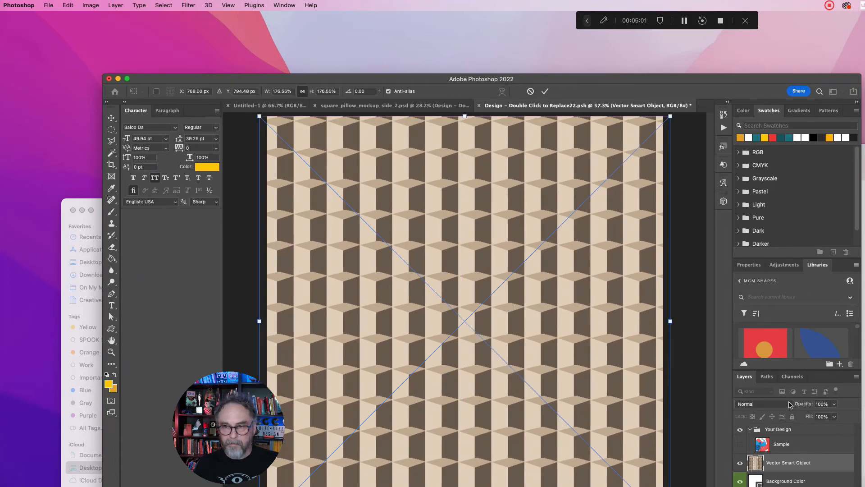
- Place the pattern and save the Smart Object contents, and make the Design layer visible in square_pillow_mockup_side_2.psd
{"action": "key", "text": "super+s"}
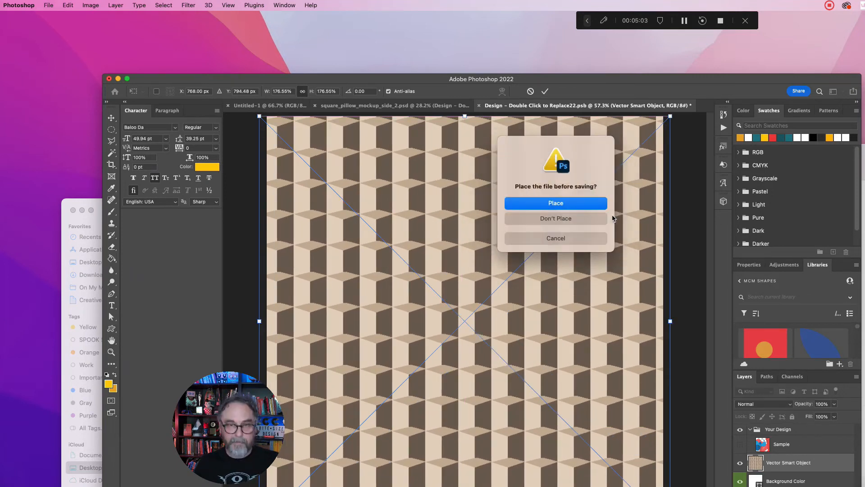
{"action": "left_click", "coordinate": [534, 203]}
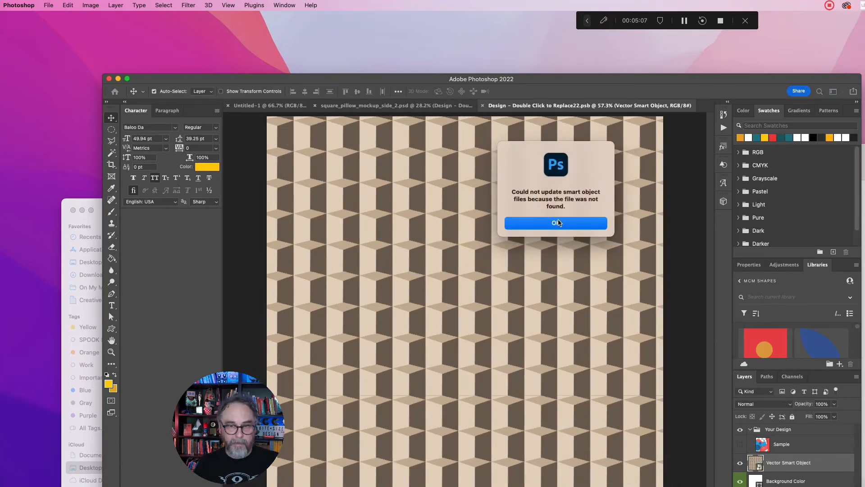
{"action": "left_click", "coordinate": [558, 222]}
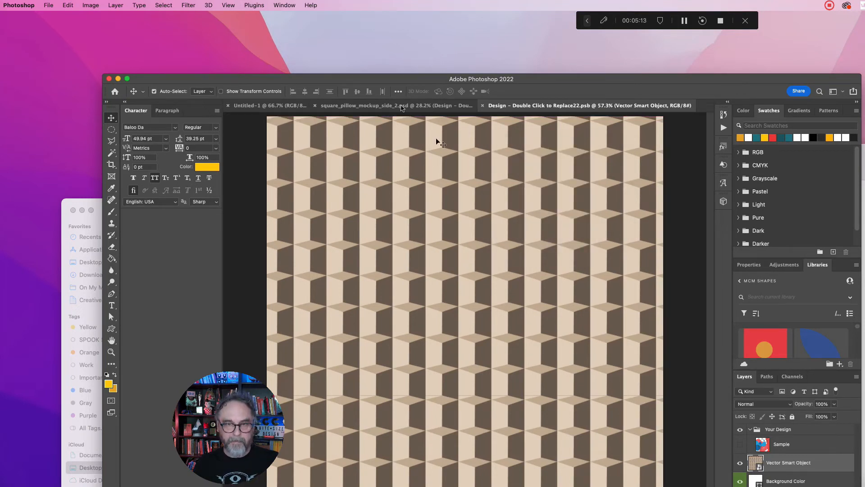
{"action": "left_click", "coordinate": [358, 106]}
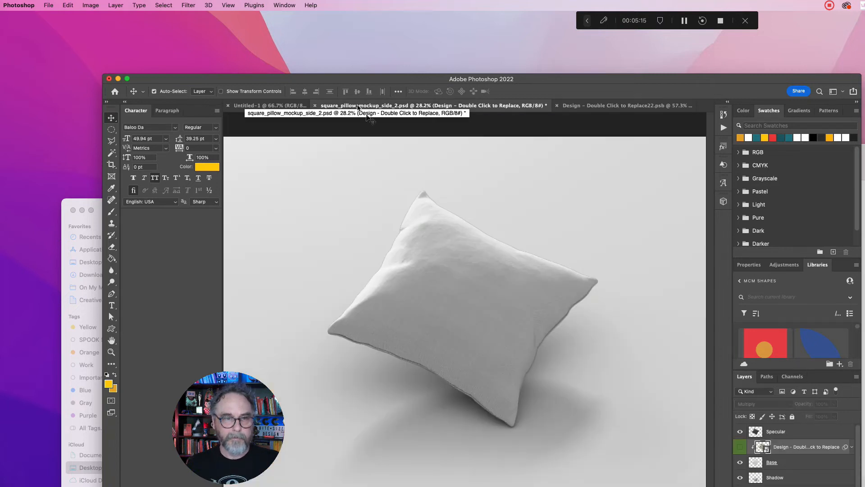
{"action": "left_click", "coordinate": [741, 448]}
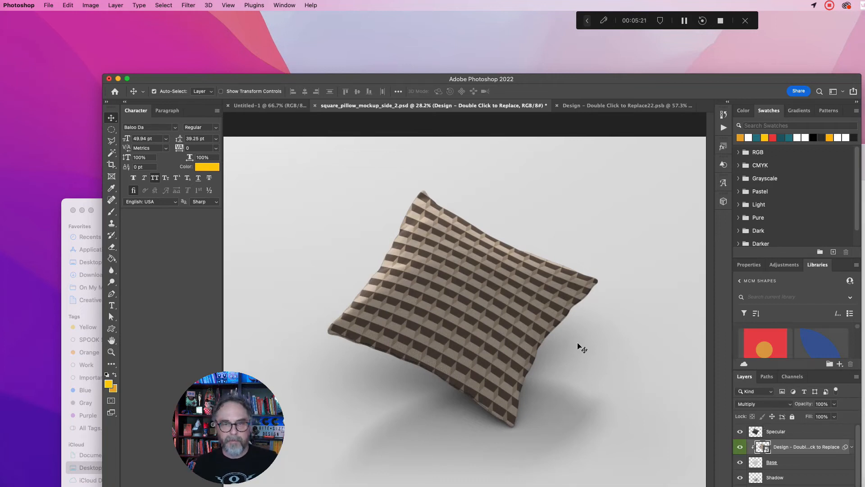
- Examine the pattern on the pillow fabric up close and compare it with the Specular layer hidden and shown
{"action": "left_click", "coordinate": [111, 352]}
{"action": "left_click", "coordinate": [440, 317]}
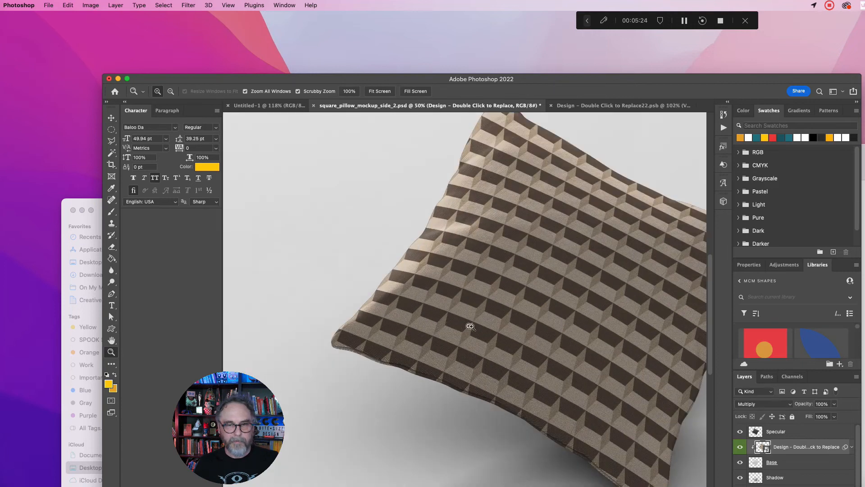
{"action": "left_click", "coordinate": [554, 327]}
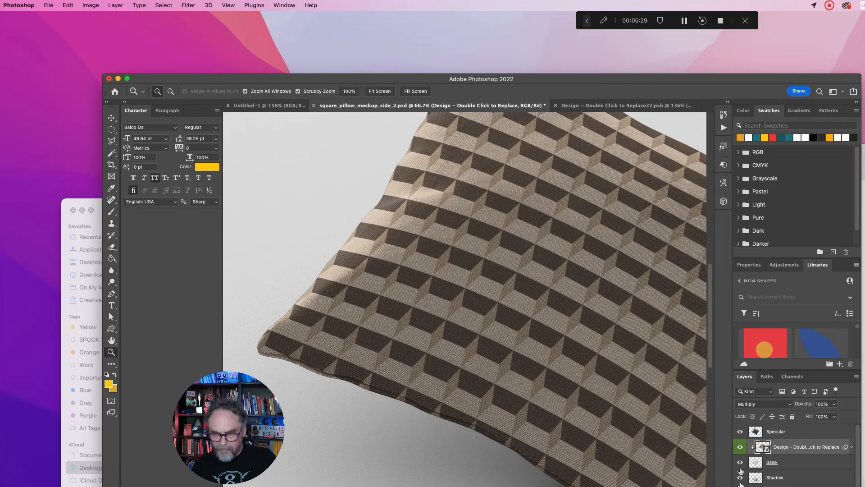
{"action": "left_click", "coordinate": [741, 432]}
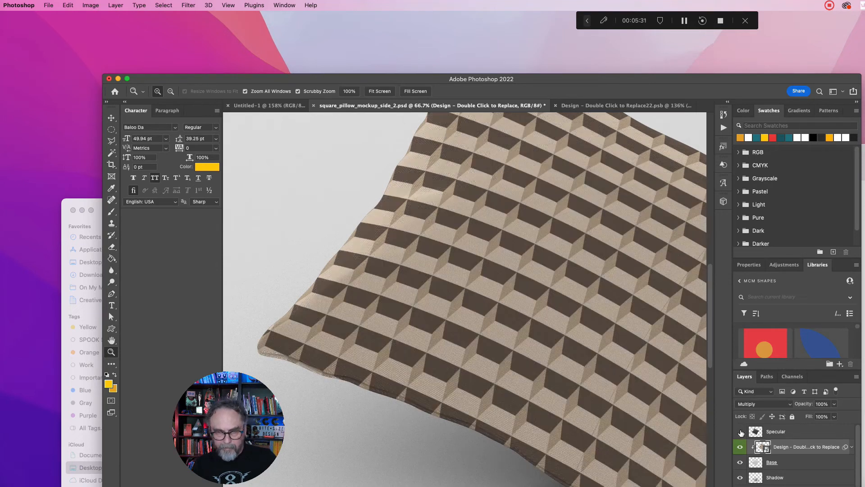
{"action": "left_click", "coordinate": [741, 432]}
{"action": "left_click", "coordinate": [741, 431]}
{"action": "left_click", "coordinate": [740, 432]}
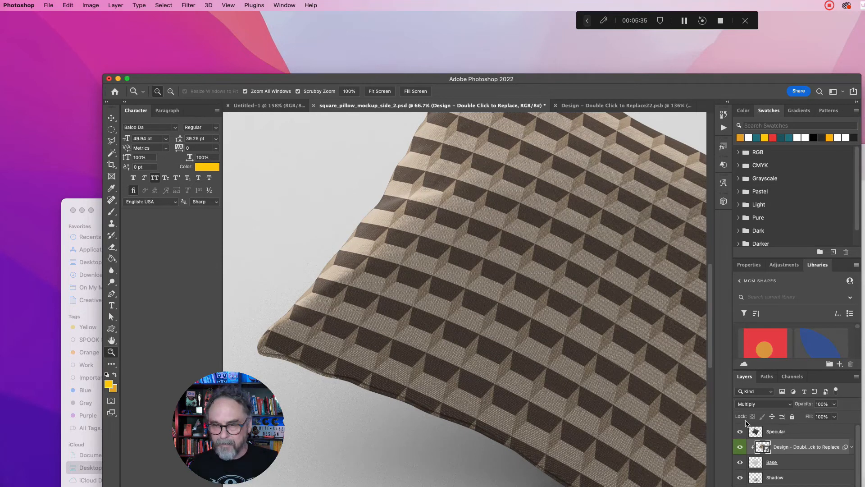
- Recolor the Background Color Changer fill layer to a muted tan with hue 31° and saturation 27%
{"action": "scroll", "coordinate": [859, 468], "scroll_direction": "down", "scroll_amount": 2}
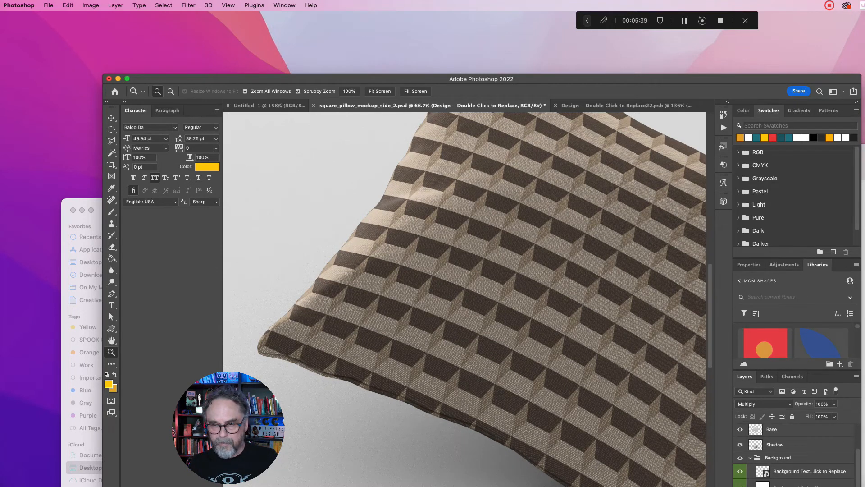
{"action": "double_click", "coordinate": [762, 485]}
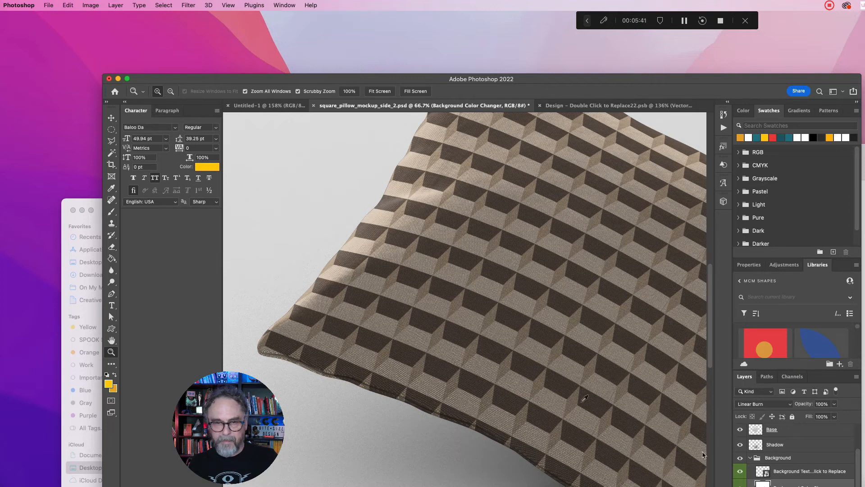
{"action": "left_click", "coordinate": [655, 451]}
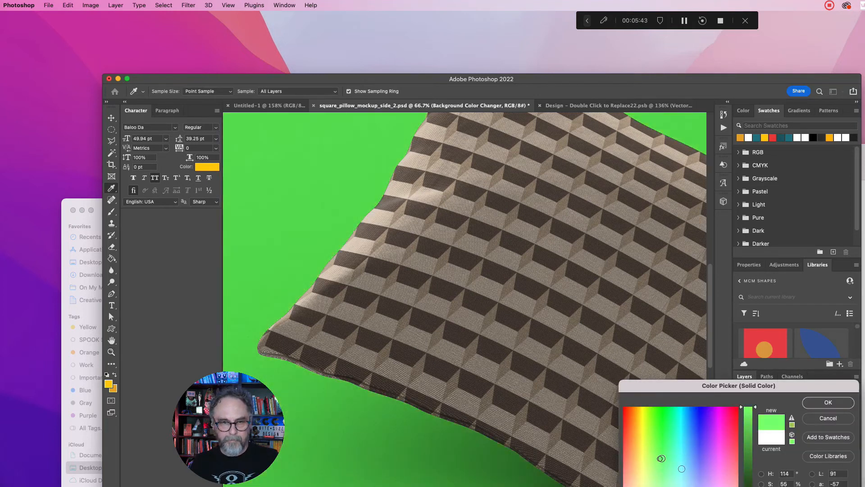
{"action": "left_click", "coordinate": [702, 485]}
{"action": "left_click_drag", "start_coordinate": [702, 485], "coordinate": [624, 483]}
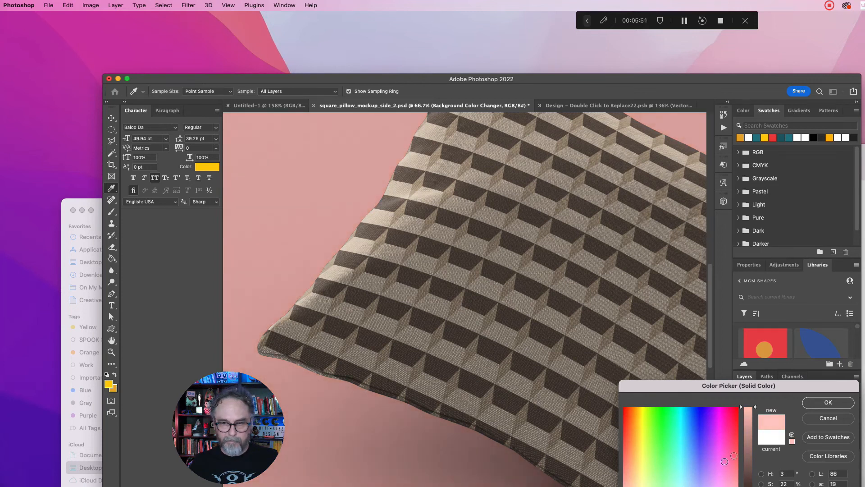
{"action": "left_click_drag", "start_coordinate": [748, 441], "coordinate": [747, 432]}
{"action": "left_click_drag", "start_coordinate": [631, 482], "coordinate": [632, 471]}
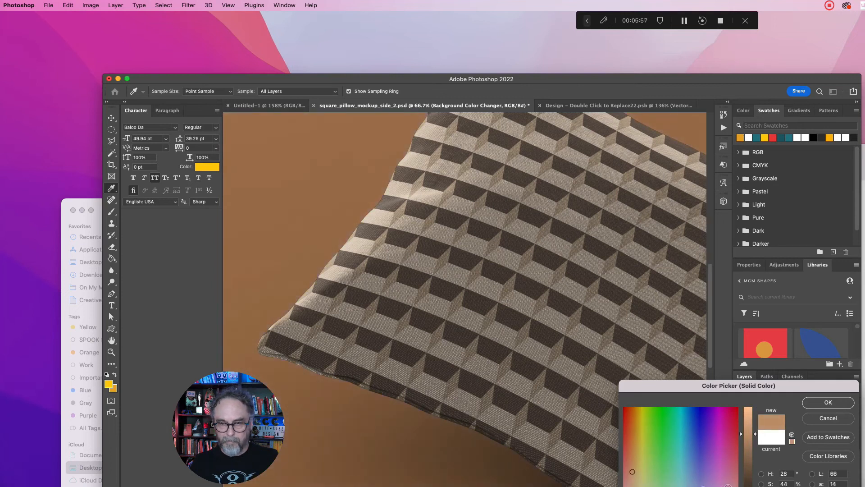
{"action": "left_click", "coordinate": [741, 436]}
{"action": "left_click", "coordinate": [742, 441]}
{"action": "left_click_drag", "start_coordinate": [634, 474], "coordinate": [633, 483]}
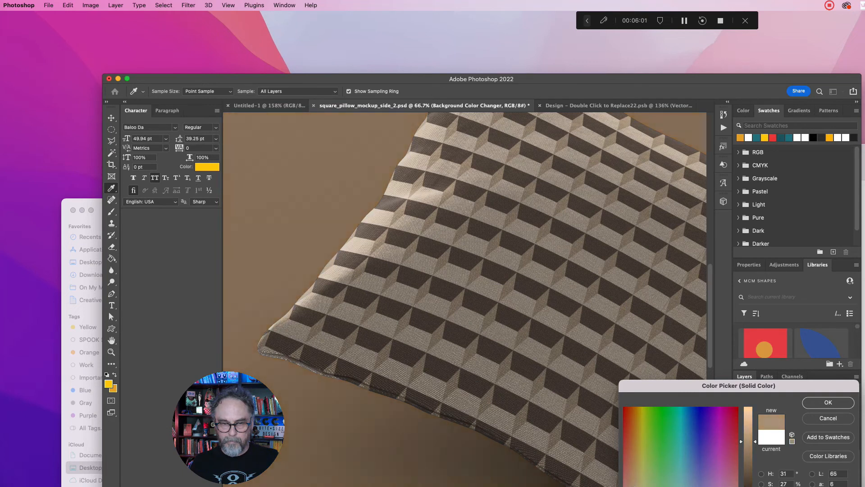
{"action": "left_click", "coordinate": [817, 402]}
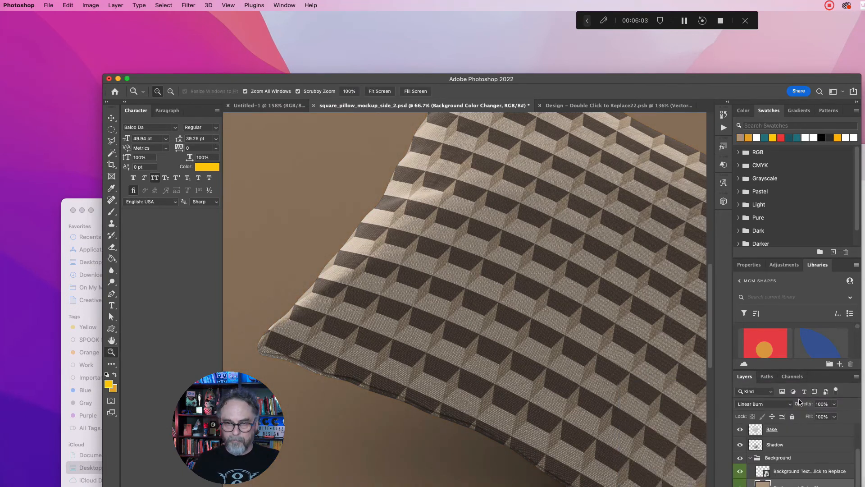
- Close the design Smart Object document and close square_pillow_mockup_side_2.psd without saving its changes
{"action": "key", "text": "super+0"}
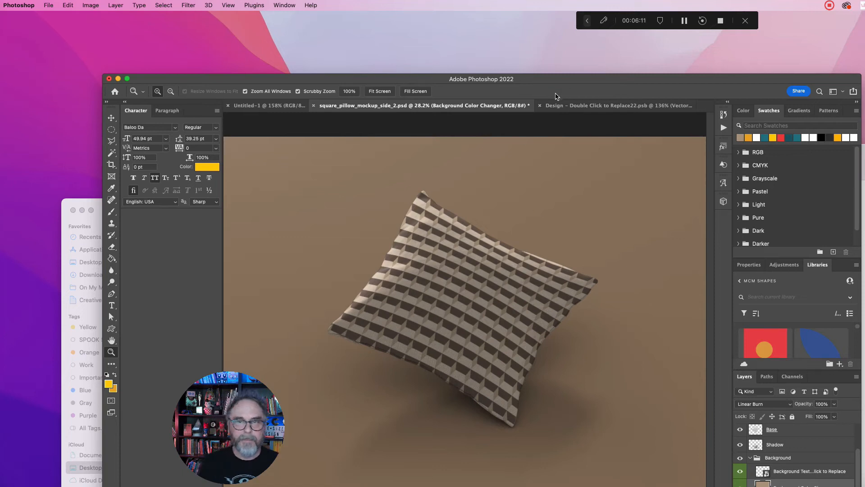
{"action": "left_click", "coordinate": [540, 105]}
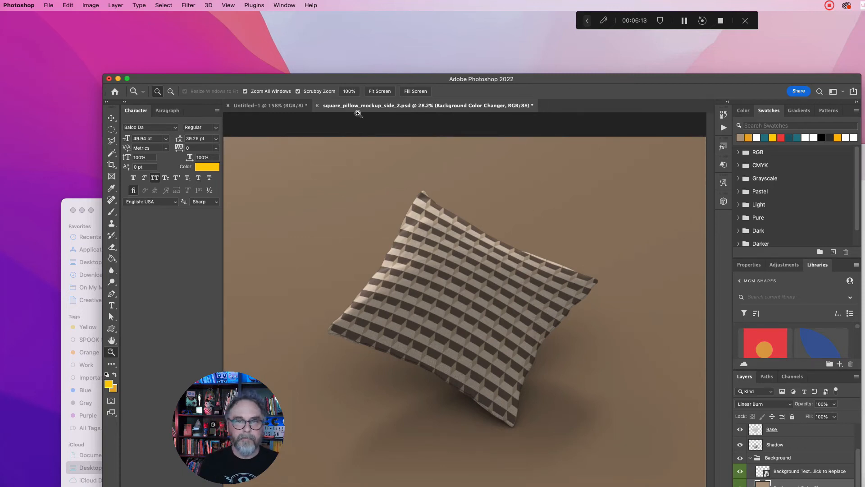
{"action": "left_click", "coordinate": [318, 105]}
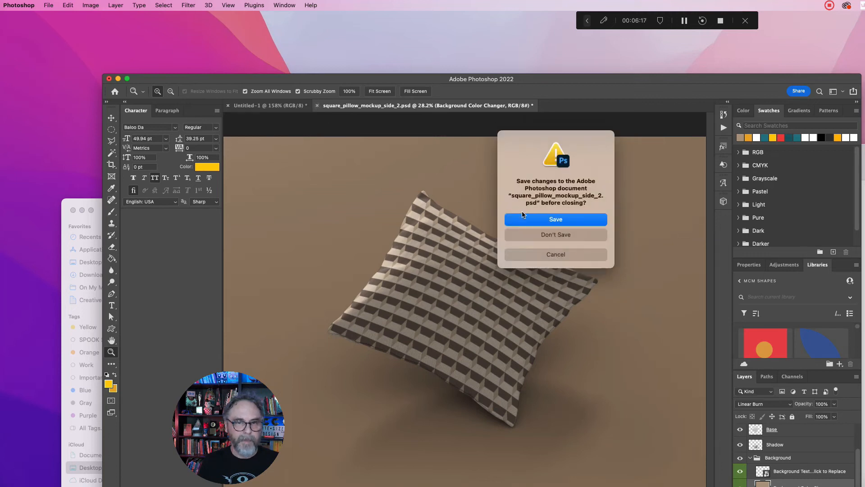
{"action": "left_click", "coordinate": [534, 234]}
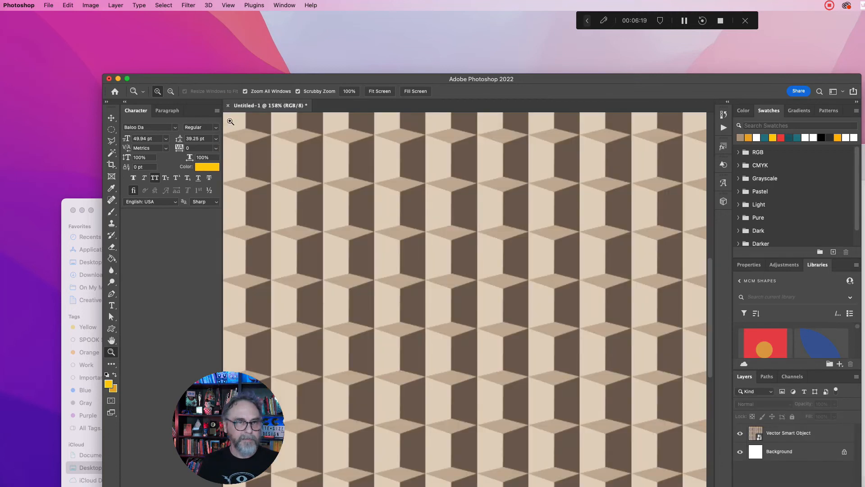
{"action": "left_click", "coordinate": [118, 79]}
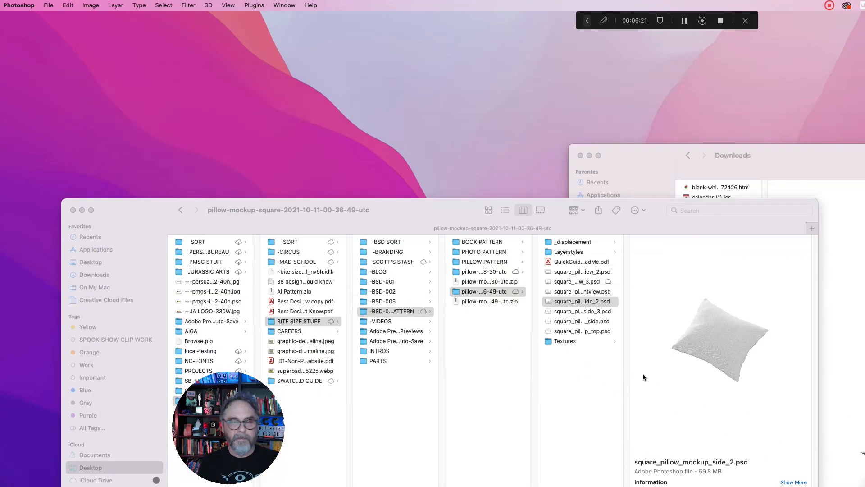
{"action": "left_click", "coordinate": [608, 401]}
{"action": "left_click", "coordinate": [474, 297]}
{"action": "left_click", "coordinate": [467, 272]}
{"action": "left_click", "coordinate": [562, 282]}
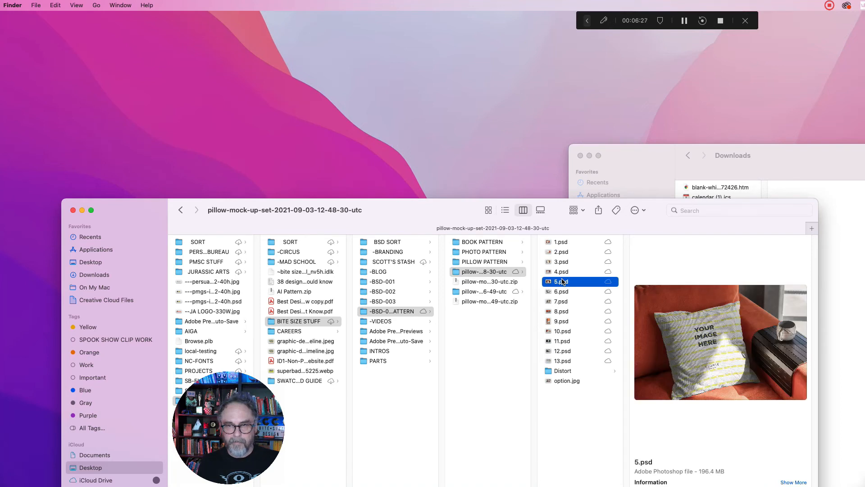
{"action": "left_click", "coordinate": [562, 262]}
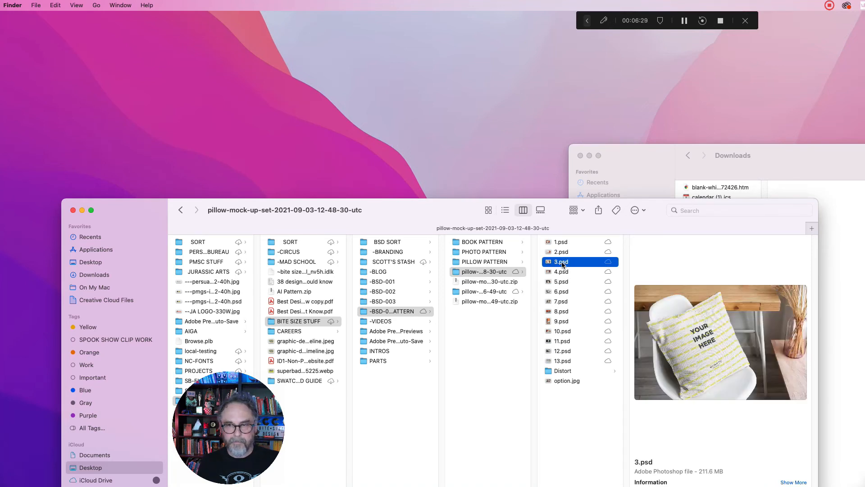
{"action": "left_click", "coordinate": [557, 253]}
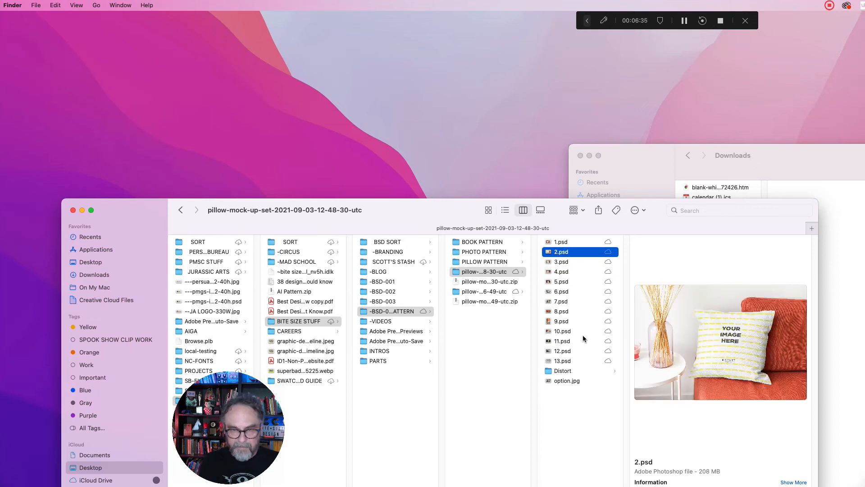
{"action": "left_click", "coordinate": [561, 352]}
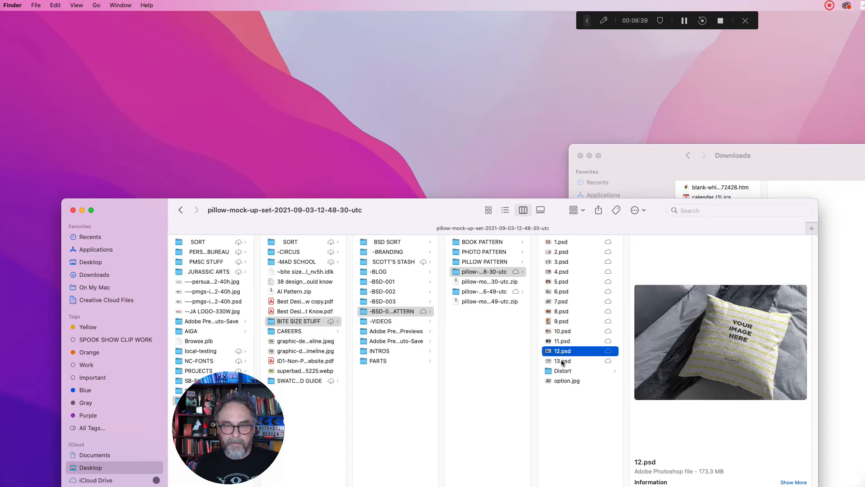
{"action": "left_click", "coordinate": [563, 361]}
{"action": "left_click", "coordinate": [558, 332]}
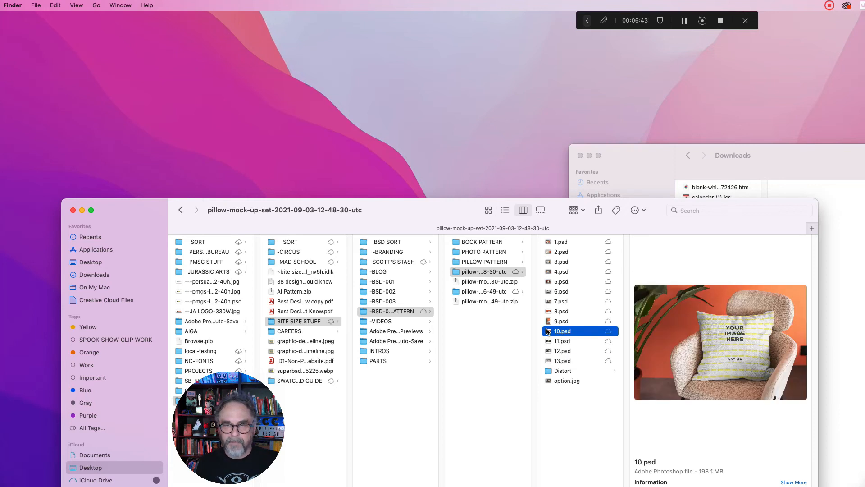
- Open 10.psd in Photoshop and open the contents of its Your Image1 Smart Object
{"action": "double_click", "coordinate": [548, 332]}
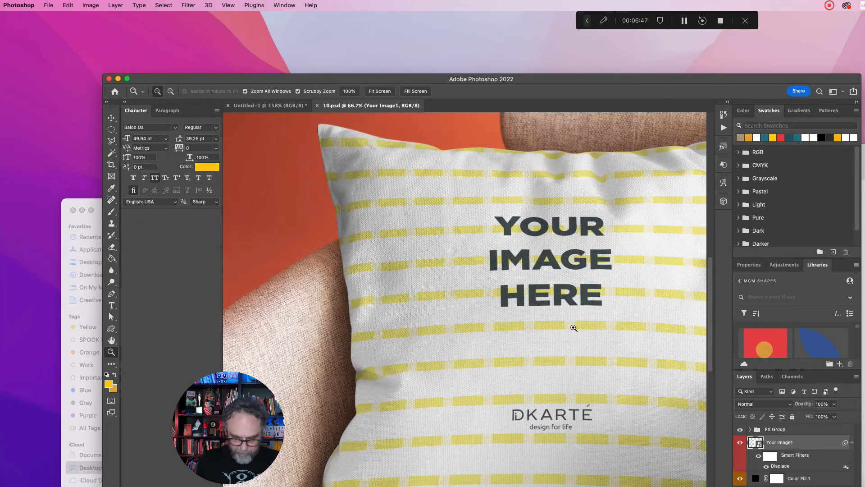
{"action": "key", "text": "super+0"}
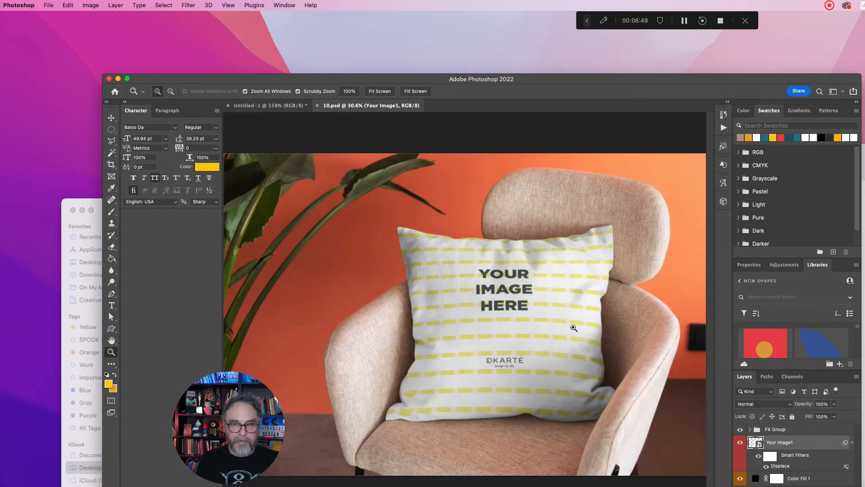
{"action": "double_click", "coordinate": [756, 444]}
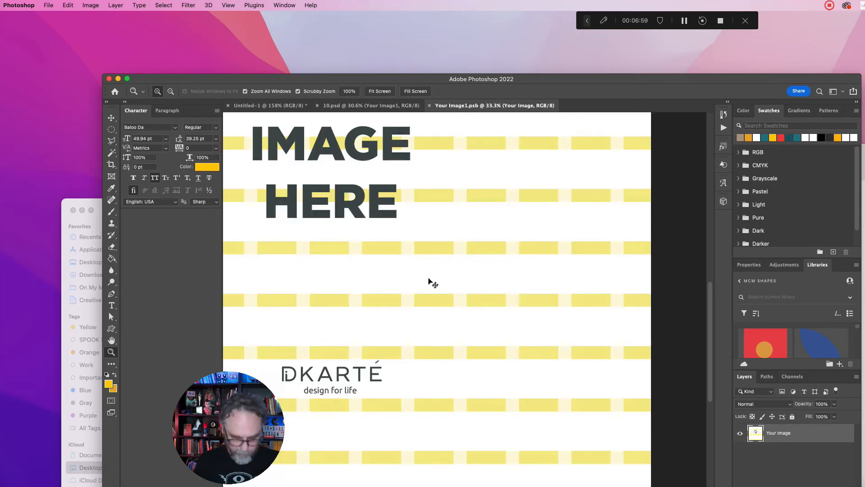
- Paste the cube pattern as a Smart Object, scale it to about 142% to cover the canvas, save it and view 10.psd
{"action": "key", "text": "super+v"}
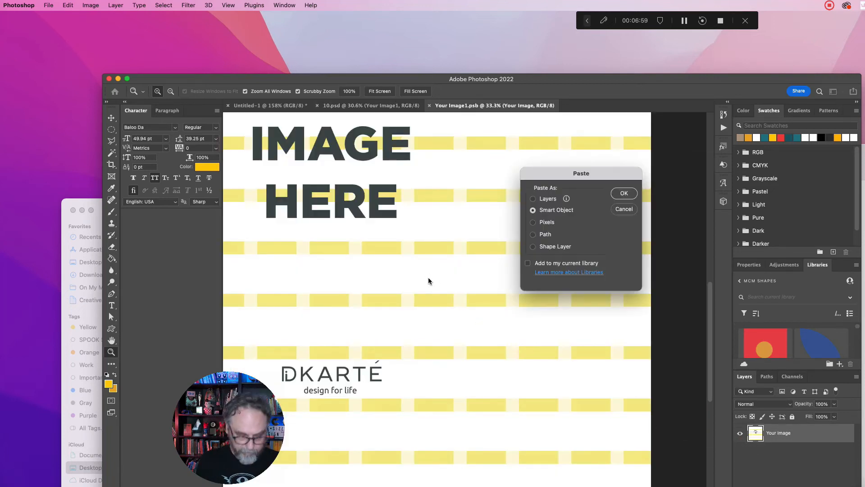
{"action": "left_click", "coordinate": [624, 194]}
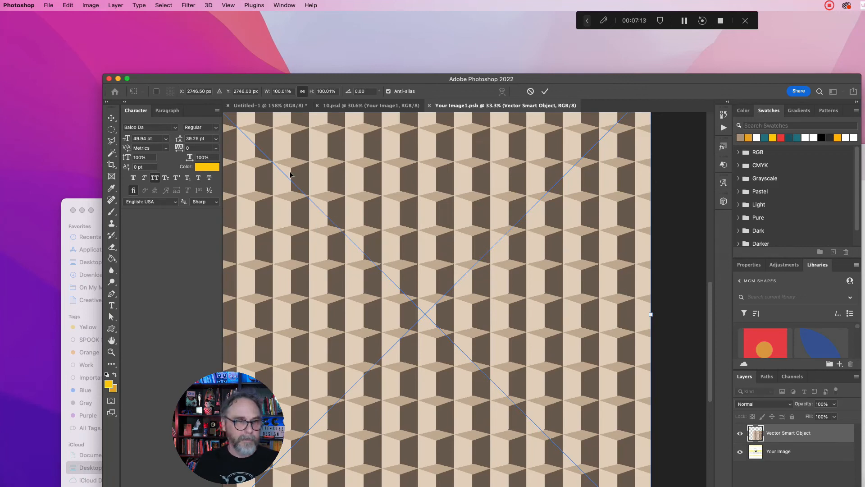
{"action": "key", "text": "super+0"}
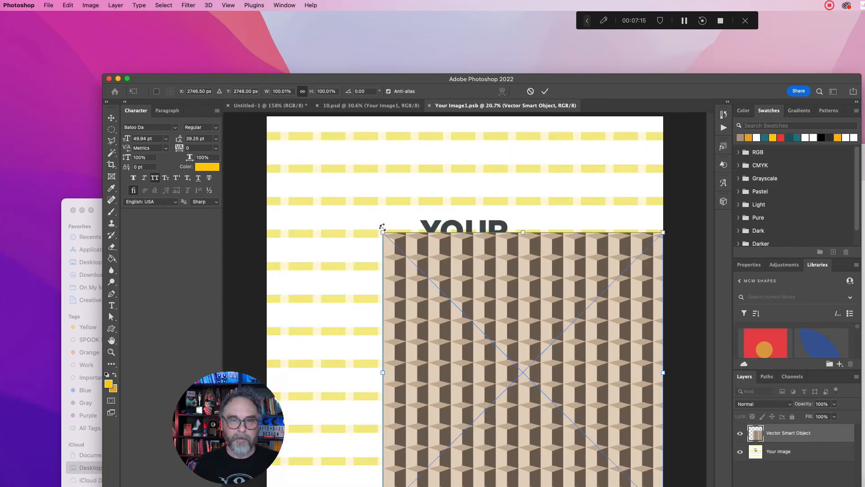
{"action": "left_click_drag", "start_coordinate": [383, 231], "coordinate": [265, 116]}
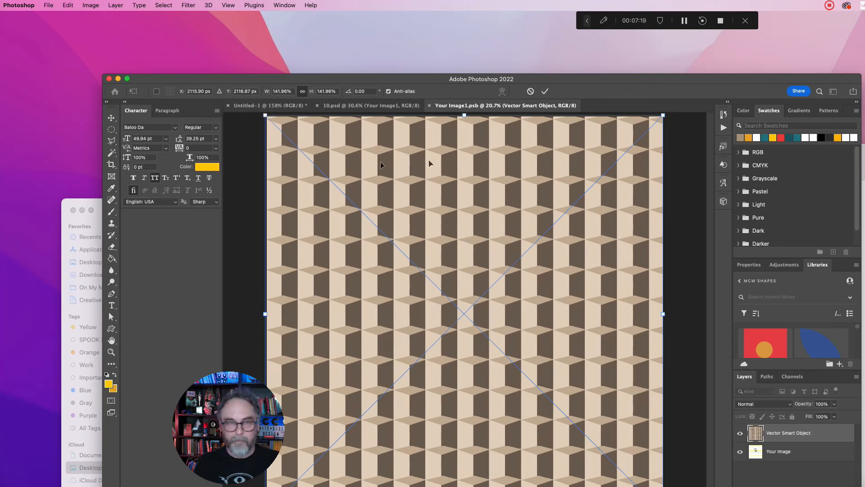
{"action": "key", "text": "super+s"}
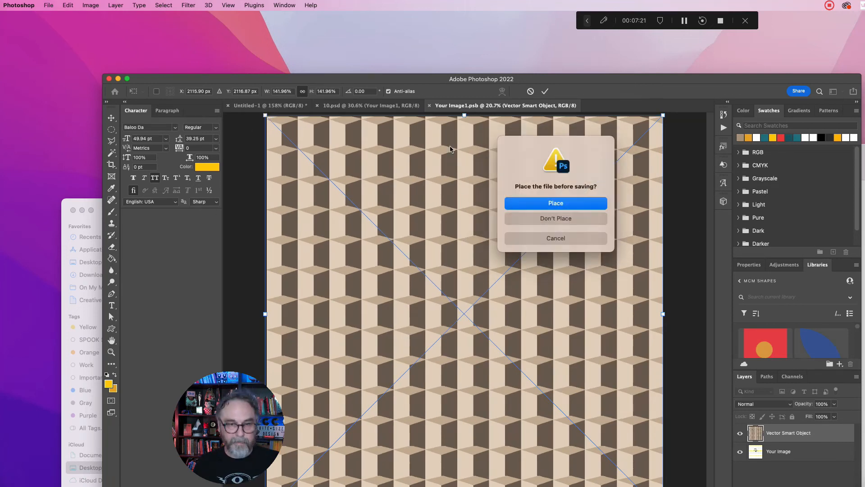
{"action": "left_click", "coordinate": [577, 203]}
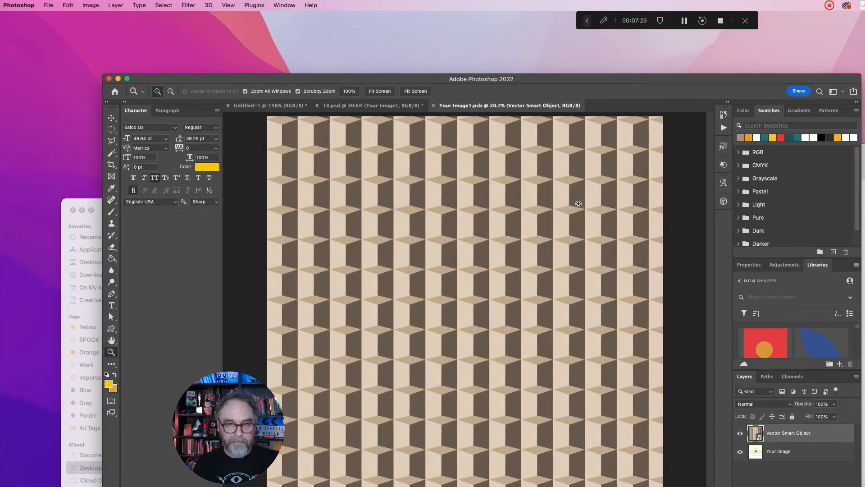
{"action": "left_click", "coordinate": [332, 106]}
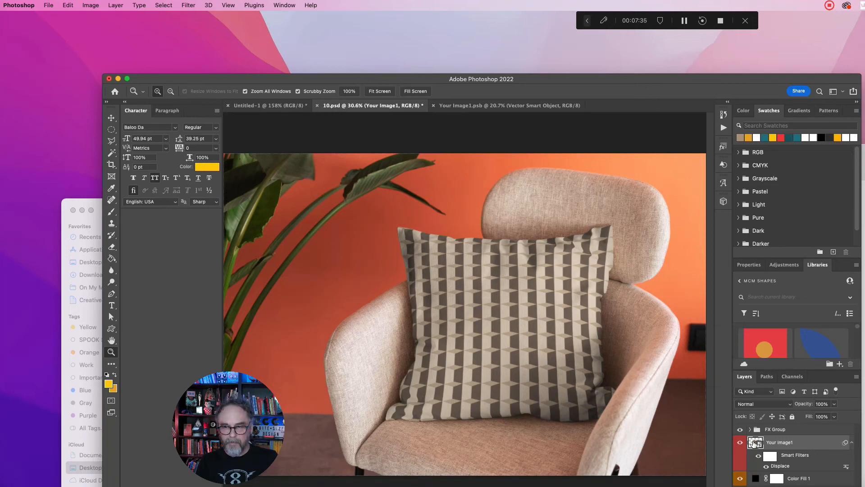
- Reopen the Your Image1 Smart Object contents and paste a copy of the cube pattern as a separate pixel layer
{"action": "double_click", "coordinate": [754, 444]}
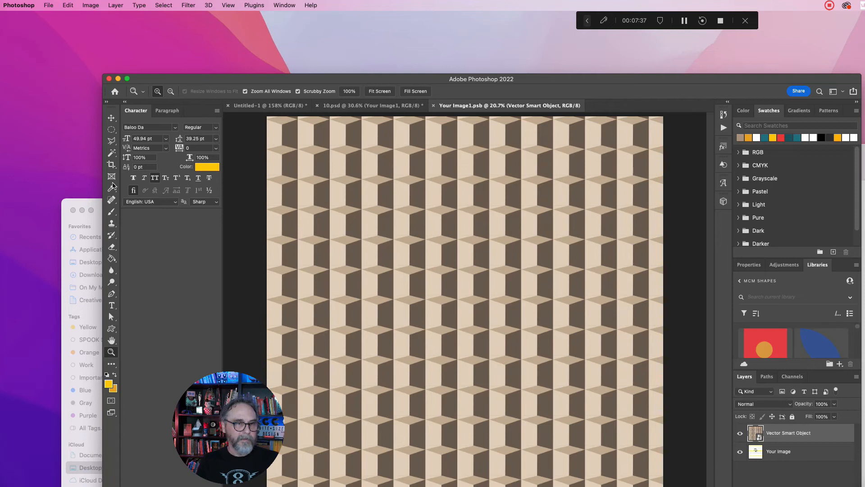
{"action": "left_click", "coordinate": [112, 129]}
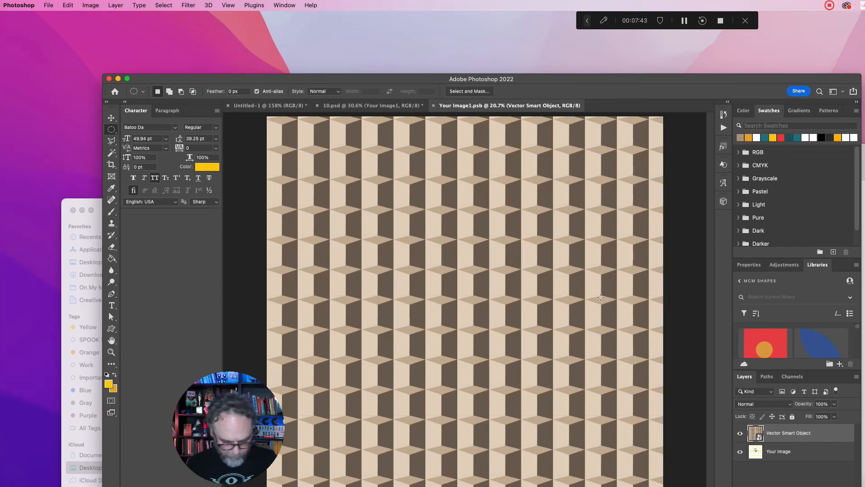
{"action": "left_click", "coordinate": [760, 434], "text": "super"}
{"action": "key", "text": "super+c"}
{"action": "key", "text": "super+v"}
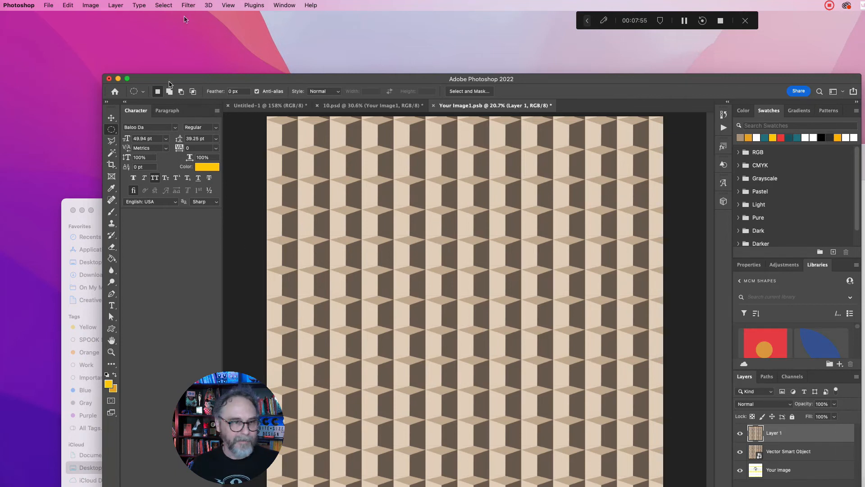
- Recolor Layer 1 to a muted grayish blue with Hue/Saturation, save the Smart Object document and return to the 10.psd mockup
{"action": "left_click", "coordinate": [163, 5]}
{"action": "mouse_move", "coordinate": [258, 3]}
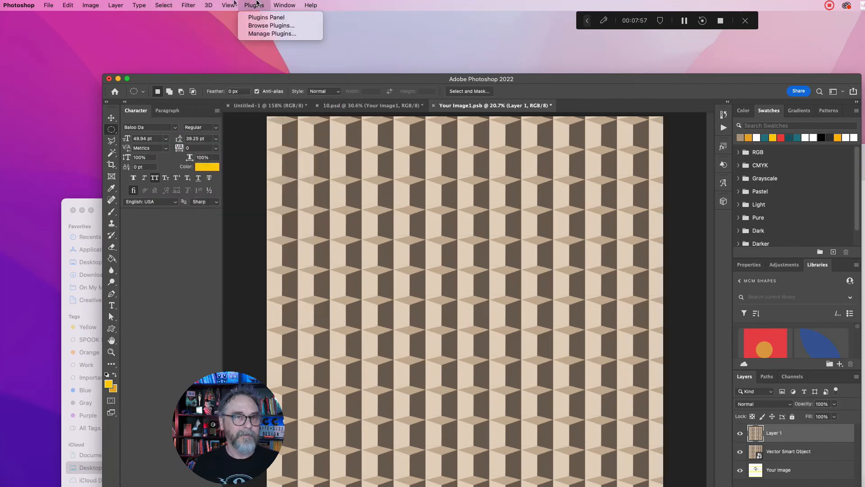
{"action": "mouse_move", "coordinate": [136, 3]}
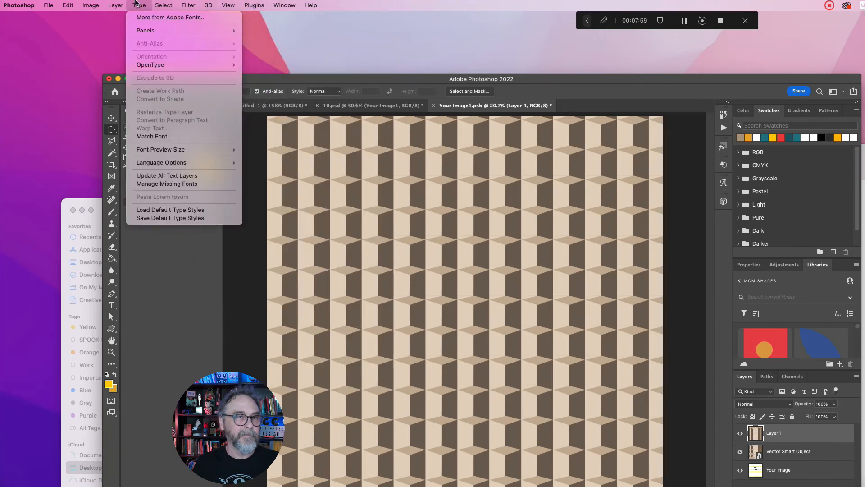
{"action": "mouse_move", "coordinate": [93, 3]}
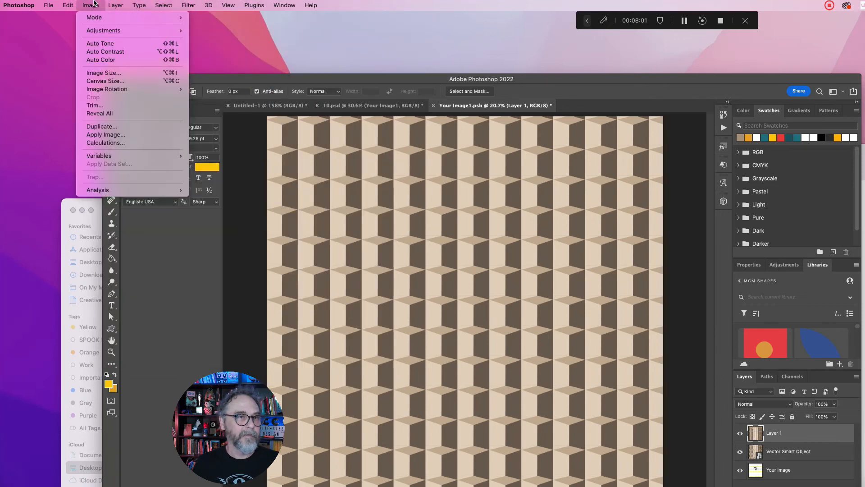
{"action": "mouse_move", "coordinate": [92, 31]}
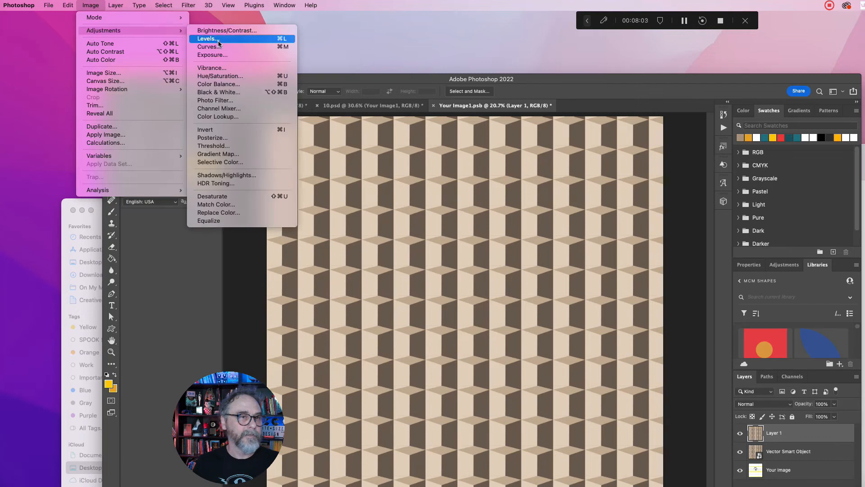
{"action": "left_click", "coordinate": [220, 77]}
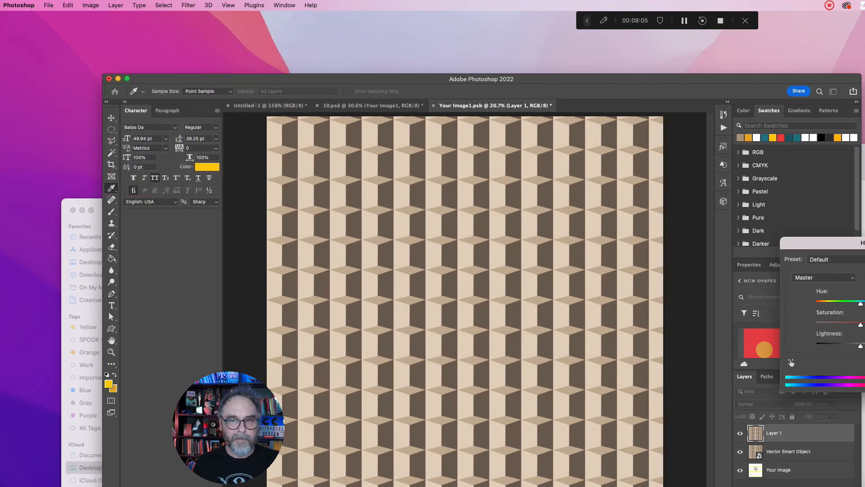
{"action": "left_click_drag", "start_coordinate": [861, 306], "coordinate": [822, 307]}
{"action": "mouse_move", "coordinate": [818, 304]}
{"action": "left_mouse_down"}
{"action": "mouse_move", "coordinate": [863, 305]}
{"action": "mouse_move", "coordinate": [818, 304]}
{"action": "left_mouse_up"}
{"action": "left_click_drag", "start_coordinate": [861, 348], "coordinate": [852, 327]}
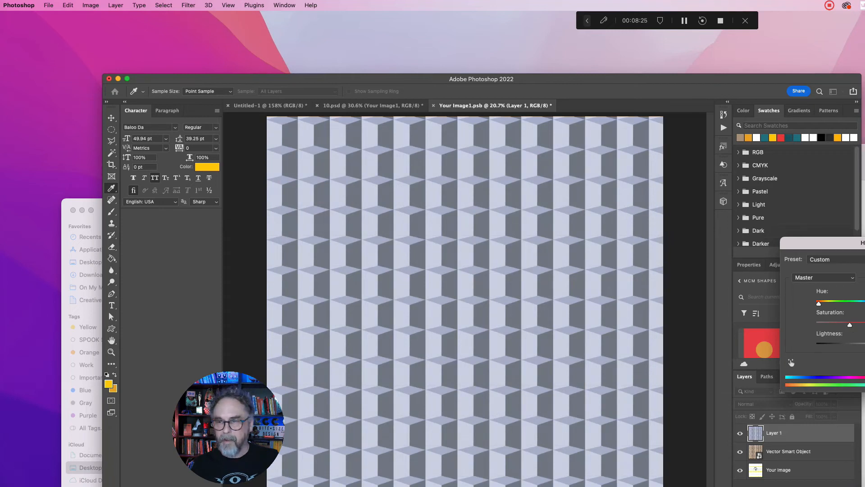
{"action": "key", "text": "Return"}
{"action": "key", "text": "super+s"}
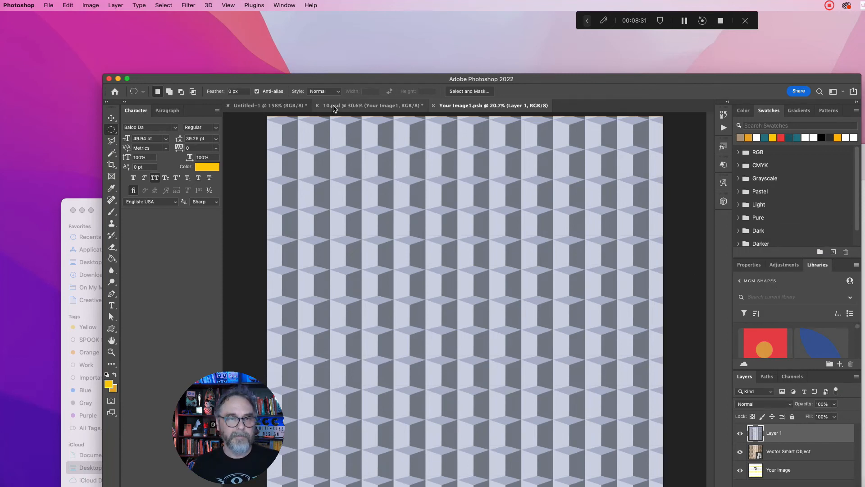
{"action": "left_click", "coordinate": [333, 107]}
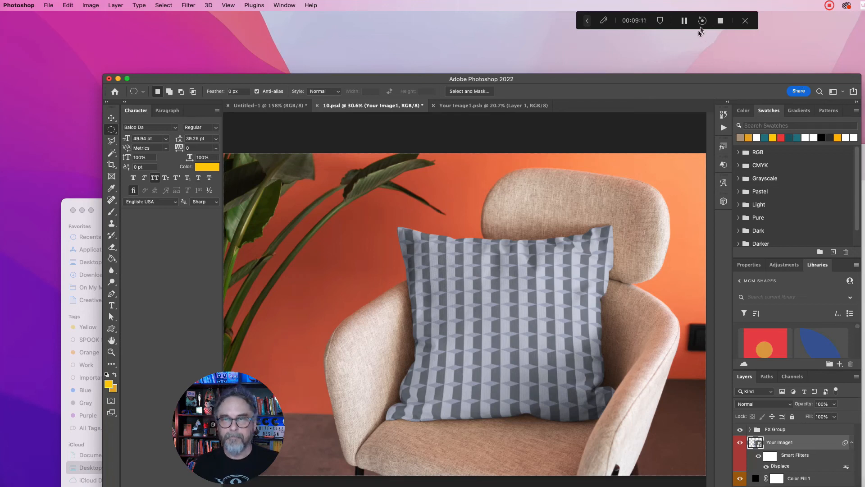
{"action": "left_click", "coordinate": [720, 21]}
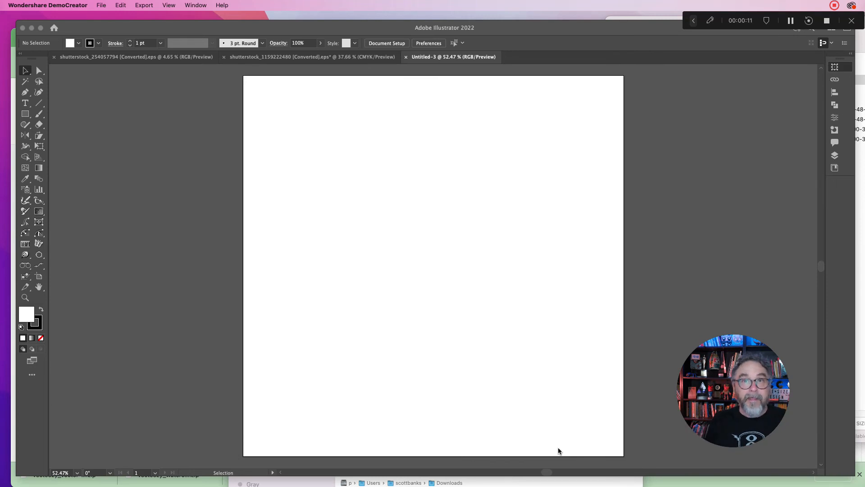
- Switch to Illustrator's blank Untitled-3 document, paste the flamingo and toucan artwork and enlarge it to about 375 by 414 px
{"action": "left_click", "coordinate": [534, 432]}
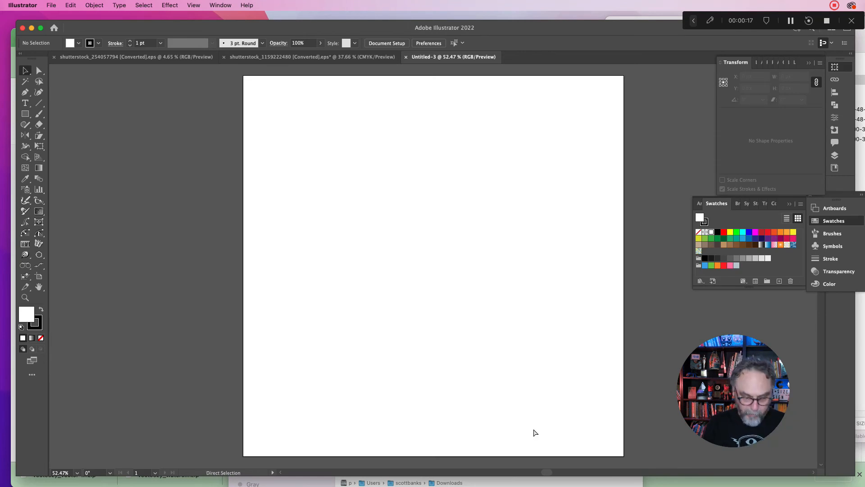
{"action": "key", "text": "super+v"}
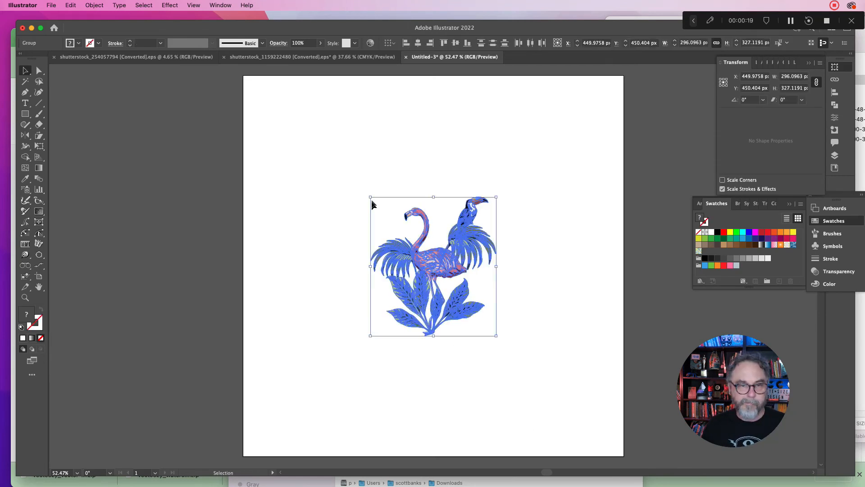
{"action": "left_click_drag", "start_coordinate": [370, 198], "coordinate": [469, 341]}
{"action": "left_click", "coordinate": [560, 245]}
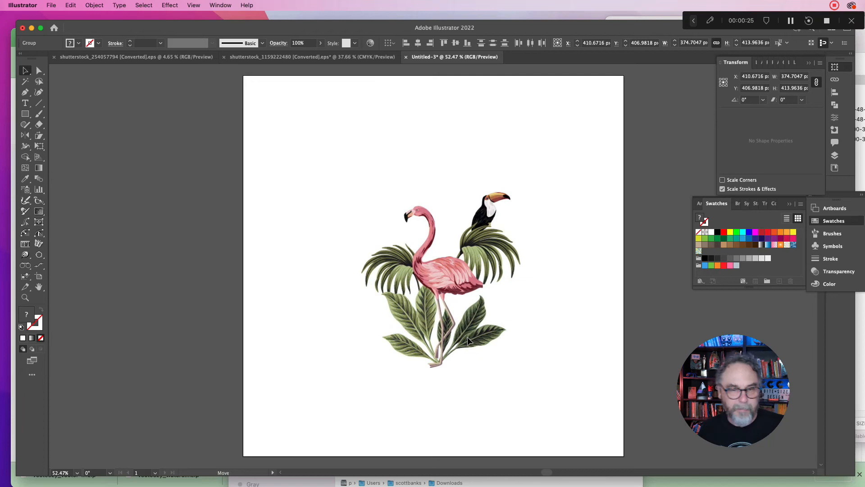
{"action": "left_click", "coordinate": [554, 327]}
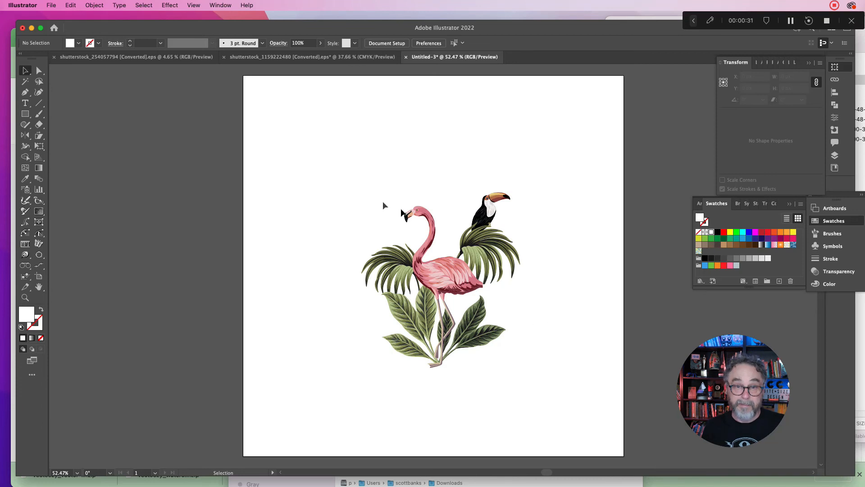
- Shrink the flamingo artwork to about 96 by 106 px and add it to the swatches as a pattern
{"action": "left_click_drag", "start_coordinate": [356, 179], "coordinate": [543, 395]}
{"action": "left_click_drag", "start_coordinate": [521, 368], "coordinate": [396, 282]}
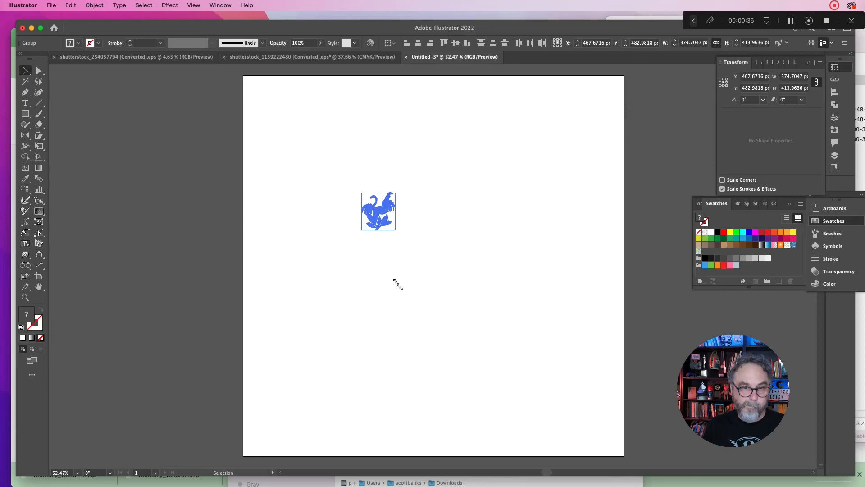
{"action": "left_click_drag", "start_coordinate": [386, 220], "coordinate": [721, 256]}
{"action": "left_click", "coordinate": [347, 199]}
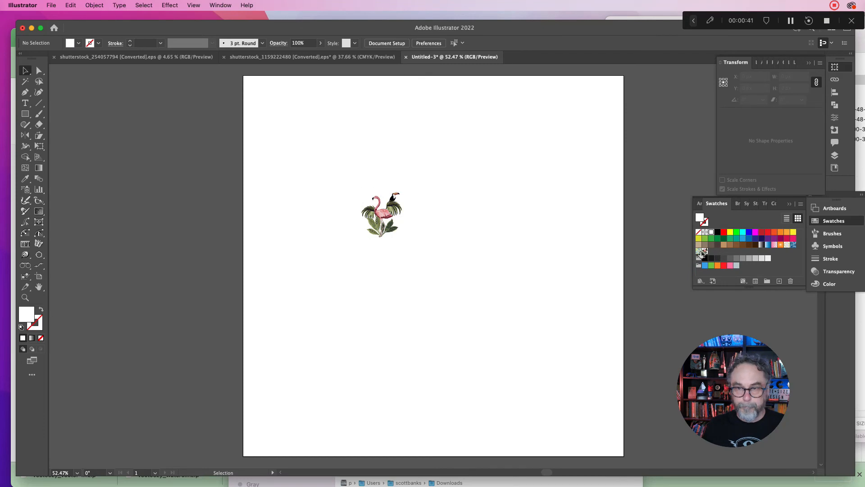
- Open the flamingo pattern swatch for editing and move the palm frond behind the flamingo's left side down beside the lower leaves
{"action": "double_click", "coordinate": [704, 252]}
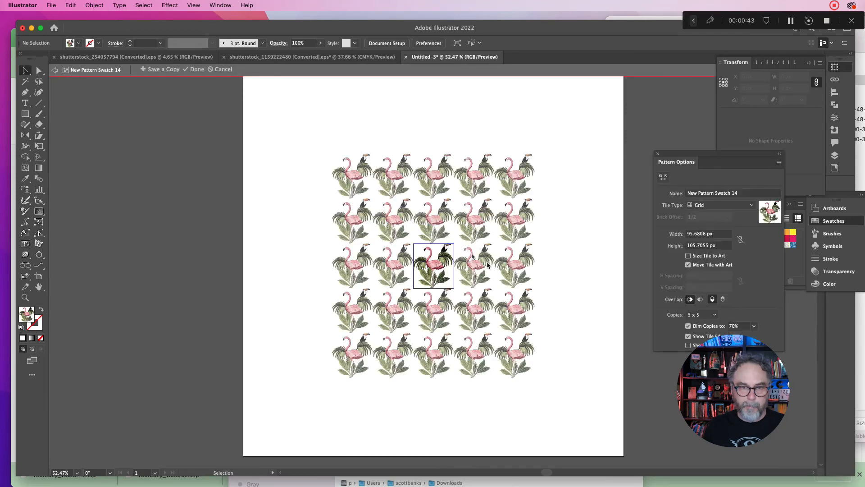
{"action": "left_click_drag", "start_coordinate": [418, 267], "coordinate": [413, 254]}
{"action": "key", "text": "super+z"}
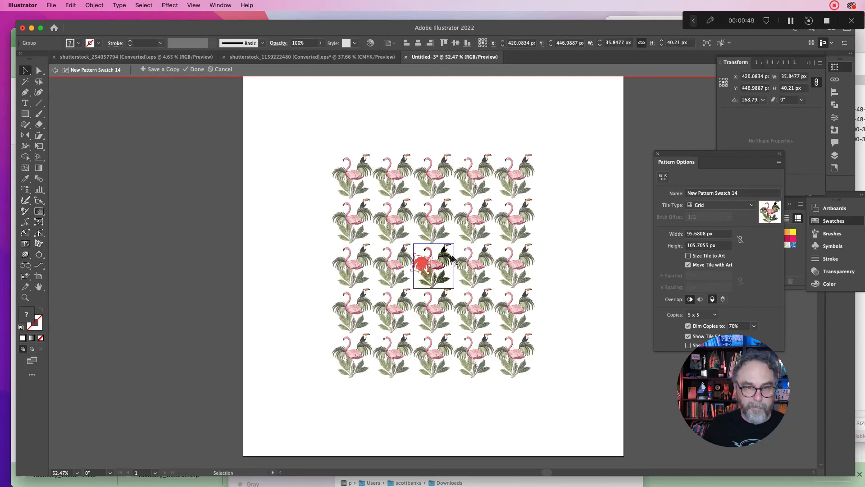
{"action": "left_click", "coordinate": [26, 298]}
{"action": "left_click", "coordinate": [418, 283]}
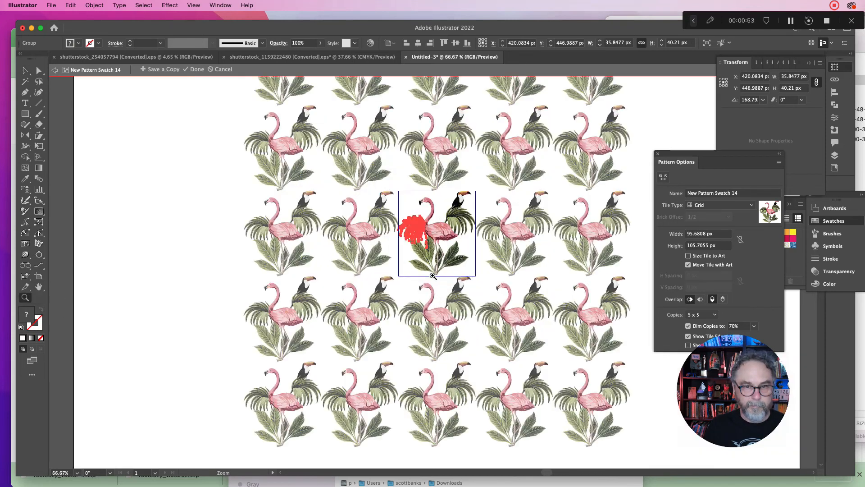
{"action": "left_click", "coordinate": [433, 276]}
{"action": "left_click", "coordinate": [24, 73]}
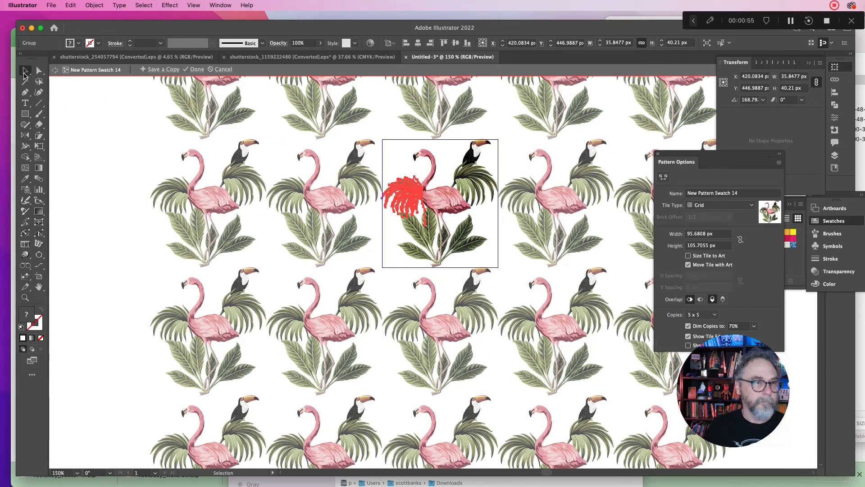
{"action": "left_click", "coordinate": [392, 231]}
{"action": "left_click_drag", "start_coordinate": [398, 211], "coordinate": [399, 221]}
{"action": "left_click", "coordinate": [392, 223]}
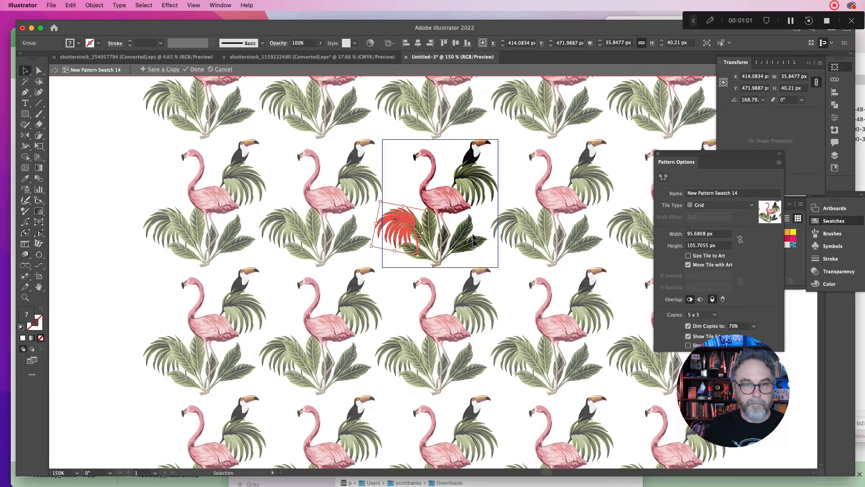
- Place a copy of the broad leaf cluster rotated about 42.5° left of the flamingo's neck and a palm frond copy at lower right
{"action": "left_click_drag", "start_coordinate": [466, 231], "coordinate": [412, 194]}
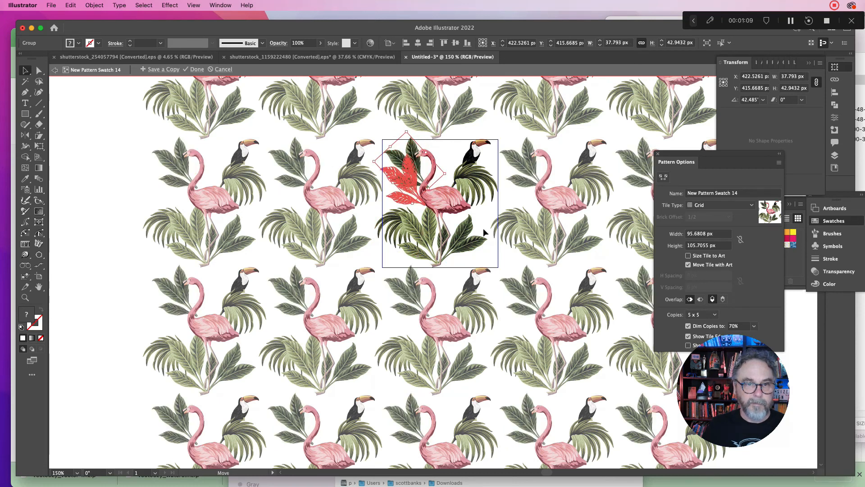
{"action": "left_click", "coordinate": [482, 198]}
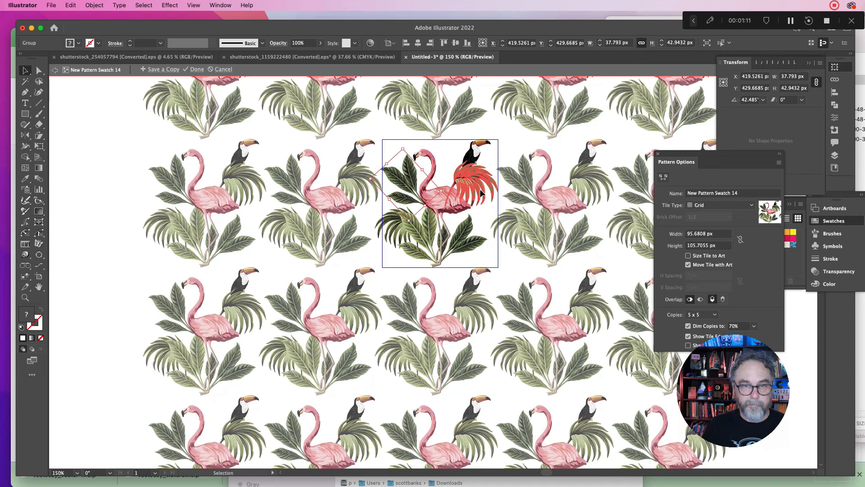
{"action": "left_click_drag", "start_coordinate": [481, 193], "coordinate": [487, 228]}
{"action": "left_click", "coordinate": [511, 261]}
- Try a copy of the right palm frond behind the flamingo's head at the tile's upper edge
{"action": "left_click_drag", "start_coordinate": [456, 174], "coordinate": [441, 146]}
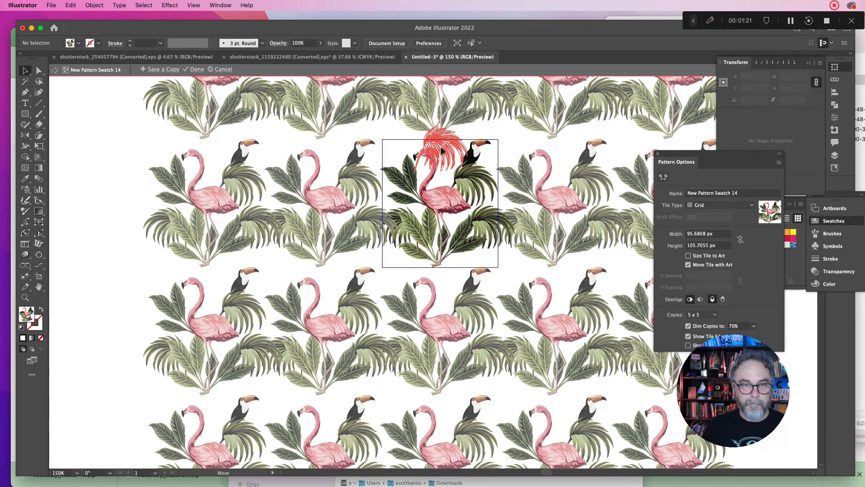
{"action": "left_click", "coordinate": [505, 131]}
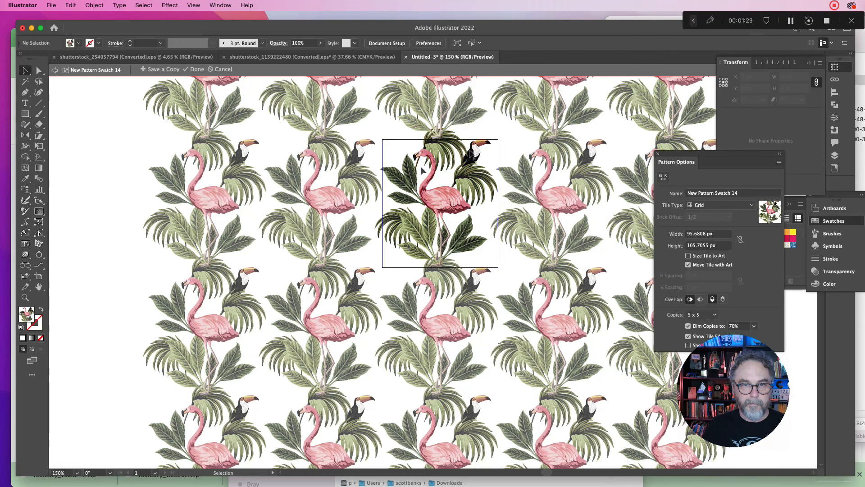
- Rotate the lower-right broad leaf cluster to about 178.8° and place it hanging below the tile's bottom edge beside the flamingo's feet
{"action": "left_click_drag", "start_coordinate": [444, 160], "coordinate": [444, 290]}
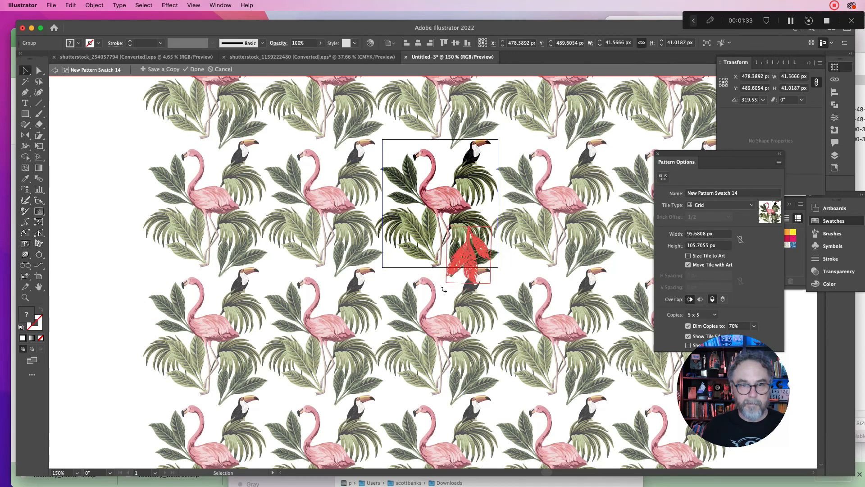
{"action": "left_click_drag", "start_coordinate": [471, 262], "coordinate": [455, 265]}
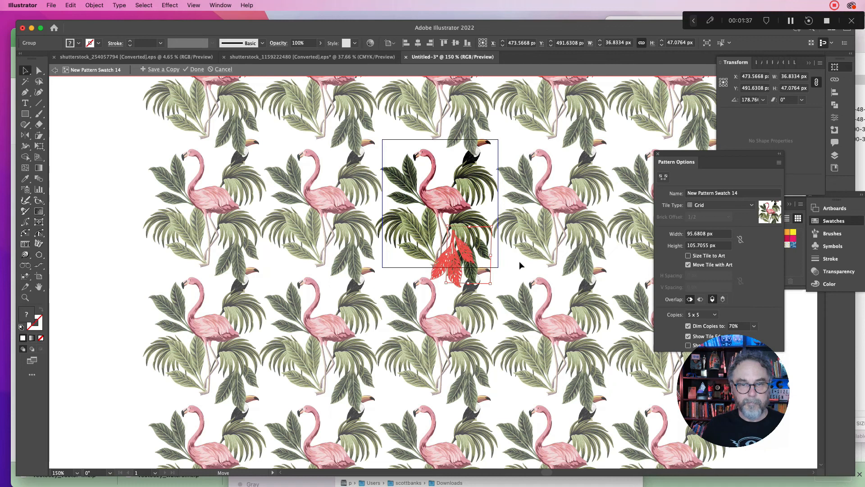
{"action": "left_click", "coordinate": [497, 239]}
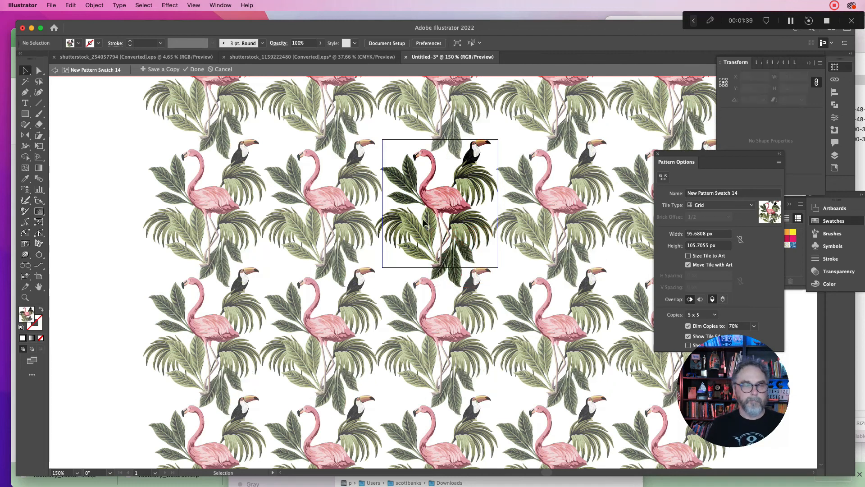
- Rotate the lower-left broad leaf cluster to about 99° beside the feet and shift the lower-left palm frond in toward the legs
{"action": "left_click", "coordinate": [392, 217]}
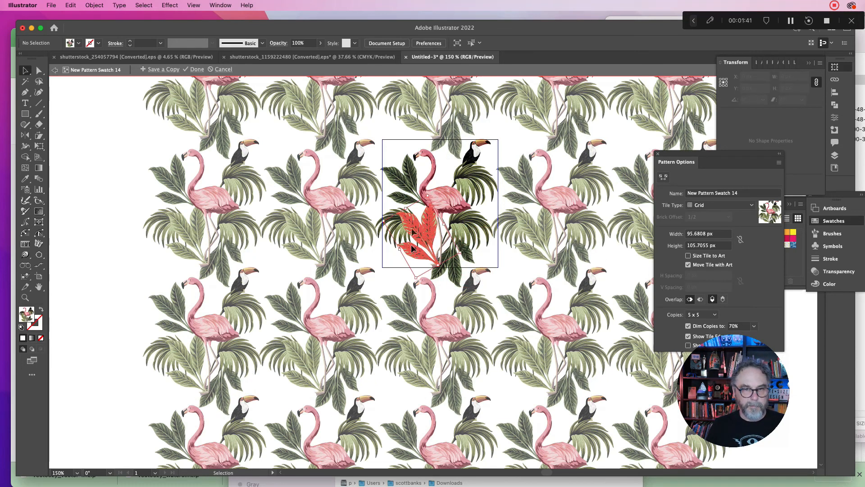
{"action": "left_click_drag", "start_coordinate": [369, 249], "coordinate": [387, 202]}
{"action": "left_click_drag", "start_coordinate": [415, 241], "coordinate": [397, 261]}
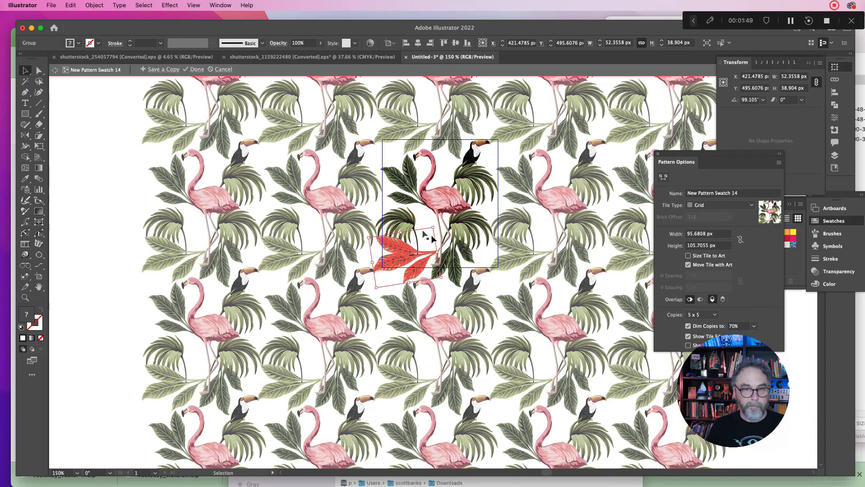
{"action": "left_click_drag", "start_coordinate": [418, 229], "coordinate": [444, 217]}
- Reposition the toucan, shift the lower-right palm frond up and outward, and bring the upper-right frond closer to the flamingo
{"action": "left_click_drag", "start_coordinate": [481, 155], "coordinate": [477, 145]}
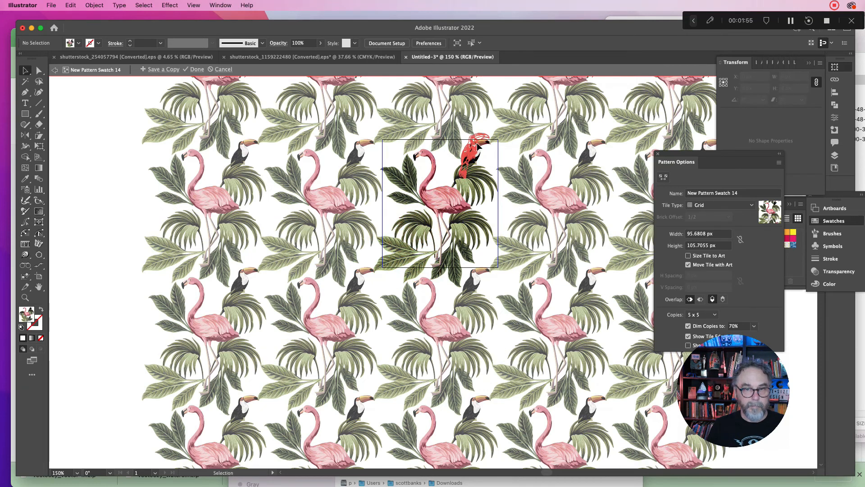
{"action": "left_click", "coordinate": [504, 170]}
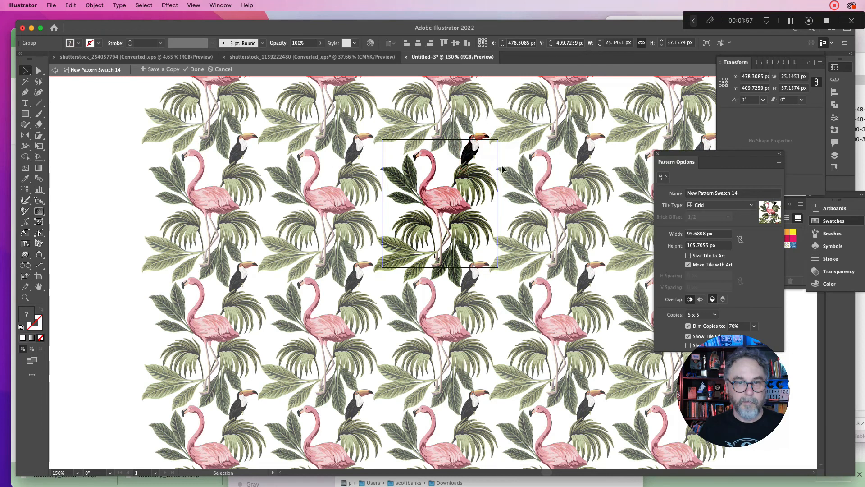
{"action": "left_click_drag", "start_coordinate": [472, 243], "coordinate": [478, 230]}
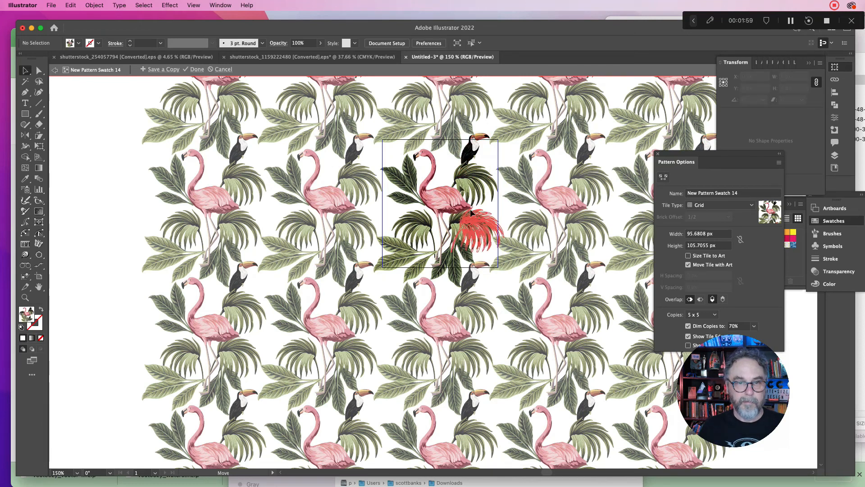
{"action": "left_click_drag", "start_coordinate": [445, 174], "coordinate": [466, 179]}
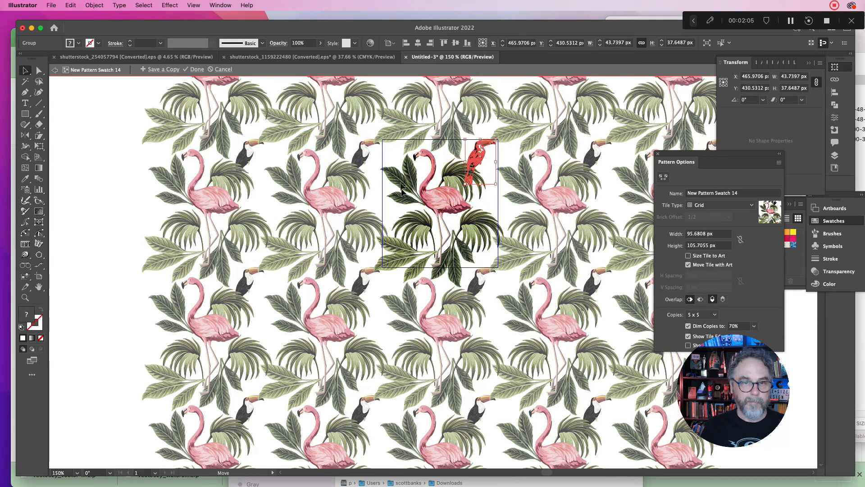
- Shift the broad leaf cluster beside the flamingo's neck slightly outward and enlarge the flamingo to about 49 by 102 px
{"action": "left_click_drag", "start_coordinate": [402, 180], "coordinate": [395, 177]}
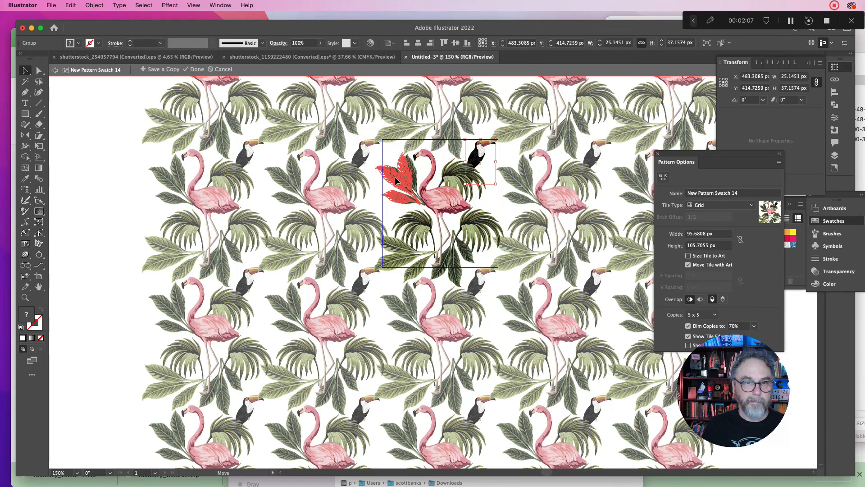
{"action": "left_click", "coordinate": [432, 202]}
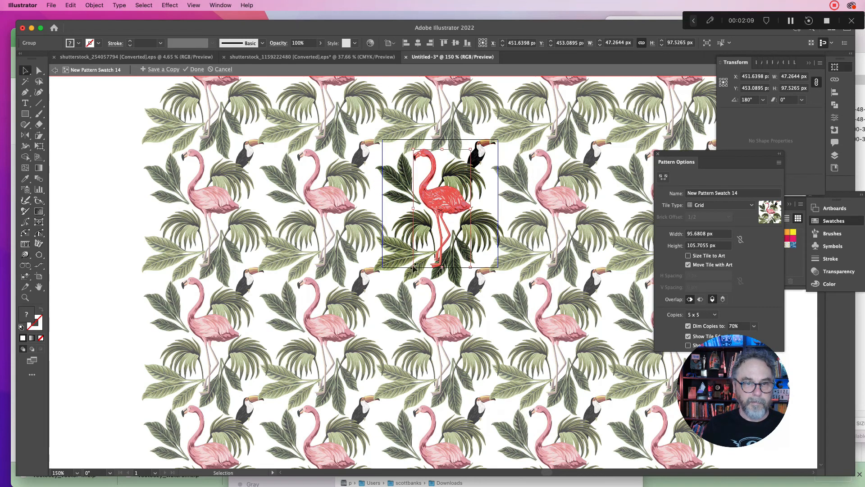
{"action": "left_click_drag", "start_coordinate": [414, 266], "coordinate": [411, 272]}
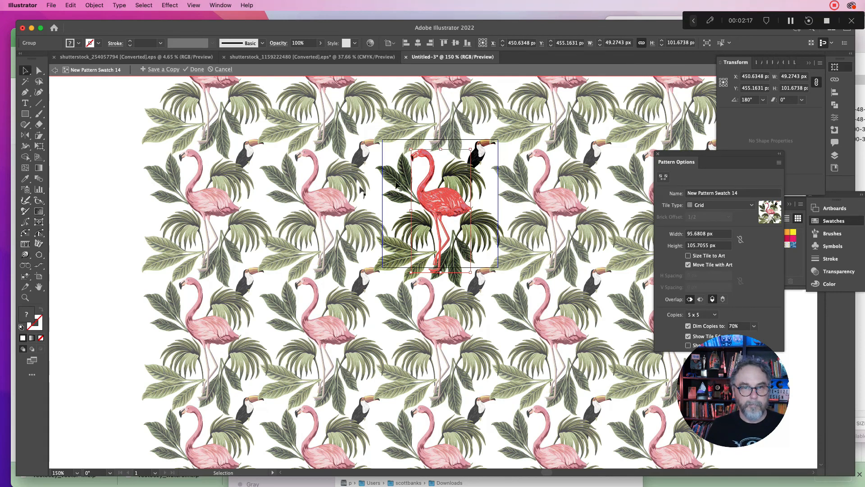
- Rotate the broad leaf cluster at the flamingo's lower right to about 217.7° so it points outward from the legs
{"action": "left_click", "coordinate": [454, 233]}
{"action": "left_click_drag", "start_coordinate": [437, 231], "coordinate": [496, 234]}
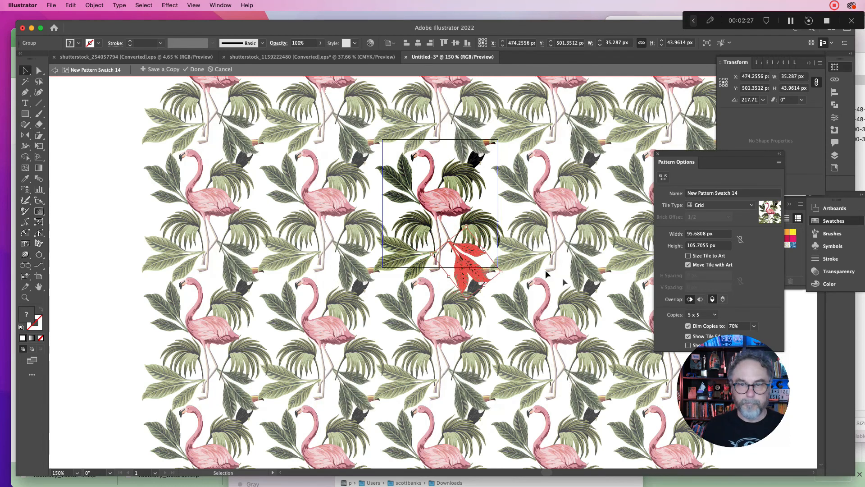
- Try a copy of the lower-right leaf cluster rotated to about 333.8° over the flamingo's feet, and delete it
{"action": "key", "text": "a"}
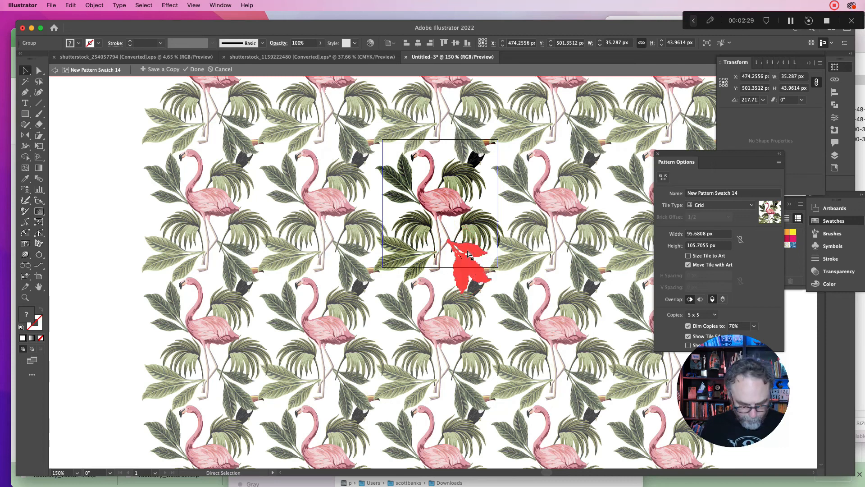
{"action": "key", "text": "v"}
{"action": "left_click_drag", "start_coordinate": [469, 254], "coordinate": [401, 340]}
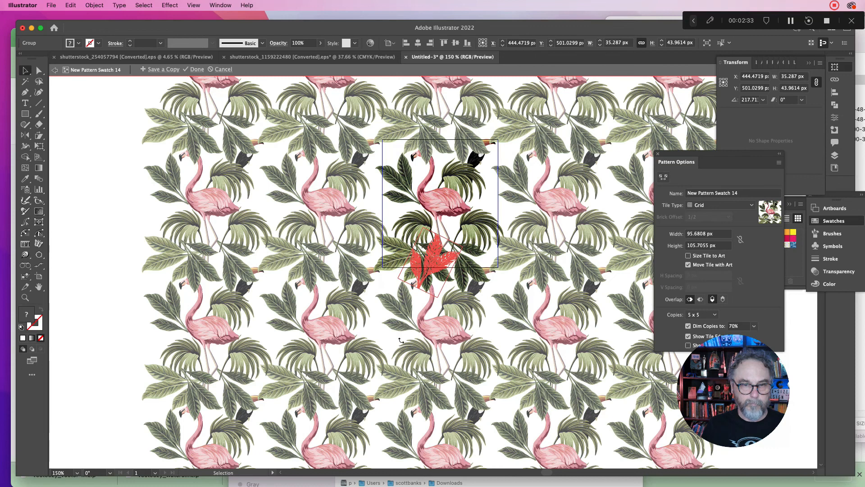
{"action": "left_click_drag", "start_coordinate": [433, 269], "coordinate": [450, 250]}
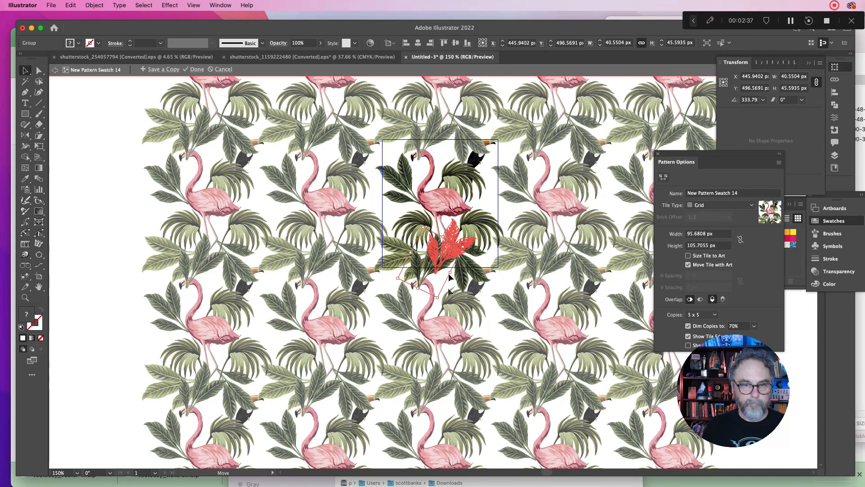
{"action": "left_click", "coordinate": [497, 282]}
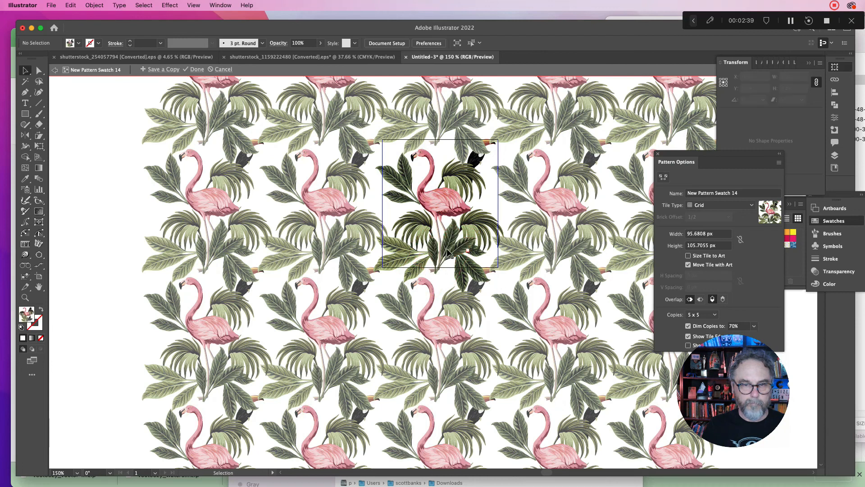
{"action": "left_click", "coordinate": [447, 252]}
{"action": "key", "text": "Delete"}
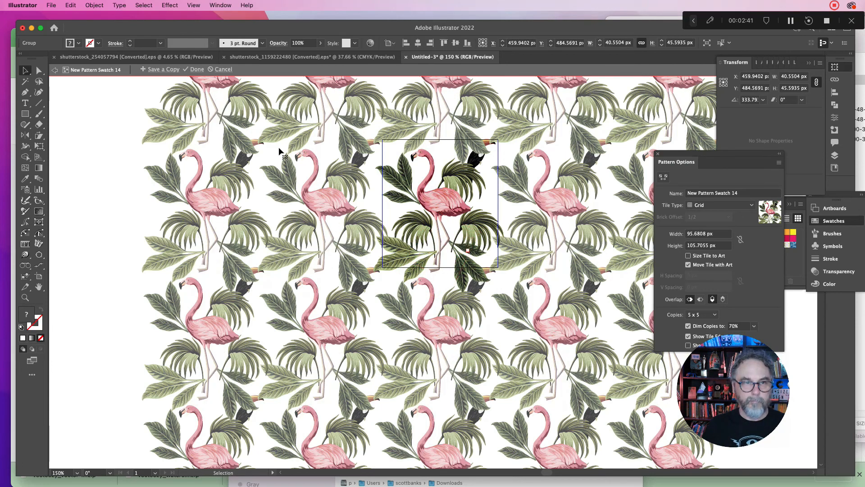
{"action": "left_click", "coordinate": [118, 57]}
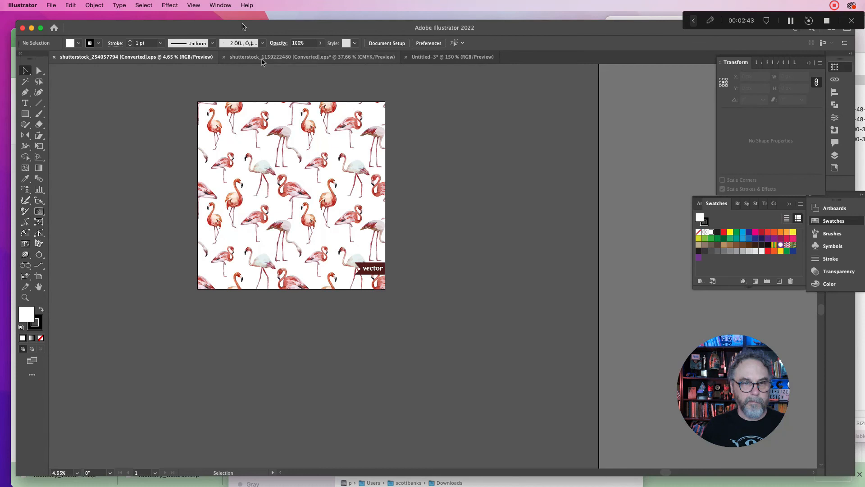
{"action": "left_click", "coordinate": [264, 57]}
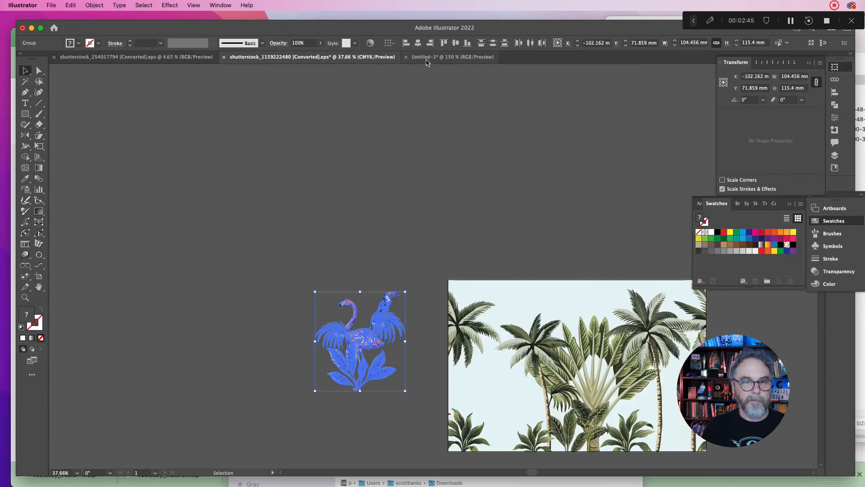
{"action": "left_click", "coordinate": [538, 443]}
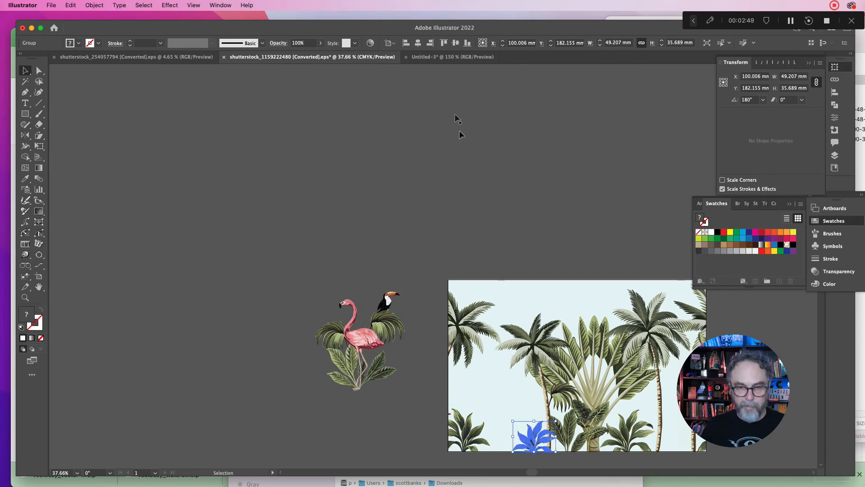
{"action": "left_click", "coordinate": [589, 415]}
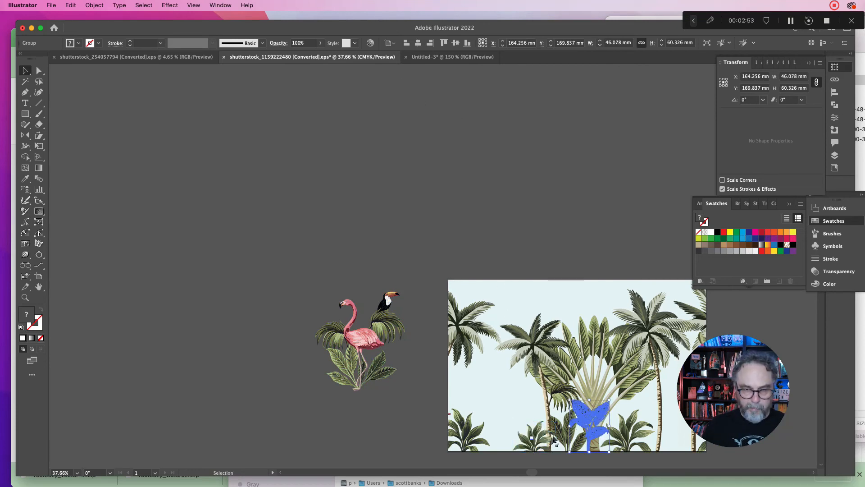
{"action": "left_click", "coordinate": [542, 441], "text": "shift"}
{"action": "left_click", "coordinate": [542, 440], "text": "shift"}
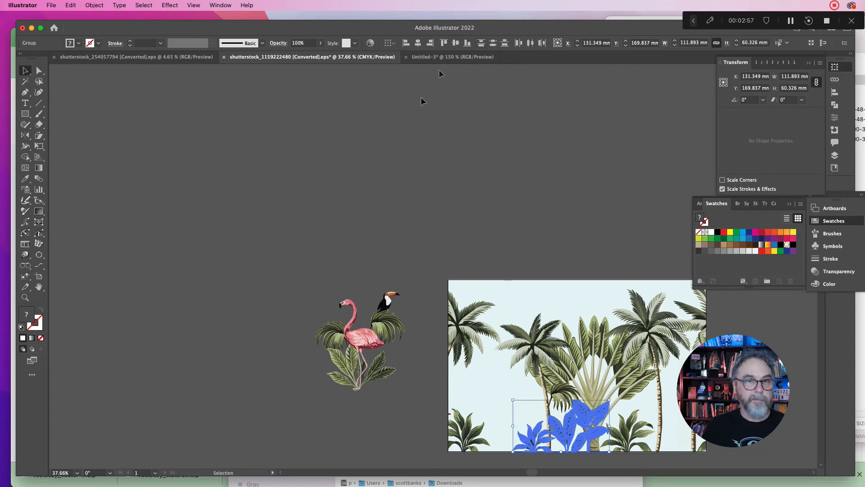
{"action": "key", "text": "super+grave"}
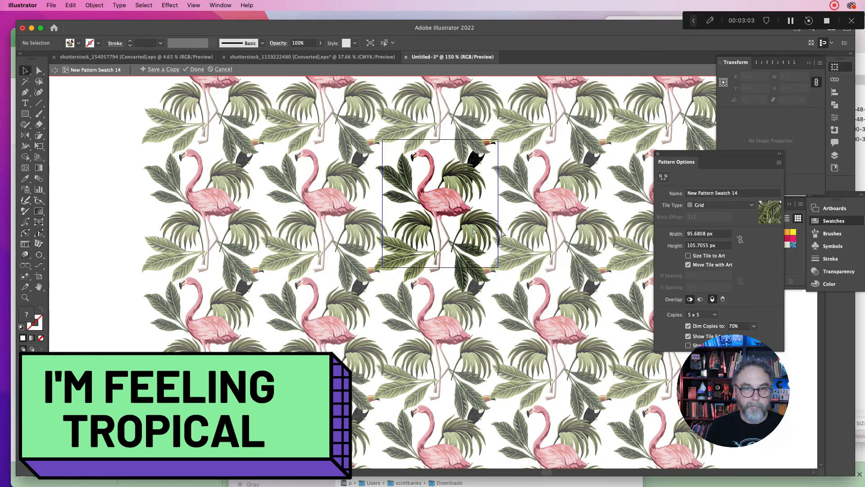
{"action": "key", "text": "cmd+v"}
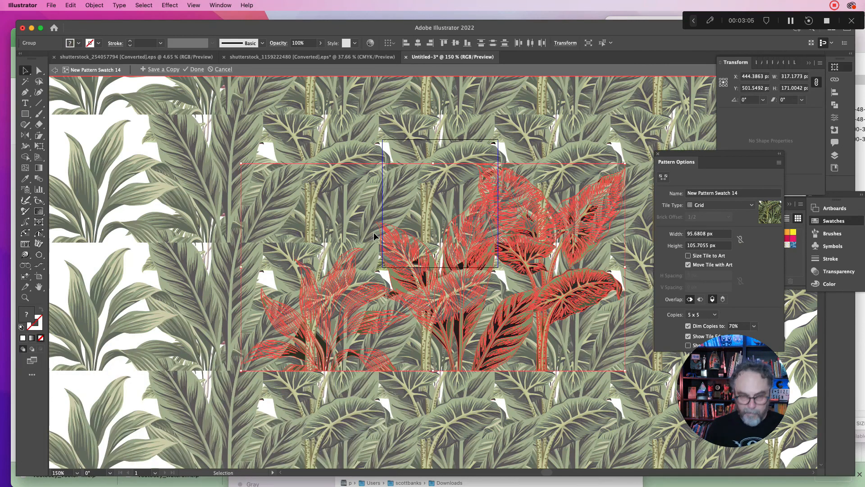
{"action": "key", "text": "super+z"}
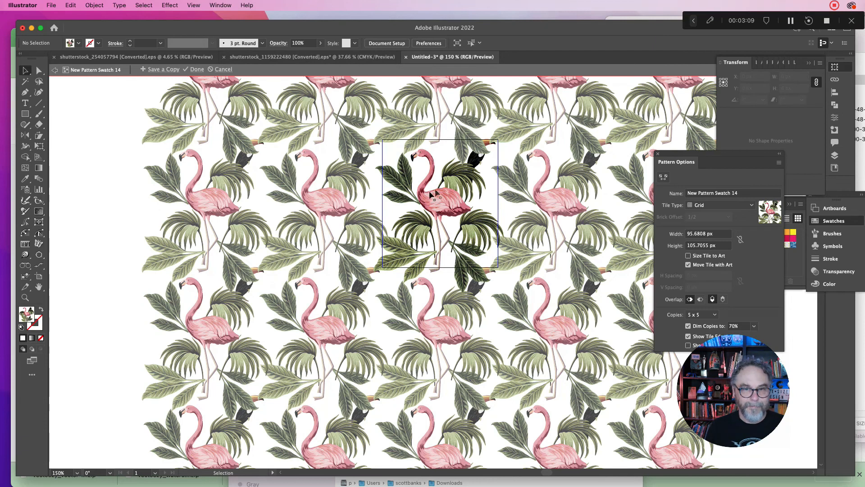
- Move the lower-right broad leaf cluster up toward the flamingo's legs, clear of the repeated toucan below
{"action": "left_click_drag", "start_coordinate": [469, 262], "coordinate": [492, 228]}
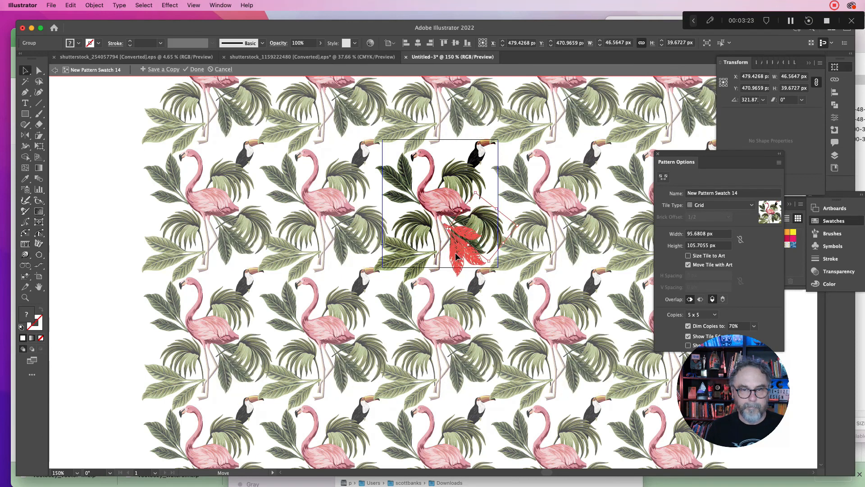
{"action": "left_click", "coordinate": [462, 231]}
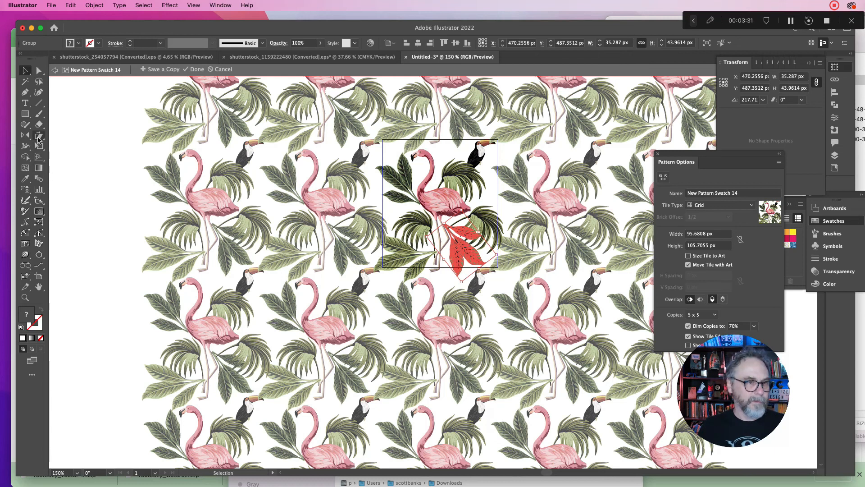
- Draw a 98 by 109 px rectangle covering the pattern tile and fill it with light beige eacdad
{"action": "left_click", "coordinate": [25, 114]}
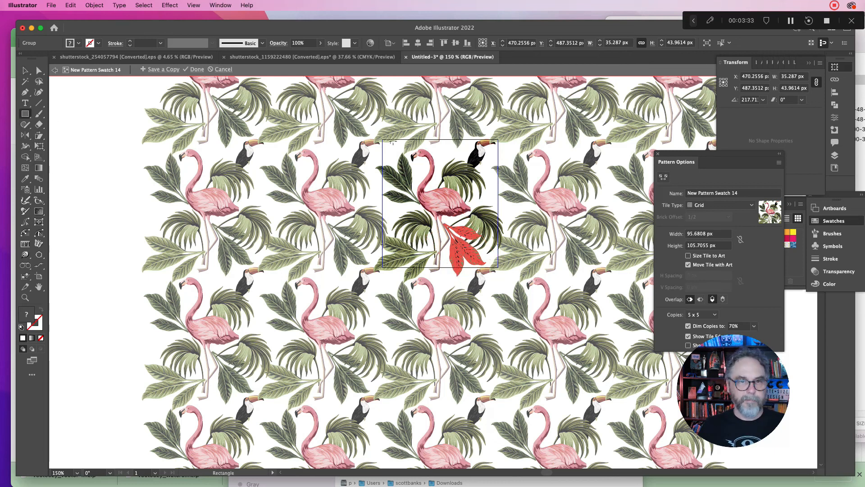
{"action": "left_click_drag", "start_coordinate": [382, 140], "coordinate": [499, 270]}
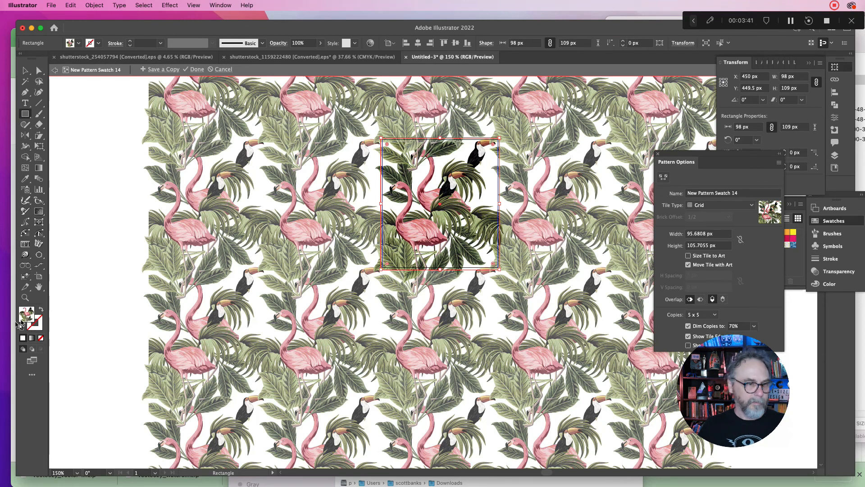
{"action": "double_click", "coordinate": [23, 317]}
{"action": "type", "text": "eacdad"}
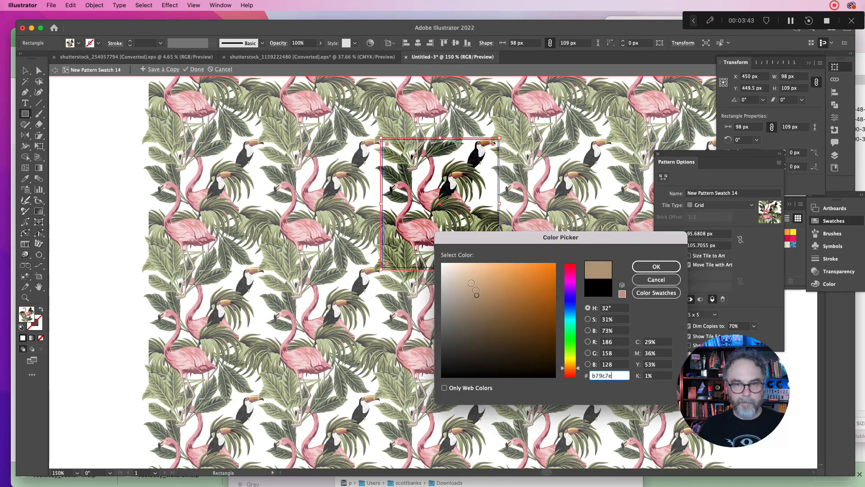
{"action": "left_click", "coordinate": [640, 267]}
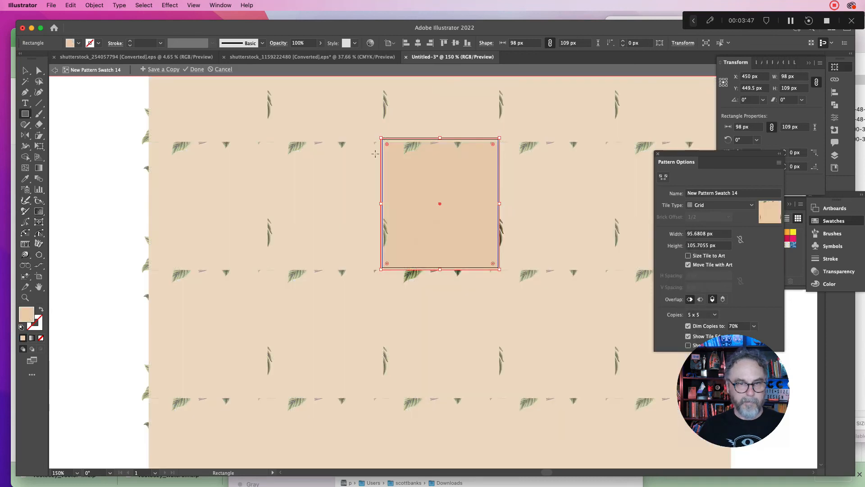
- Place the beige rectangle behind the flamingo, toucan and leaves in the pattern tile
{"action": "key", "text": "v"}
{"action": "left_click", "coordinate": [516, 225]}
{"action": "left_click", "coordinate": [464, 212]}
{"action": "key", "text": "a"}
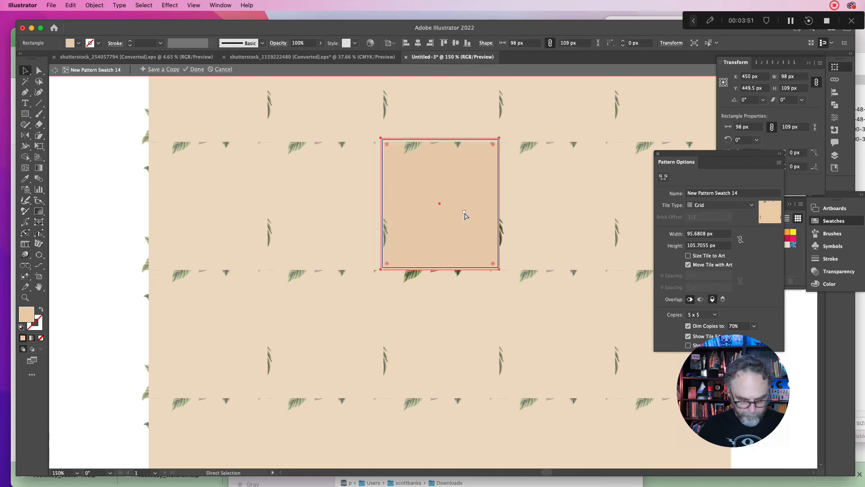
{"action": "key", "text": "Delete"}
{"action": "key", "text": "v"}
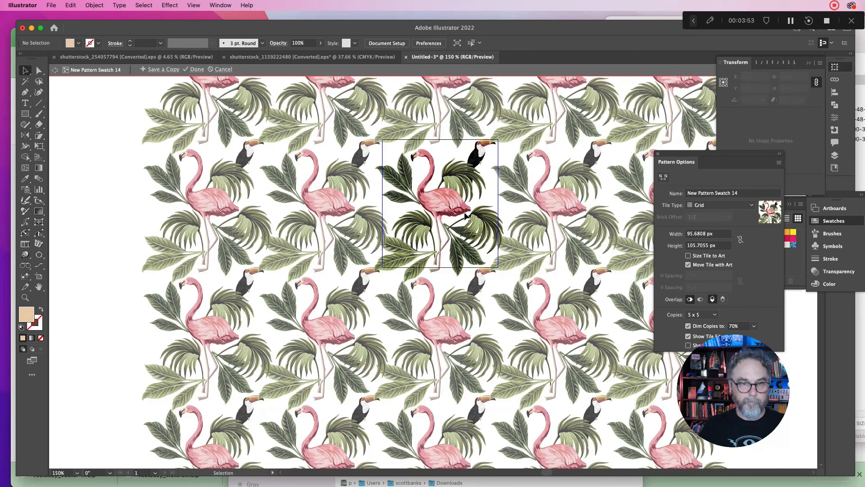
{"action": "key", "text": "super+z"}
{"action": "left_click", "coordinate": [509, 204]}
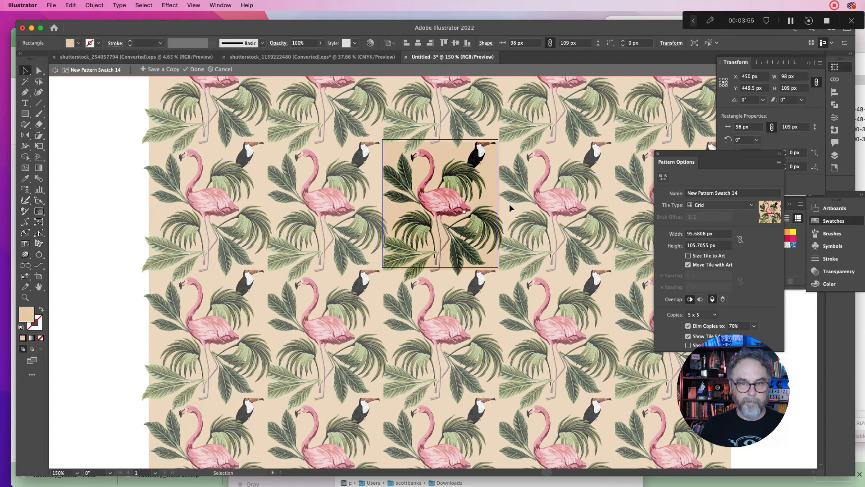
- Move the toucan 3 px left and 3 px down, inside the tile's upper-right corner
{"action": "left_click", "coordinate": [477, 162]}
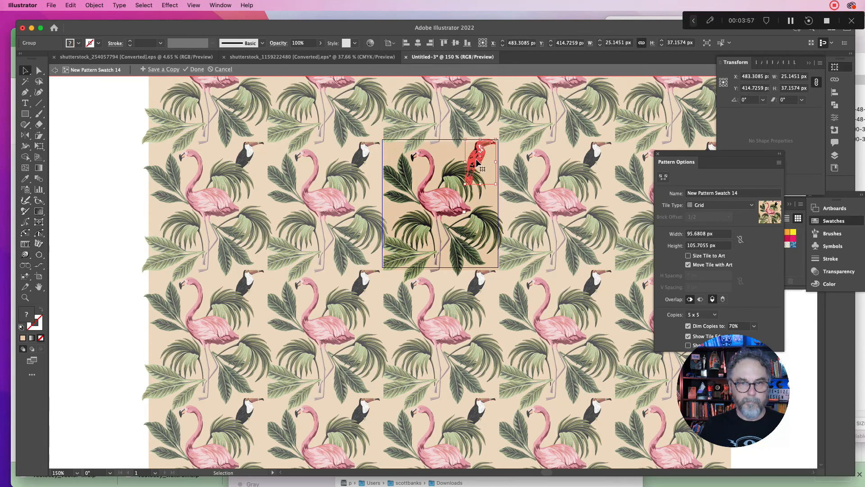
{"action": "left_click", "coordinate": [448, 155]}
{"action": "left_click", "coordinate": [448, 152]}
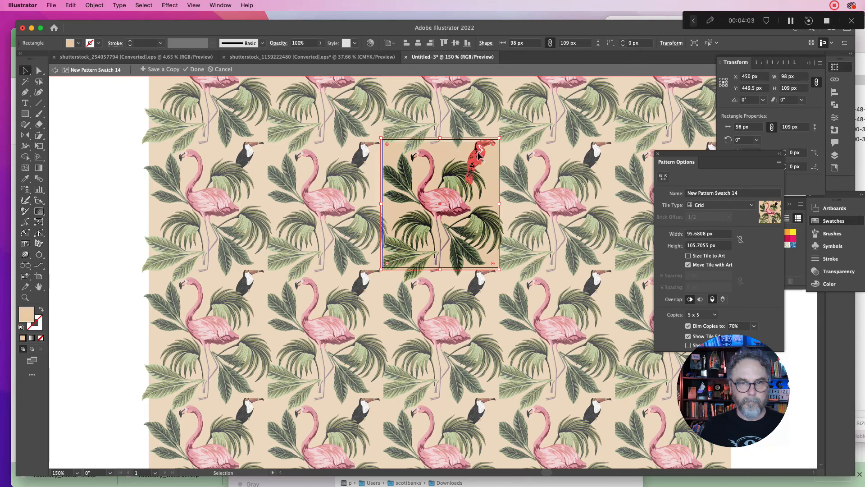
{"action": "left_click", "coordinate": [477, 159]}
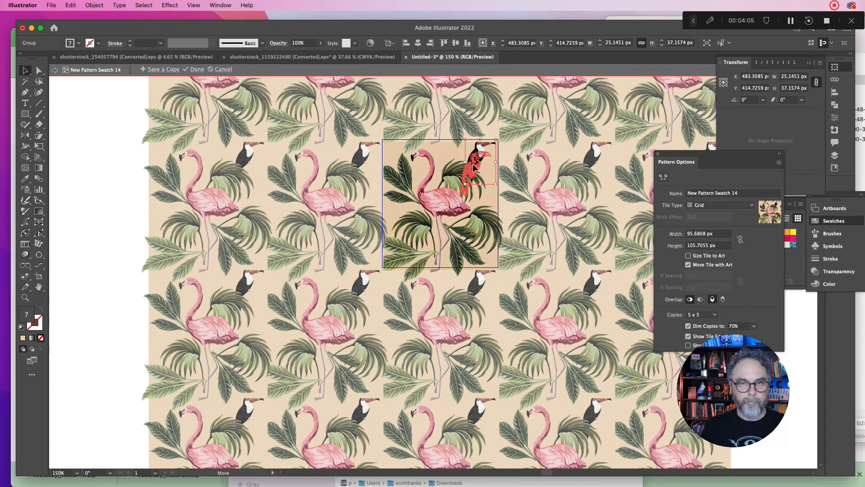
{"action": "key", "text": "shift+Down"}
{"action": "key", "text": "Left"}
{"action": "key", "text": "Left"}
{"action": "key", "text": "Left"}
{"action": "key", "text": "Left"}
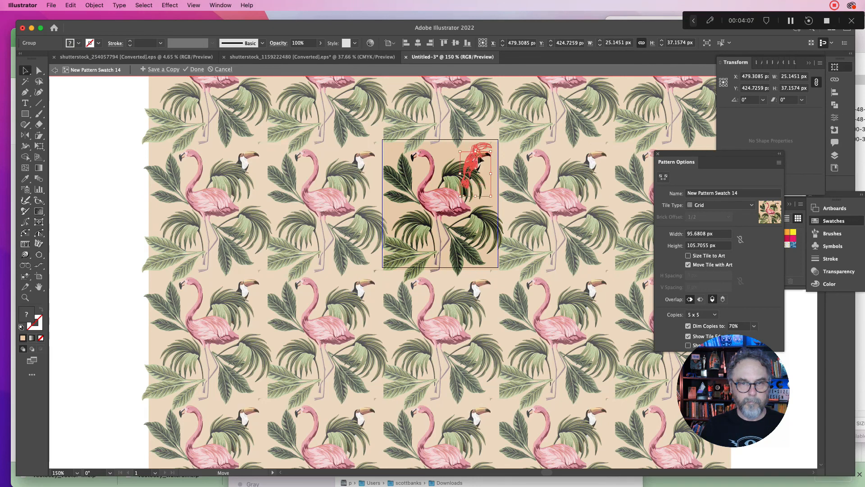
{"action": "left_click_drag", "start_coordinate": [479, 158], "coordinate": [480, 150]}
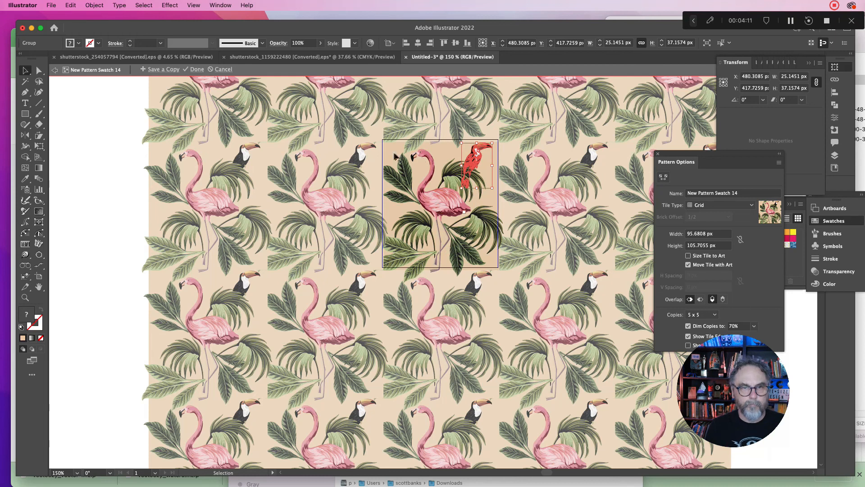
- Move the palm fronds on both sides of the flamingo's legs slightly up toward its body
{"action": "left_click", "coordinate": [400, 262]}
{"action": "left_click_drag", "start_coordinate": [399, 250], "coordinate": [410, 217]}
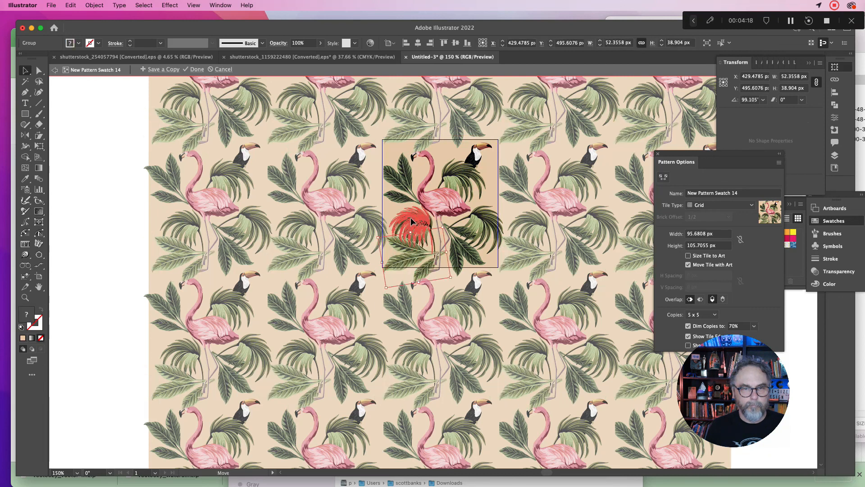
{"action": "left_click", "coordinate": [462, 258]}
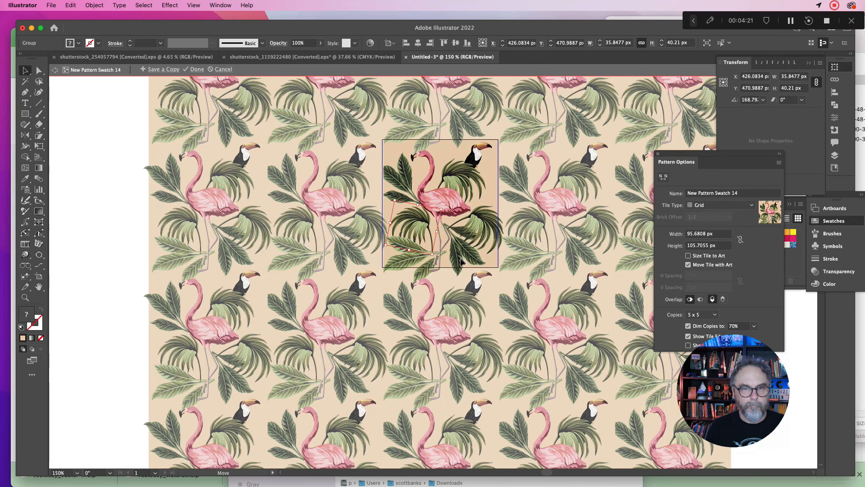
{"action": "left_click", "coordinate": [461, 257]}
{"action": "left_click", "coordinate": [485, 219]}
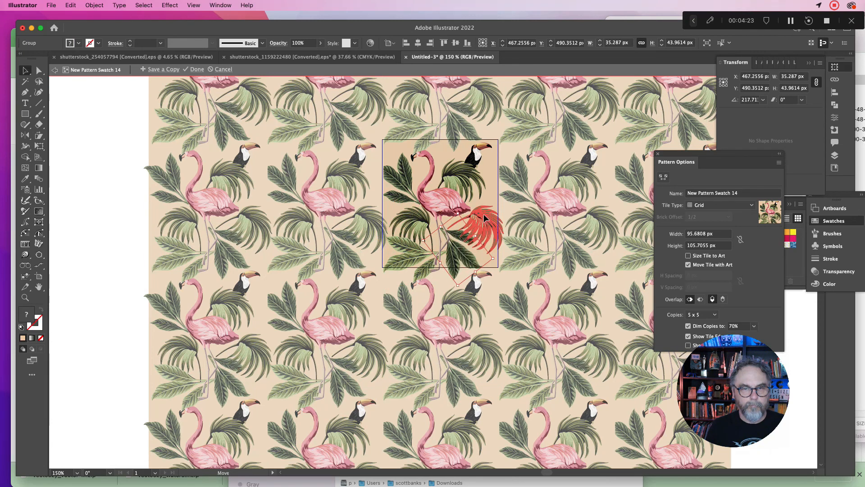
{"action": "left_click_drag", "start_coordinate": [487, 219], "coordinate": [485, 211]}
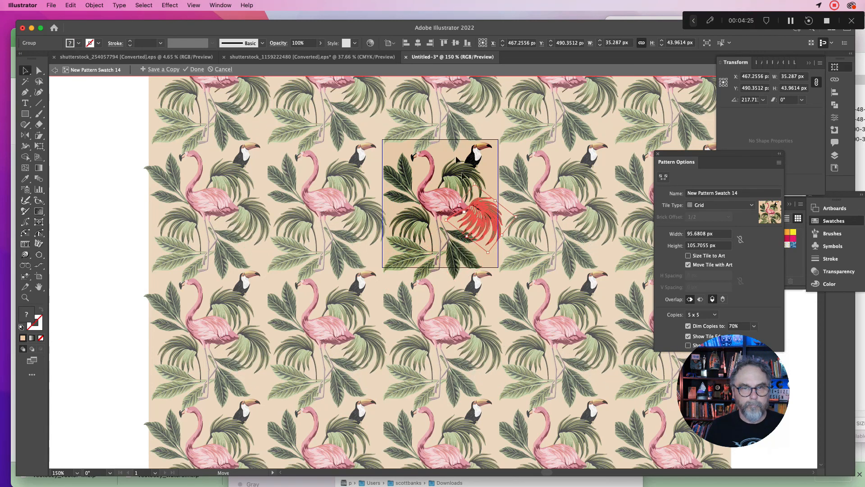
- Rotate the two lower broad leaf clusters to fan out around the flamingo's feet, the left one to about 28.1°
{"action": "left_click", "coordinate": [405, 257]}
{"action": "left_click_drag", "start_coordinate": [406, 256], "coordinate": [437, 223]}
{"action": "mouse_move", "coordinate": [428, 264]}
{"action": "left_mouse_down"}
{"action": "mouse_move", "coordinate": [460, 255]}
{"action": "mouse_move", "coordinate": [417, 239]}
{"action": "mouse_move", "coordinate": [445, 267]}
{"action": "left_mouse_up"}
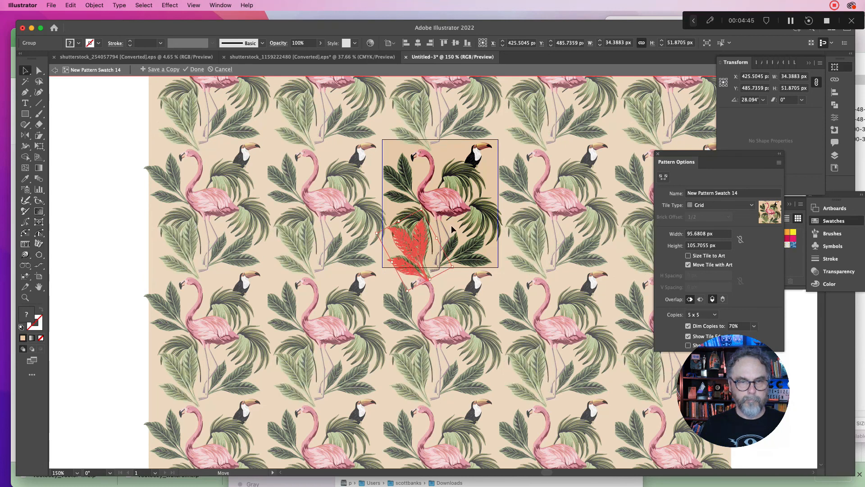
- Try removing the flamingo from the pattern tile, and undo the deletion
{"action": "left_click", "coordinate": [443, 208]}
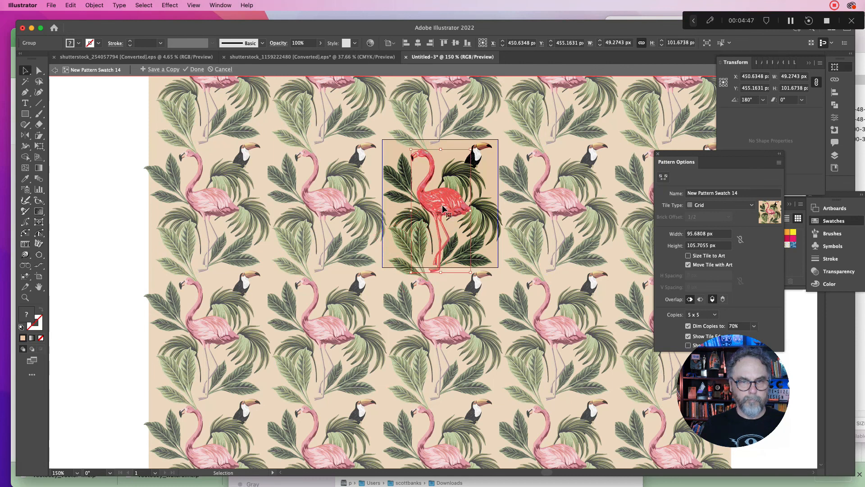
{"action": "key", "text": "Delete"}
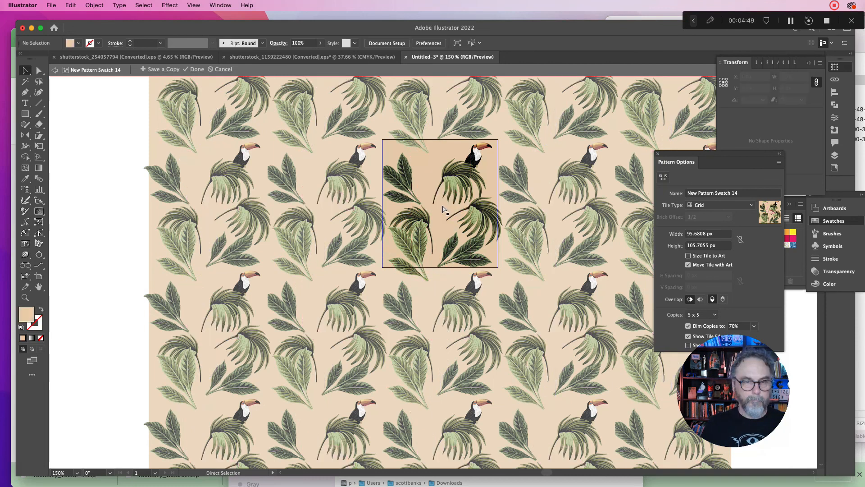
{"action": "key", "text": "super+z"}
- Reposition the broad leaf clusters and palm frond along the tile's left edge closer to the flamingo, inside the tile
{"action": "left_click", "coordinate": [455, 178]}
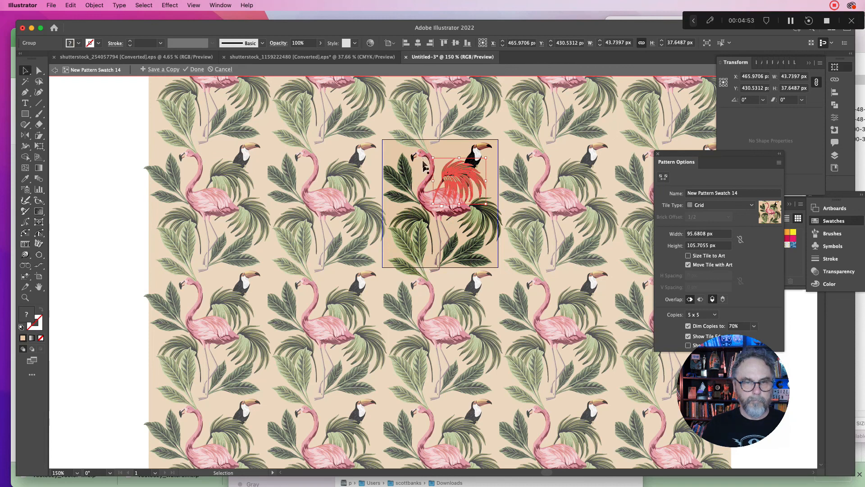
{"action": "left_click_drag", "start_coordinate": [416, 257], "coordinate": [406, 177]}
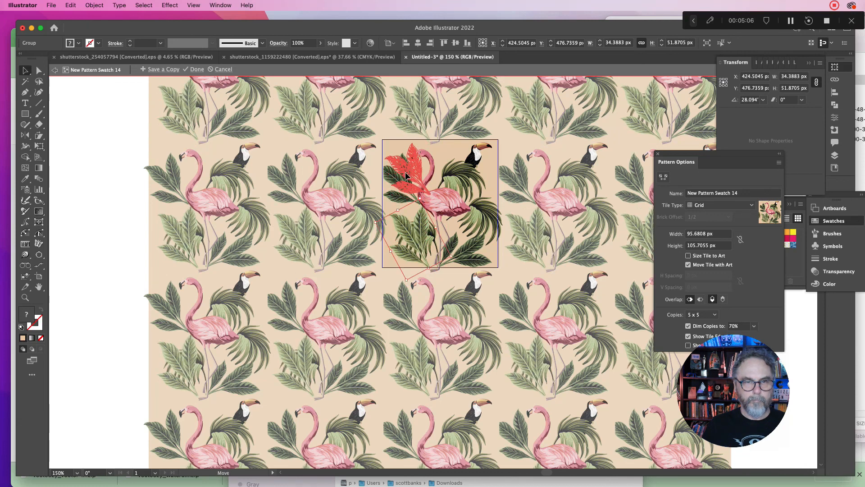
{"action": "left_click", "coordinate": [407, 234]}
{"action": "left_click_drag", "start_coordinate": [407, 239], "coordinate": [412, 241]}
{"action": "left_click_drag", "start_coordinate": [397, 212], "coordinate": [420, 204]}
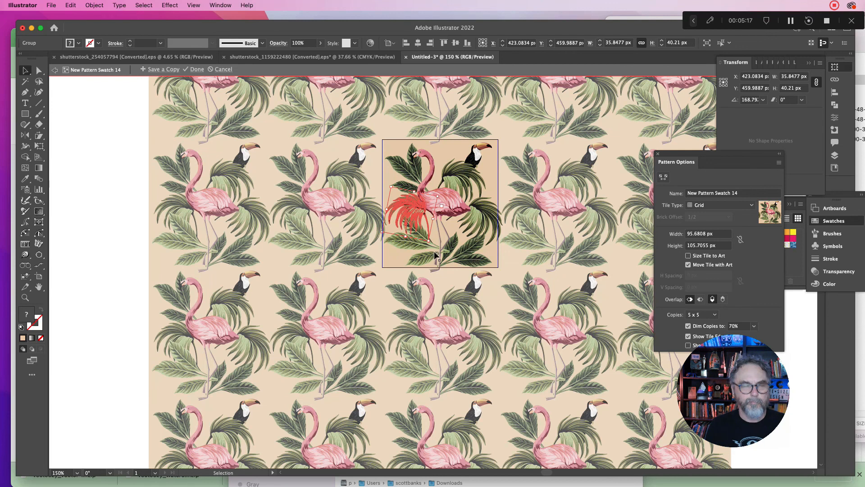
- Move the beige background rectangle up 2 px to Y 447.5 px and finish editing the pattern
{"action": "left_click", "coordinate": [493, 182]}
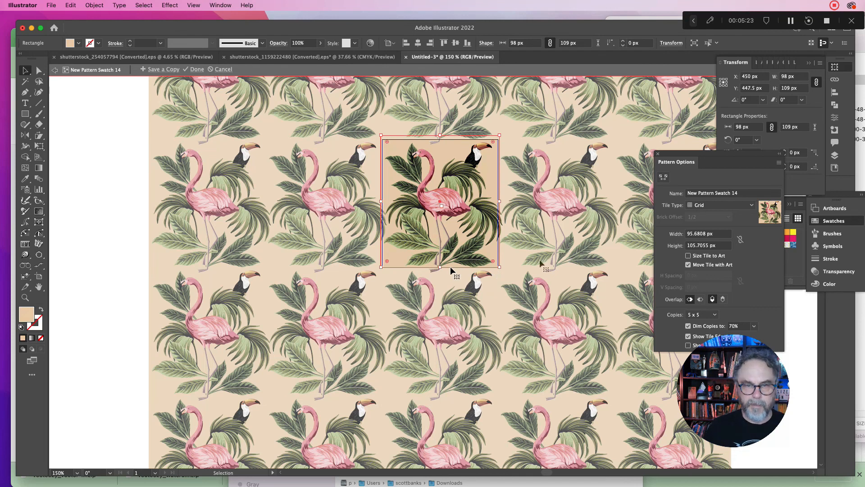
{"action": "left_click", "coordinate": [195, 69]}
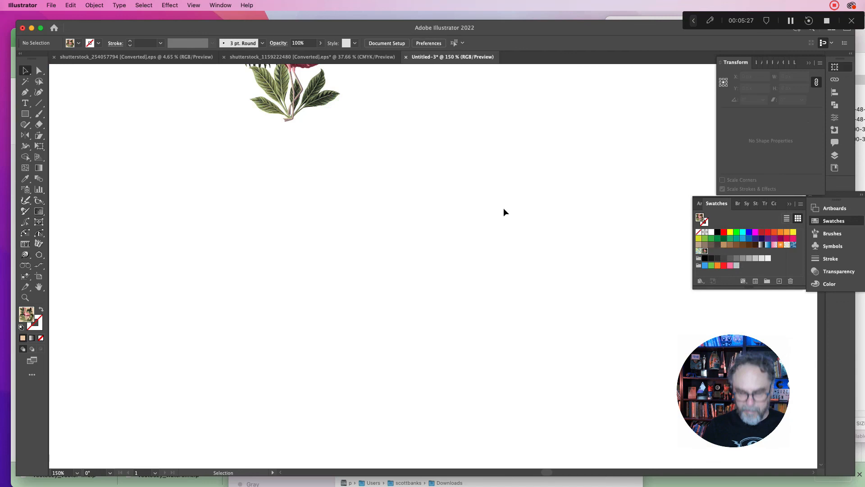
- Move the original flamingo and toucan artwork off the artboard, beside its upper-left corner
{"action": "key", "text": "super+0"}
{"action": "left_click_drag", "start_coordinate": [411, 154], "coordinate": [352, 266]}
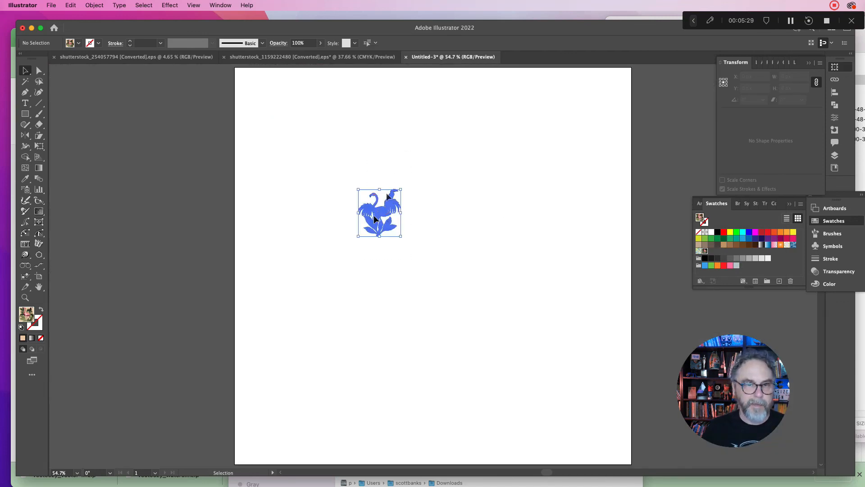
{"action": "left_click_drag", "start_coordinate": [388, 208], "coordinate": [198, 100]}
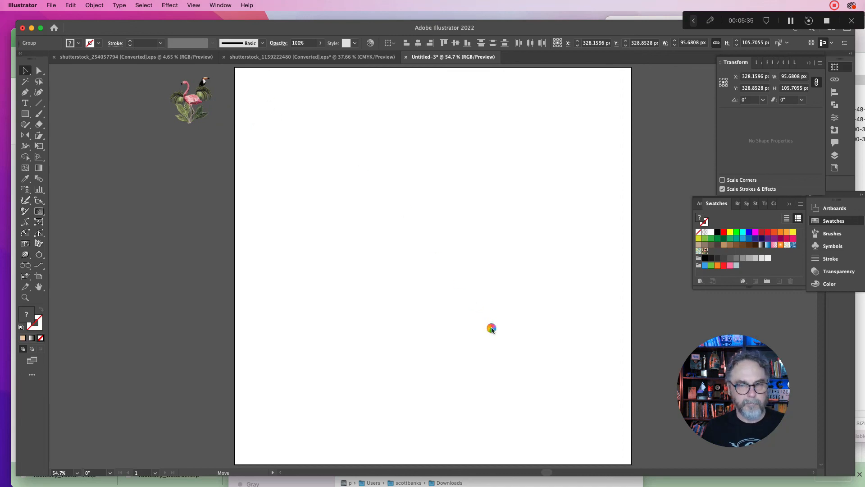
- Draw an 814 by 805 px rectangle filled with the flamingo pattern across the empty artboard
{"action": "key", "text": "m"}
{"action": "left_click", "coordinate": [491, 329]}
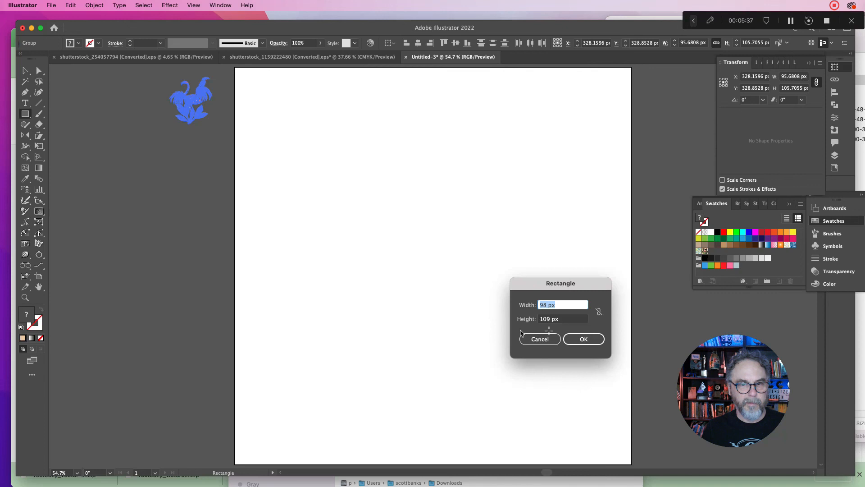
{"action": "left_click", "coordinate": [552, 341]}
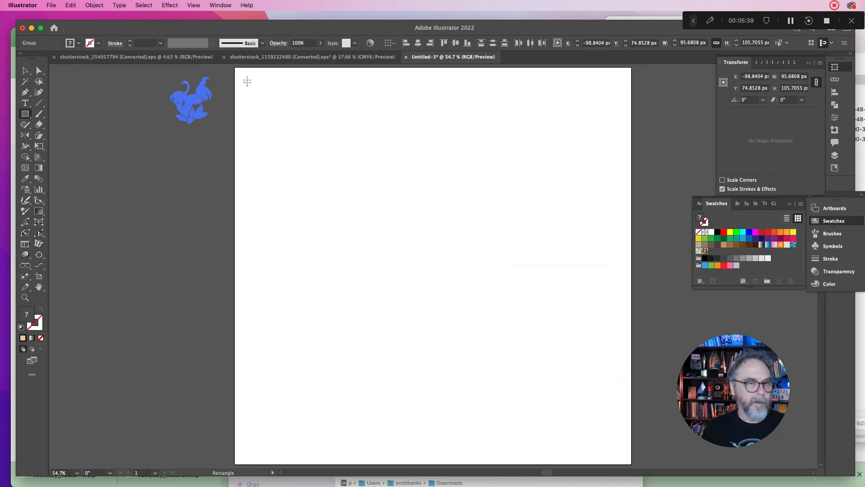
{"action": "left_click_drag", "start_coordinate": [257, 86], "coordinate": [503, 373]}
{"action": "left_click_drag", "start_coordinate": [584, 424], "coordinate": [608, 434]}
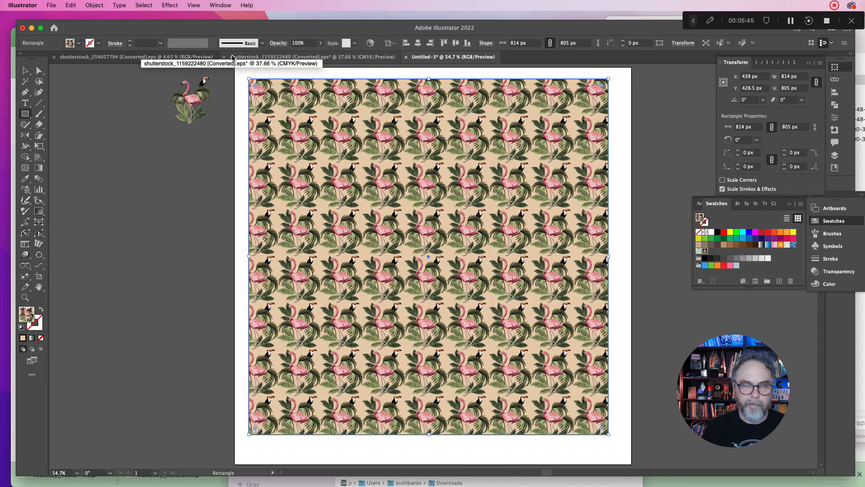
- Change the flamingo pattern's tile type to Brick by Row with a 1/2 offset and save the pattern edit
{"action": "double_click", "coordinate": [706, 251]}
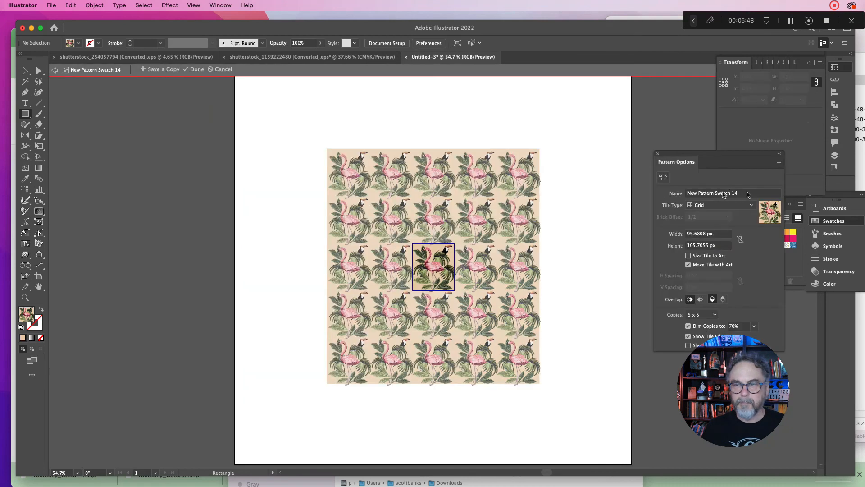
{"action": "left_click", "coordinate": [705, 209]}
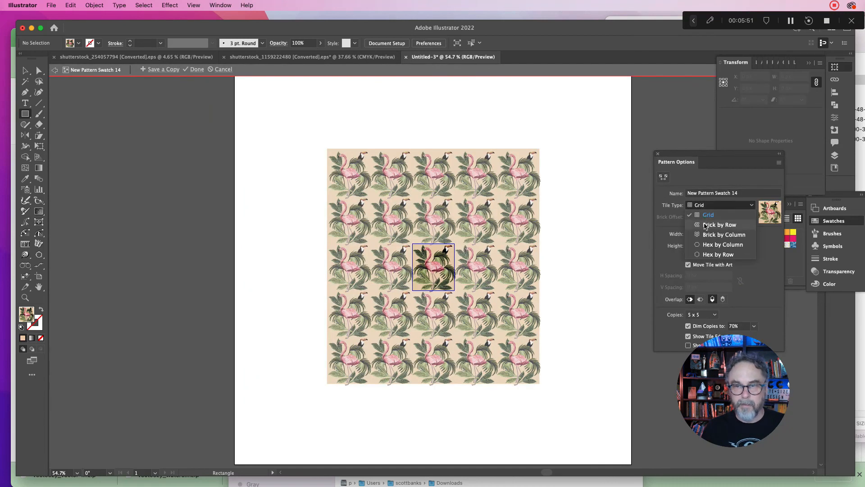
{"action": "left_click", "coordinate": [706, 226]}
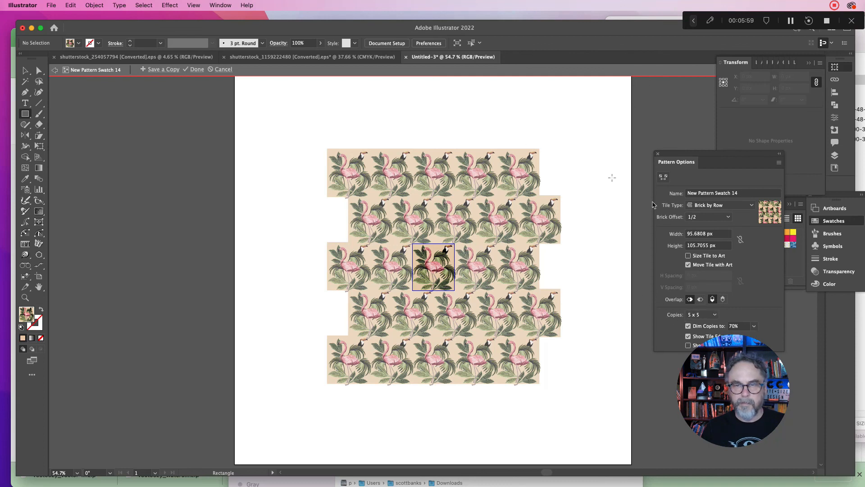
{"action": "left_click", "coordinate": [197, 70]}
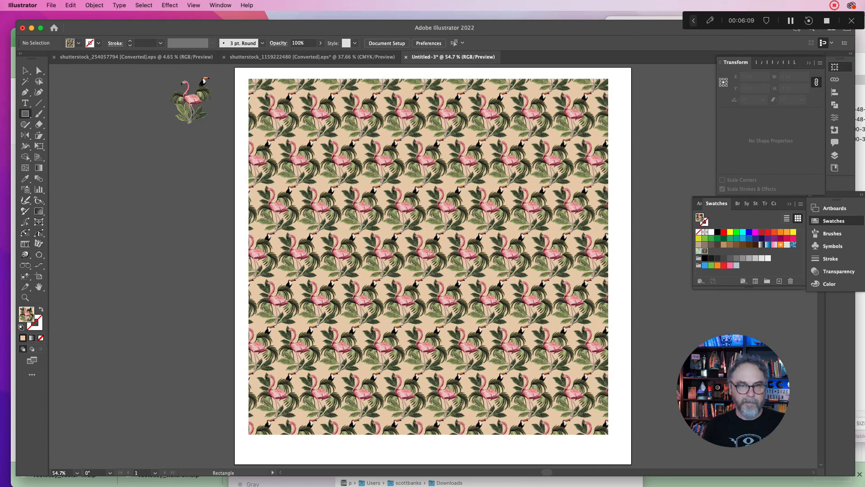
- Examine the flamingo pattern fill at 200% for how its brick-offset tiles join
{"action": "left_click", "coordinate": [25, 298]}
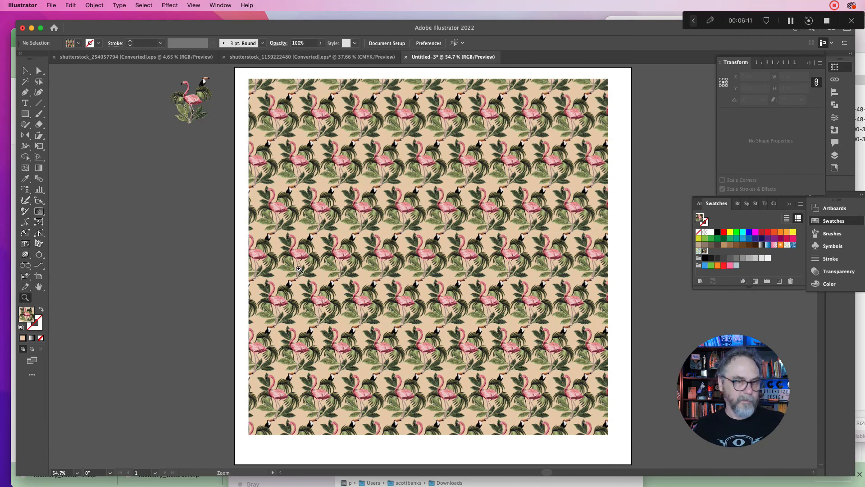
{"action": "left_click", "coordinate": [299, 270]}
{"action": "left_click", "coordinate": [505, 287]}
{"action": "left_click", "coordinate": [601, 221]}
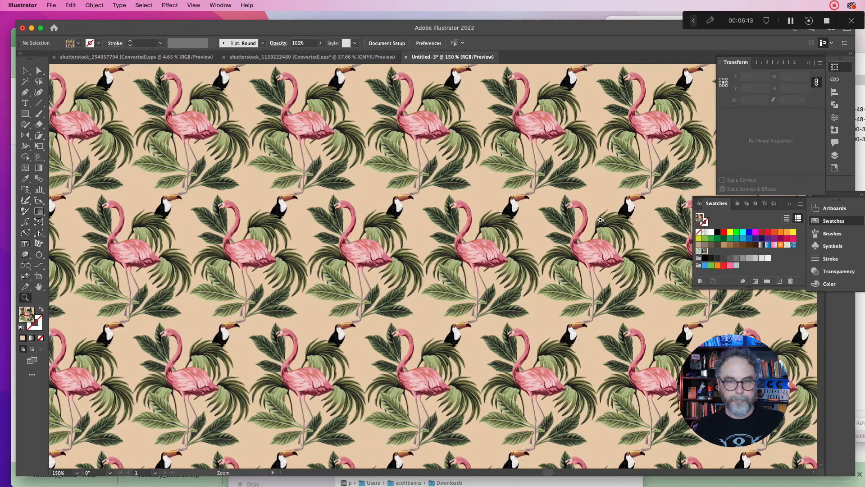
{"action": "left_click", "coordinate": [550, 226]}
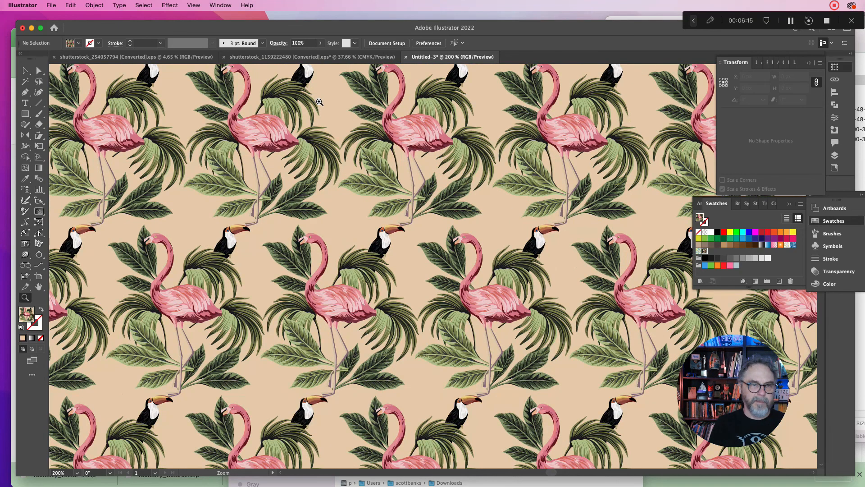